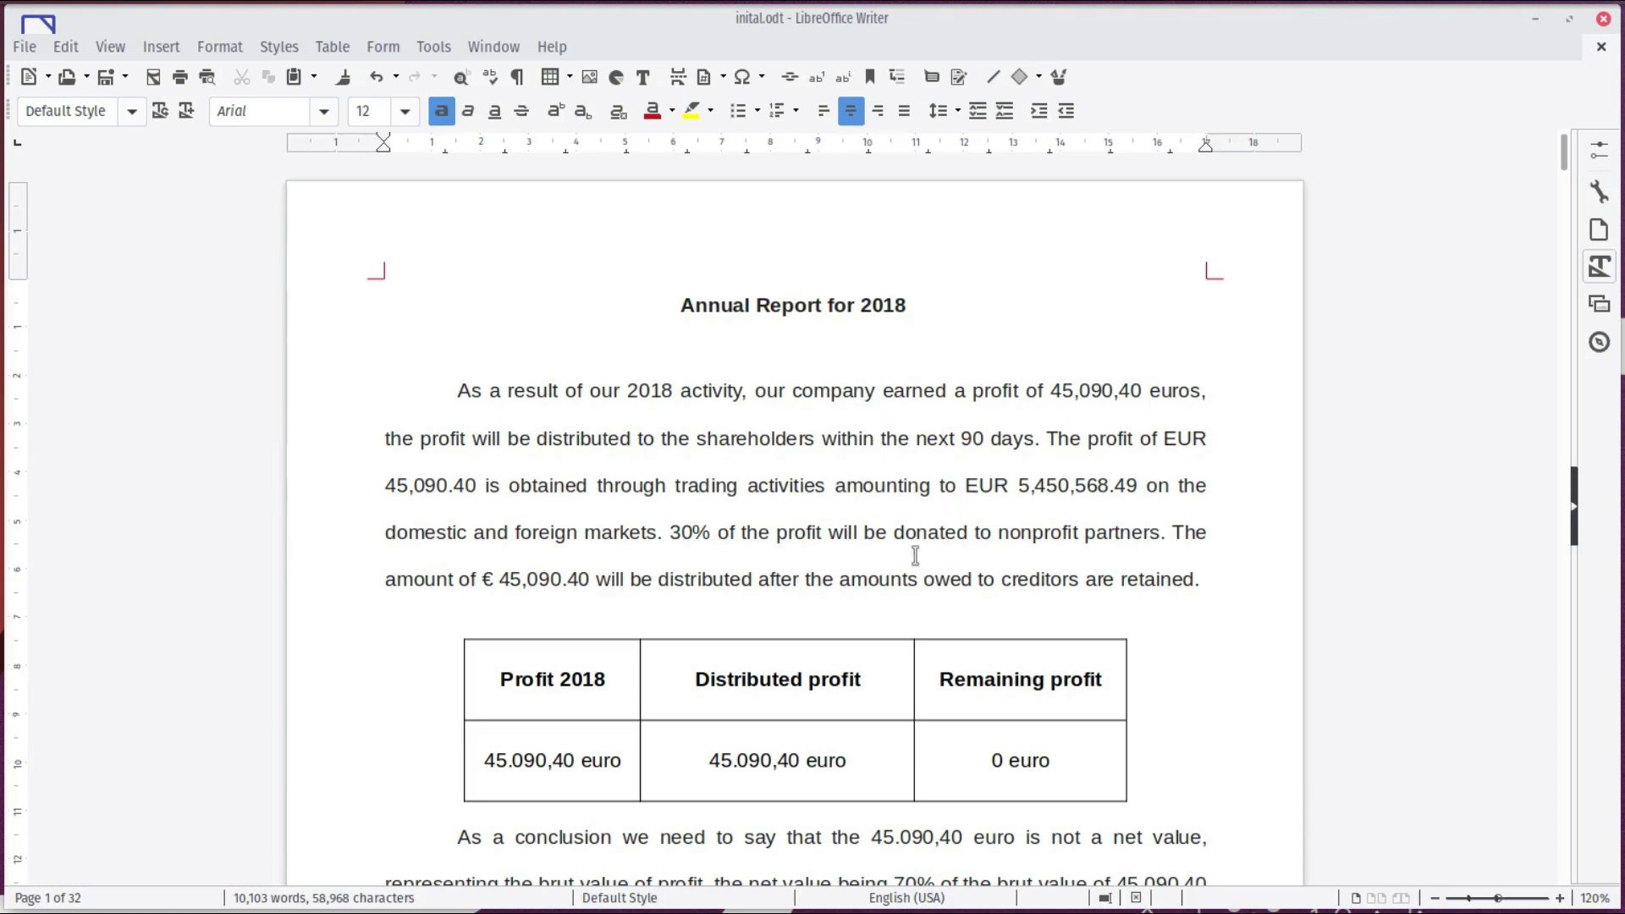
Step: Inspect the profit amounts in the report's opening paragraphs by selecting them
click(836, 544)
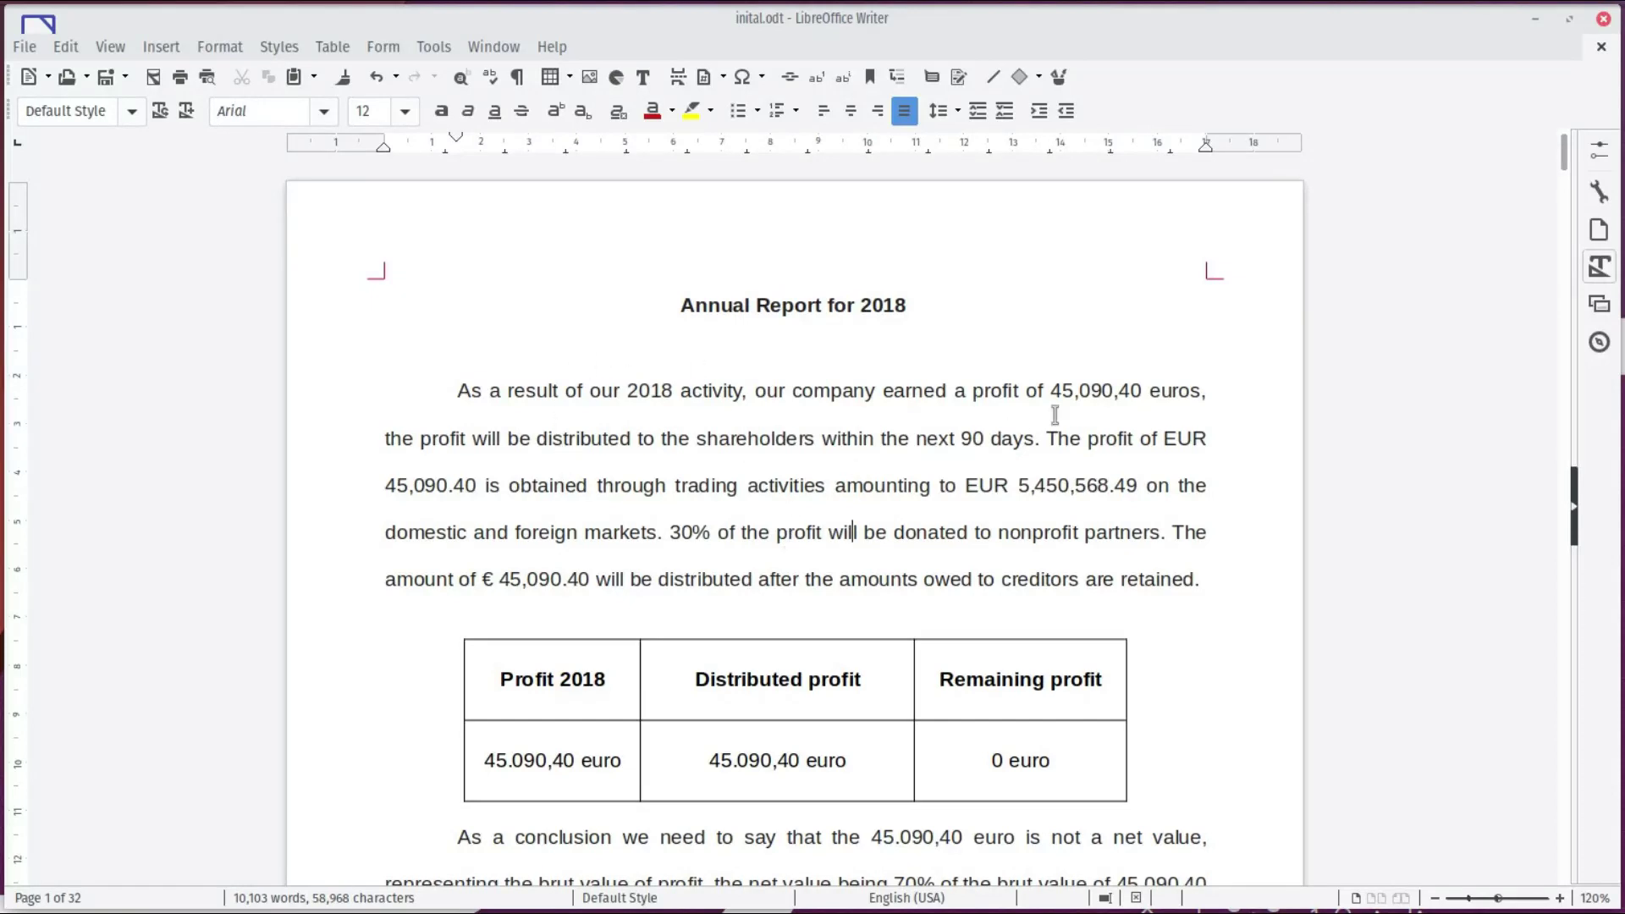
drag(1047, 385, 1203, 392)
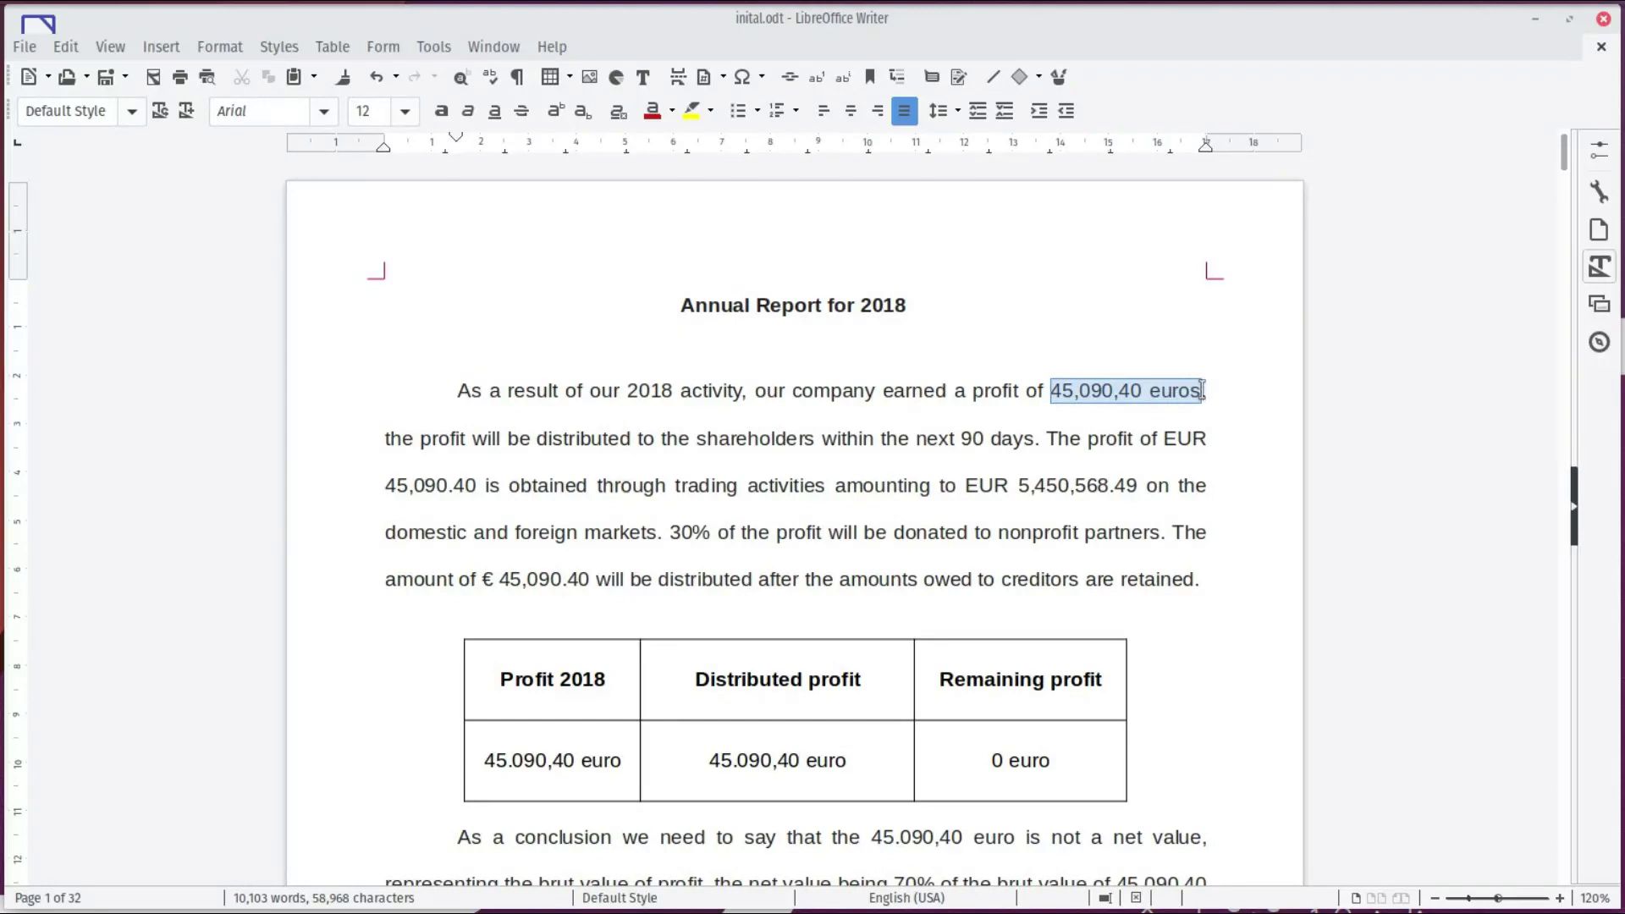
drag(393, 479, 479, 481)
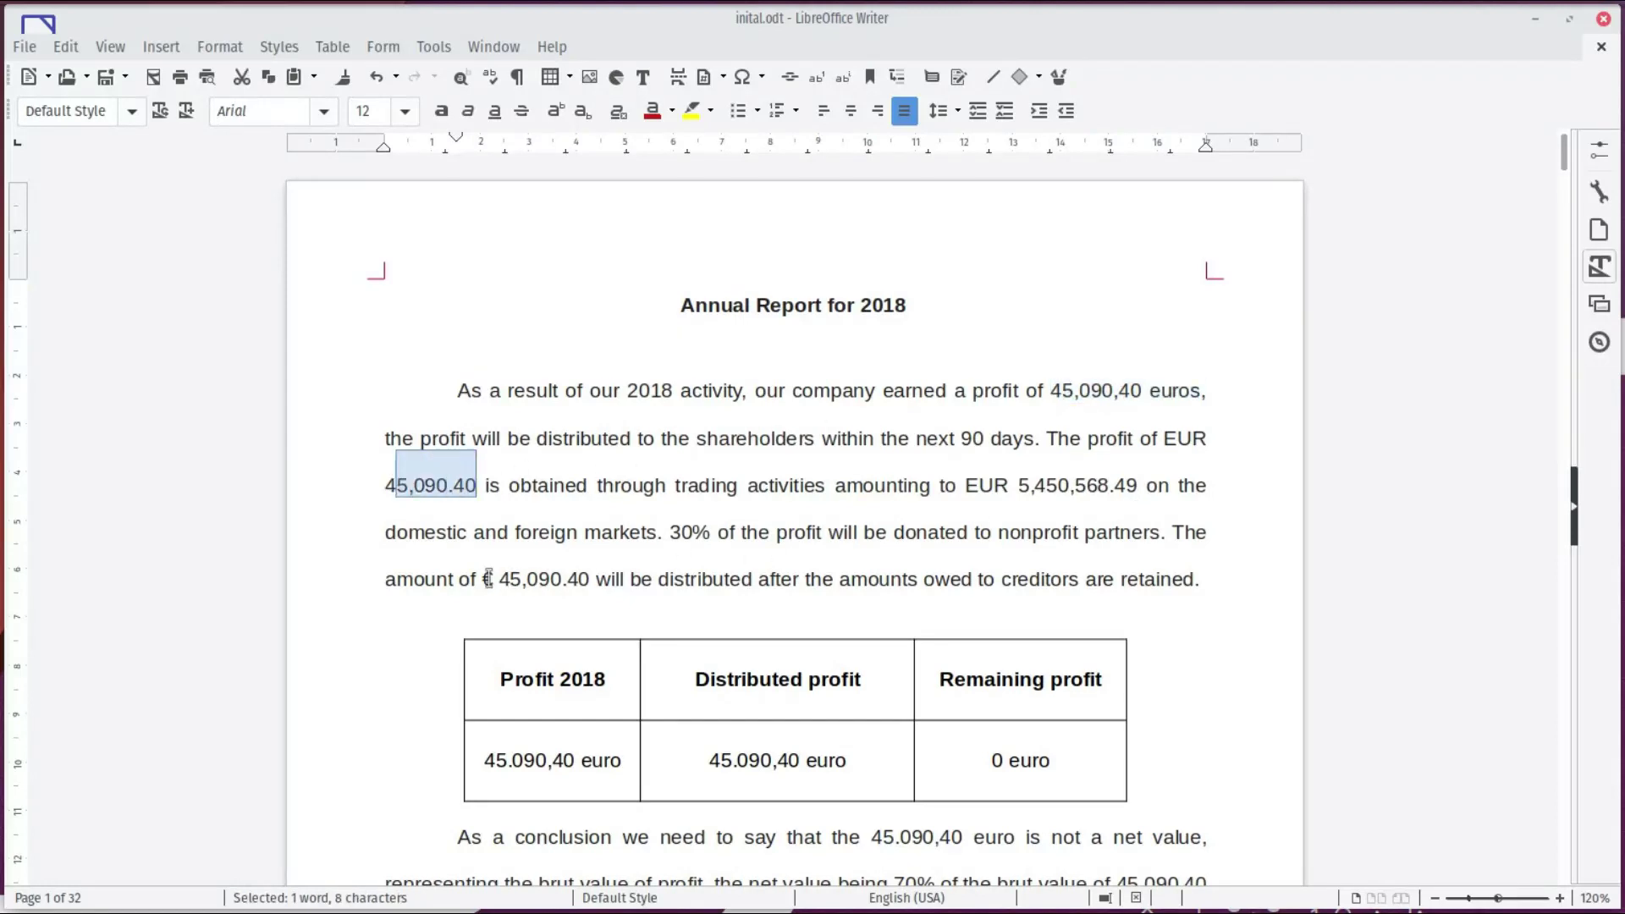
drag(491, 579, 590, 580)
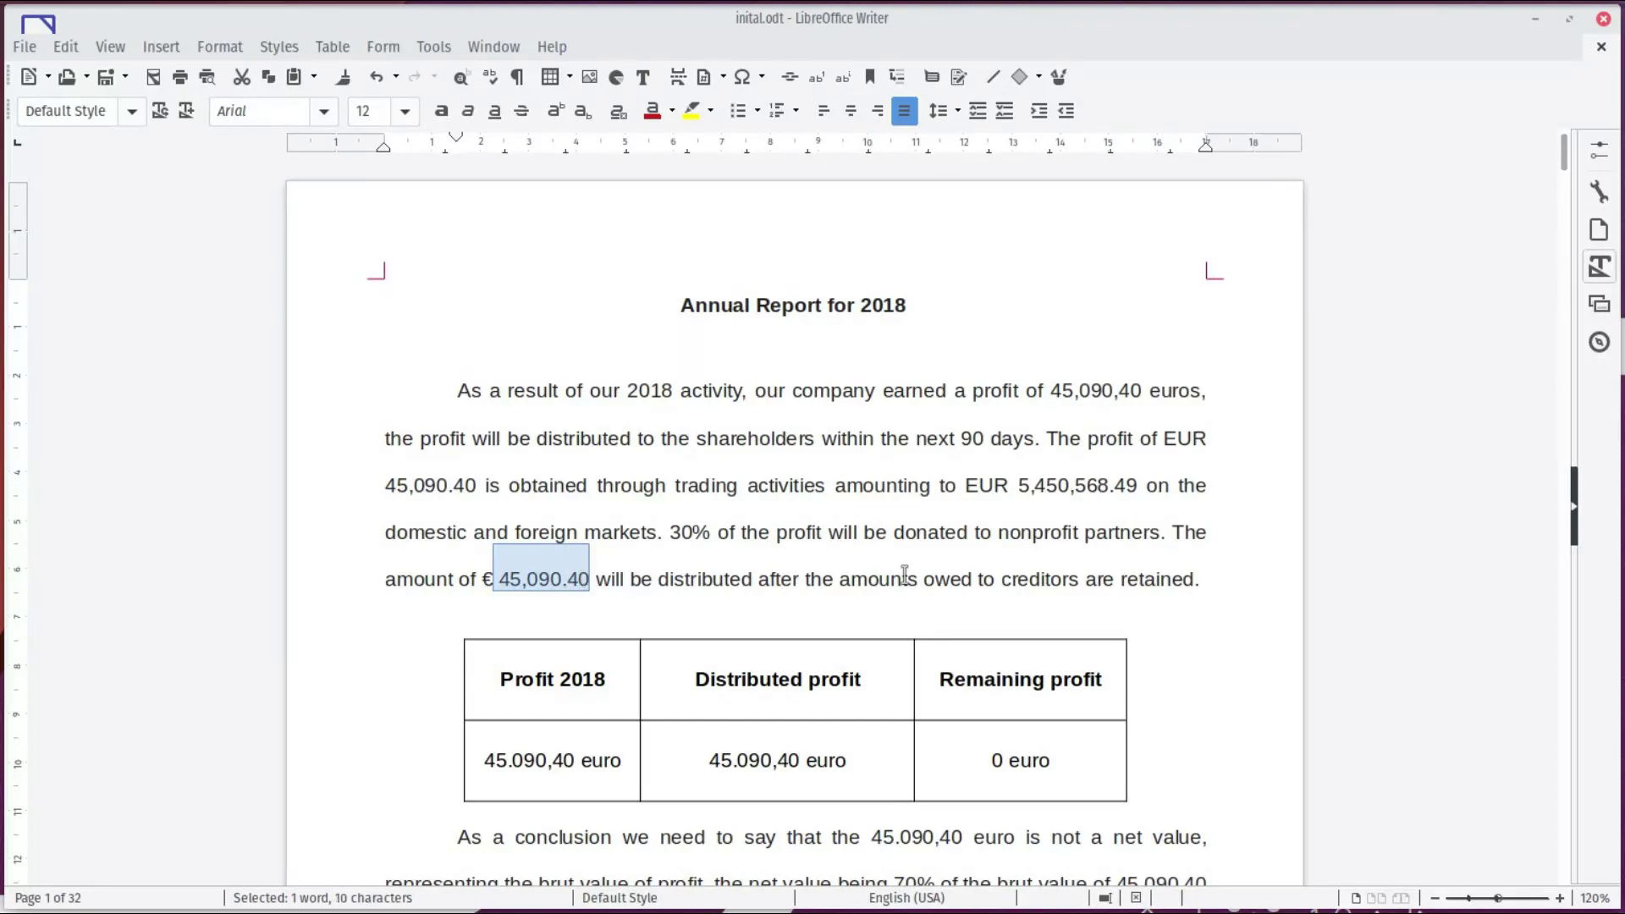
scroll(904, 578, down, 3)
scroll(905, 574, down, 4)
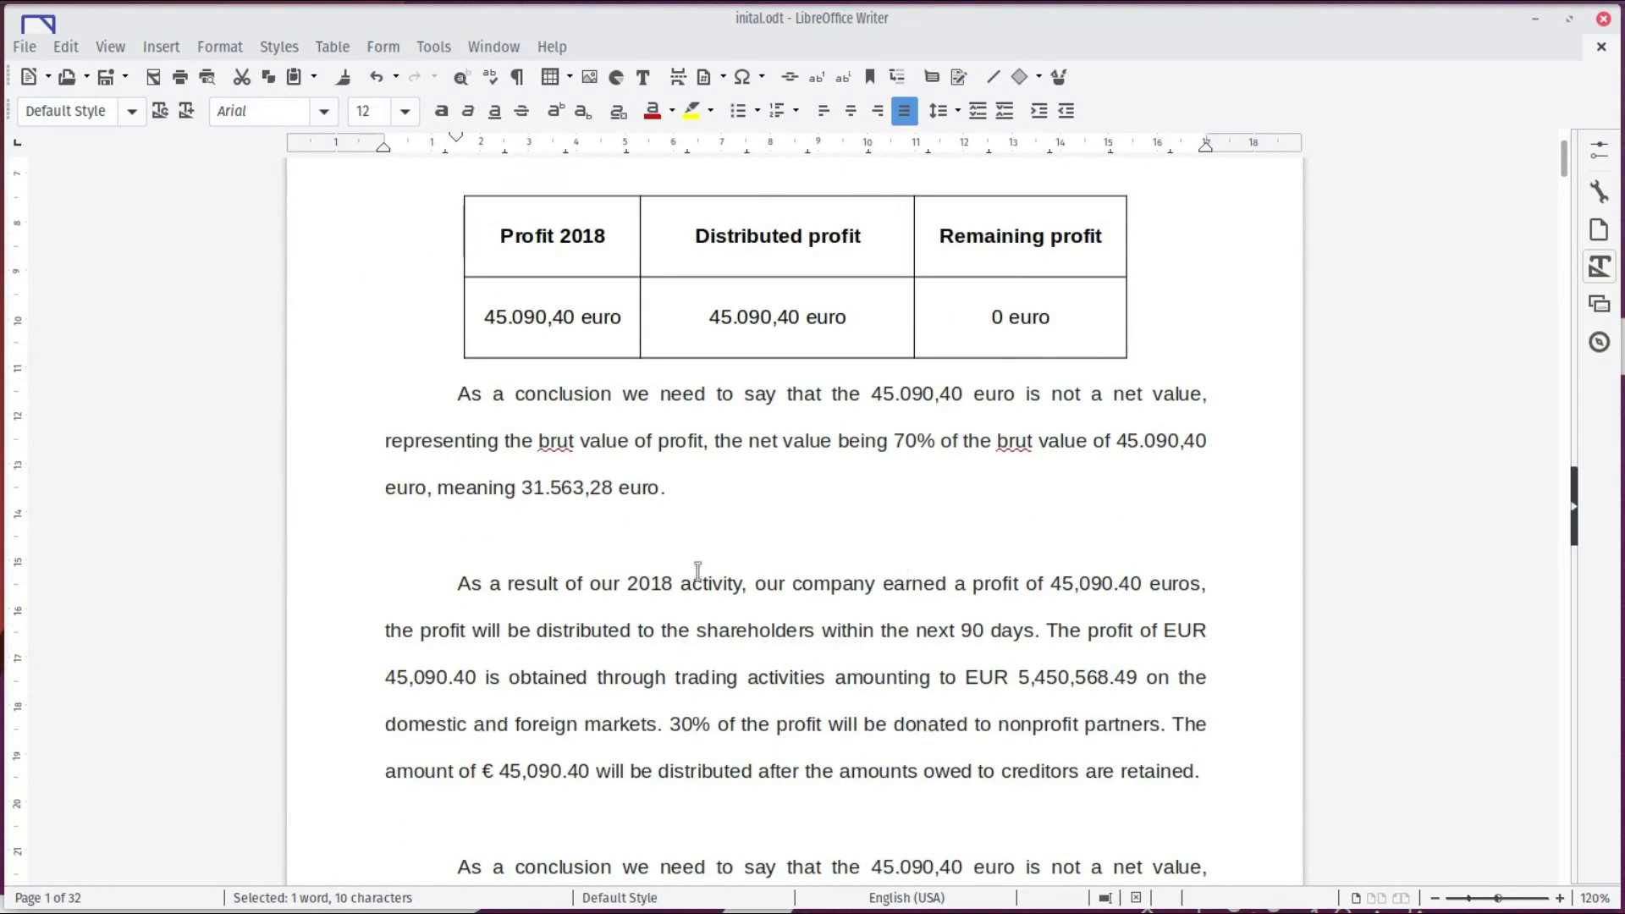
drag(963, 394, 900, 394)
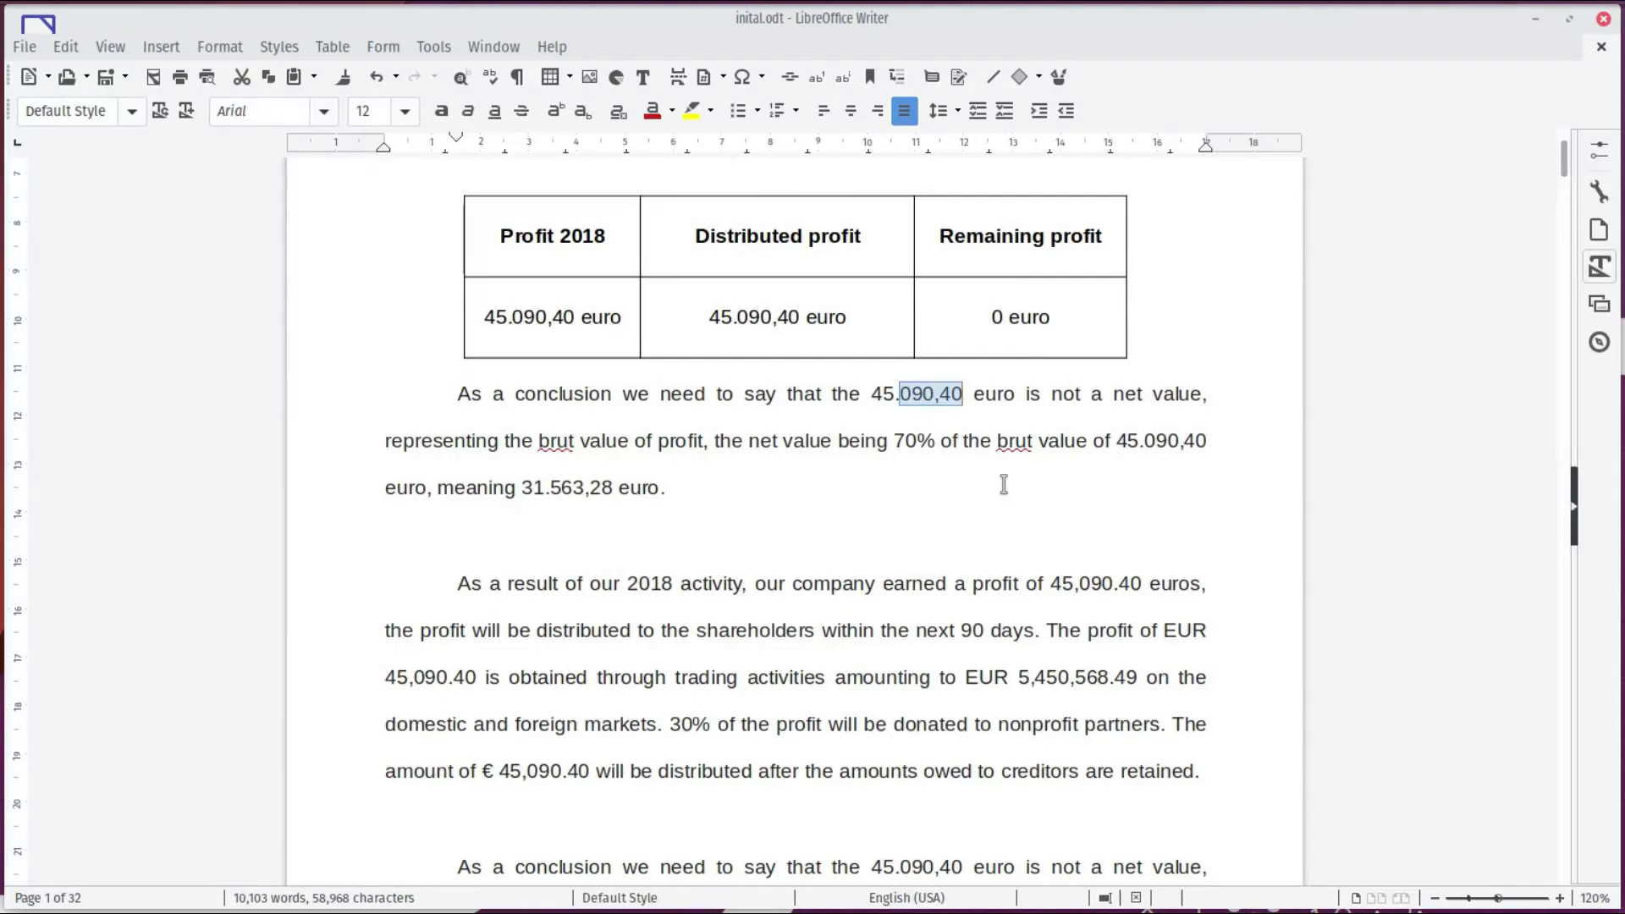
scroll(998, 483, up, 7)
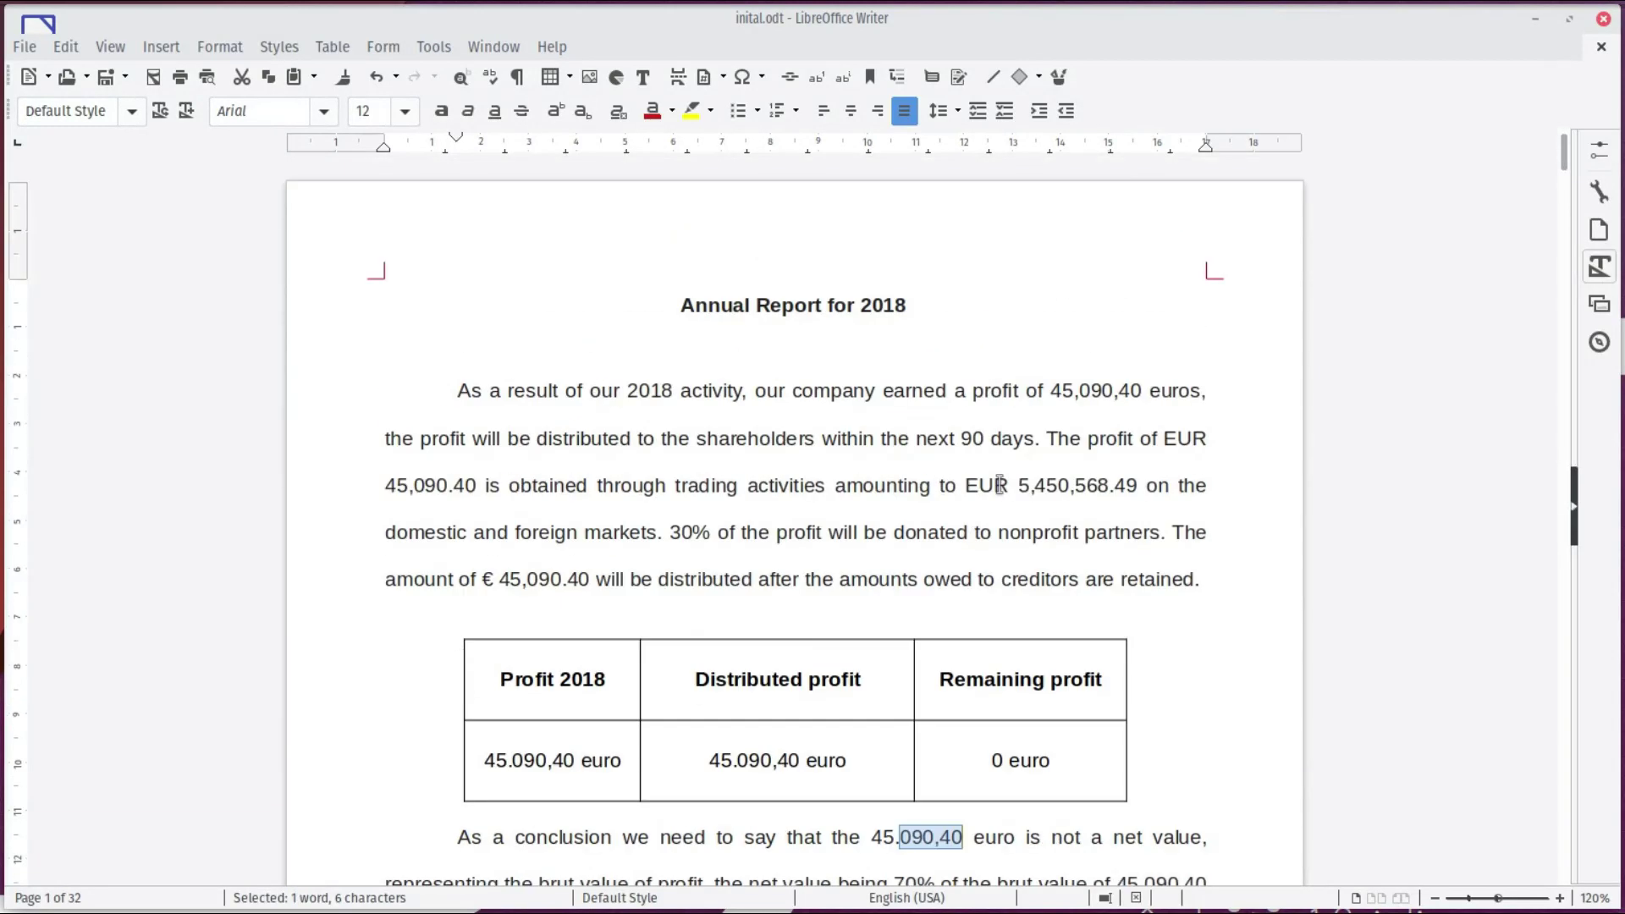
click(974, 390)
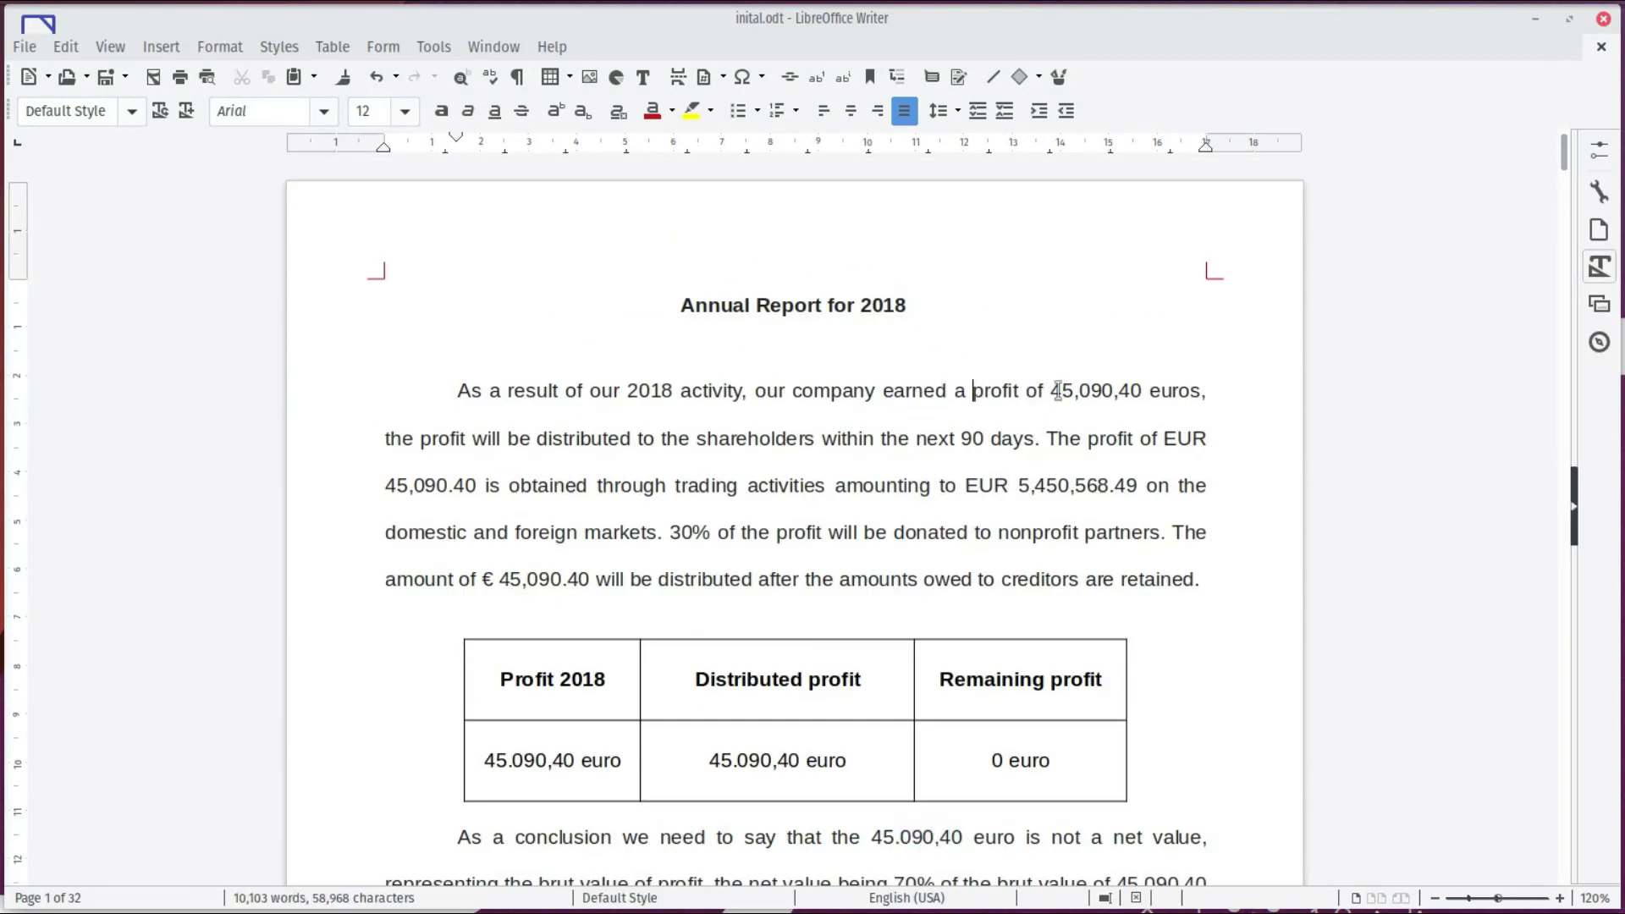
drag(1048, 391, 1107, 393)
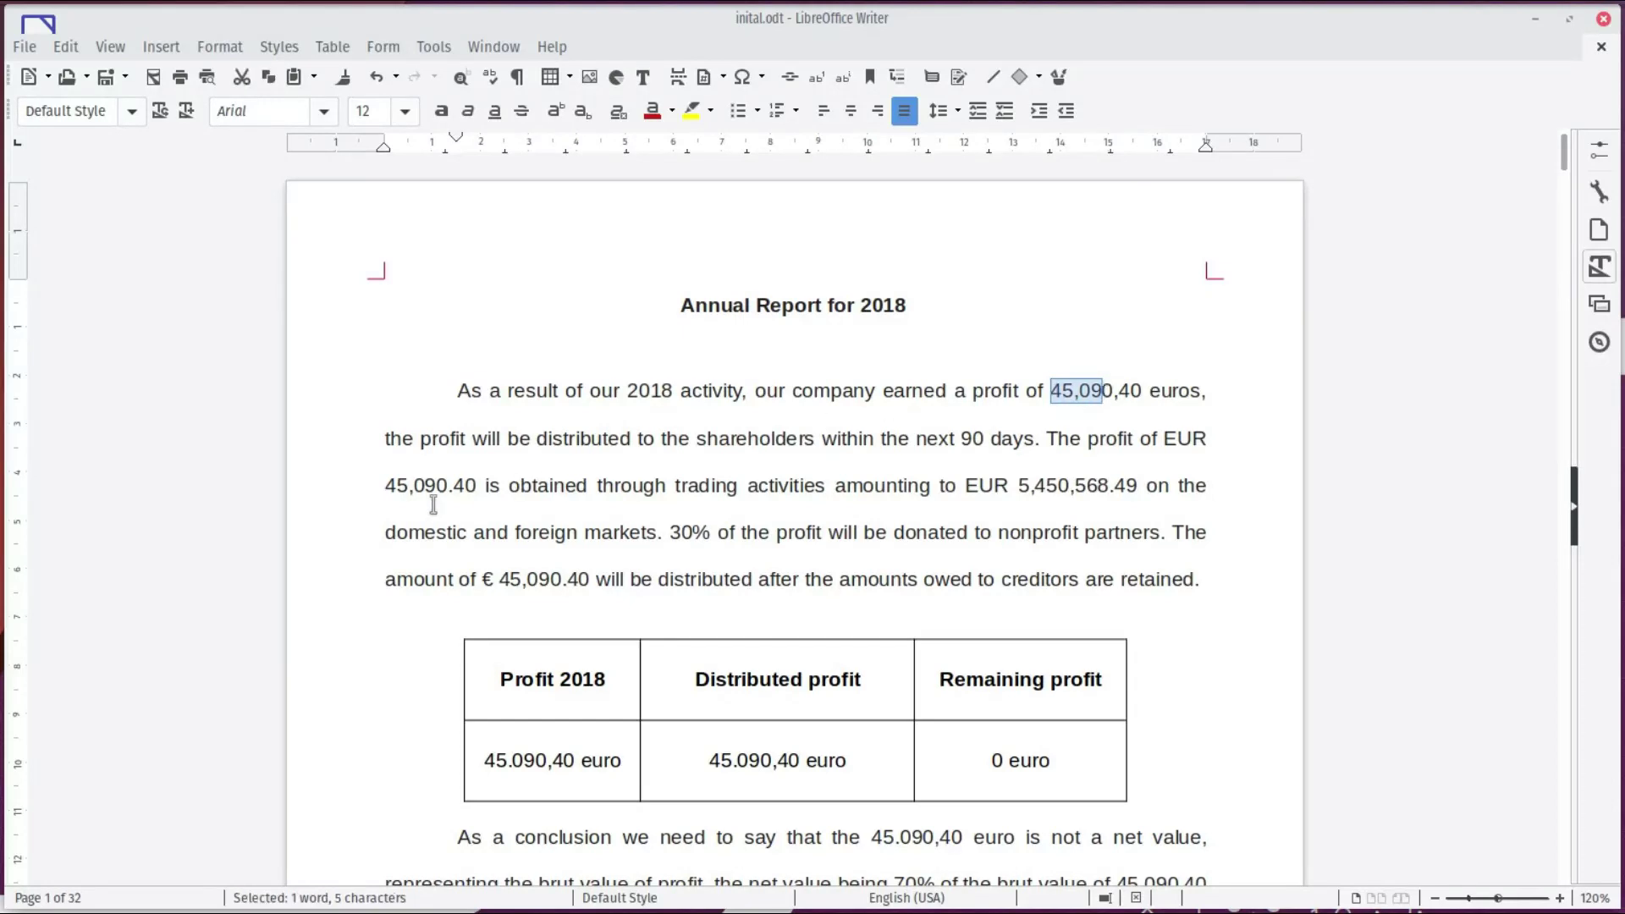
click(413, 485)
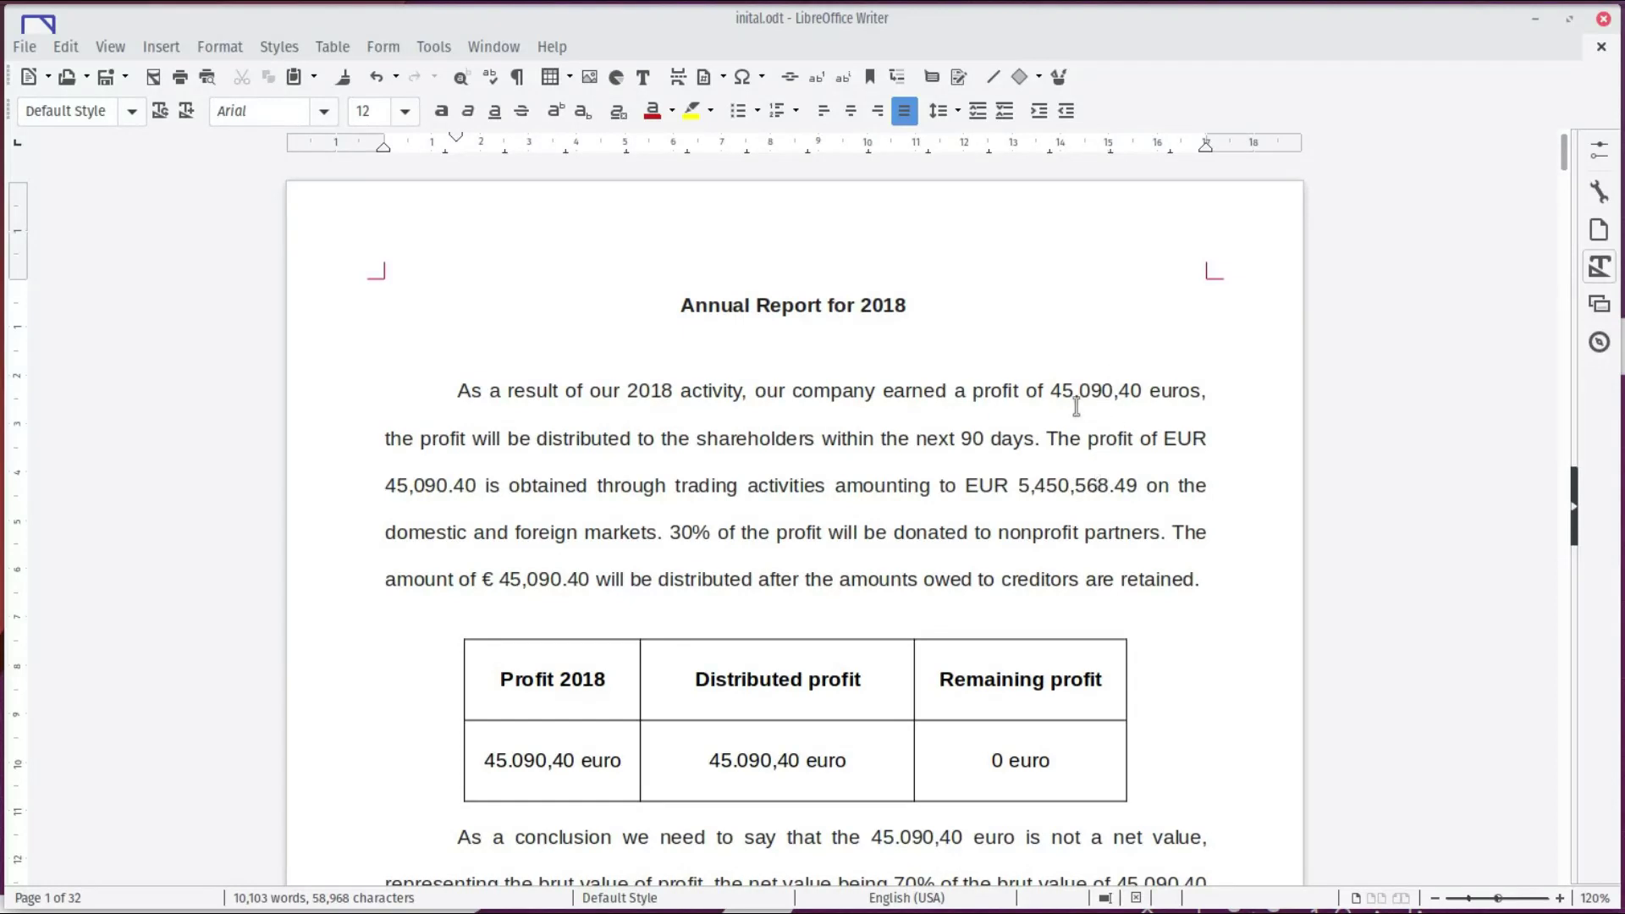
click(1106, 392)
scroll(879, 578, down, 5)
scroll(881, 577, down, 5)
scroll(879, 577, down, 3)
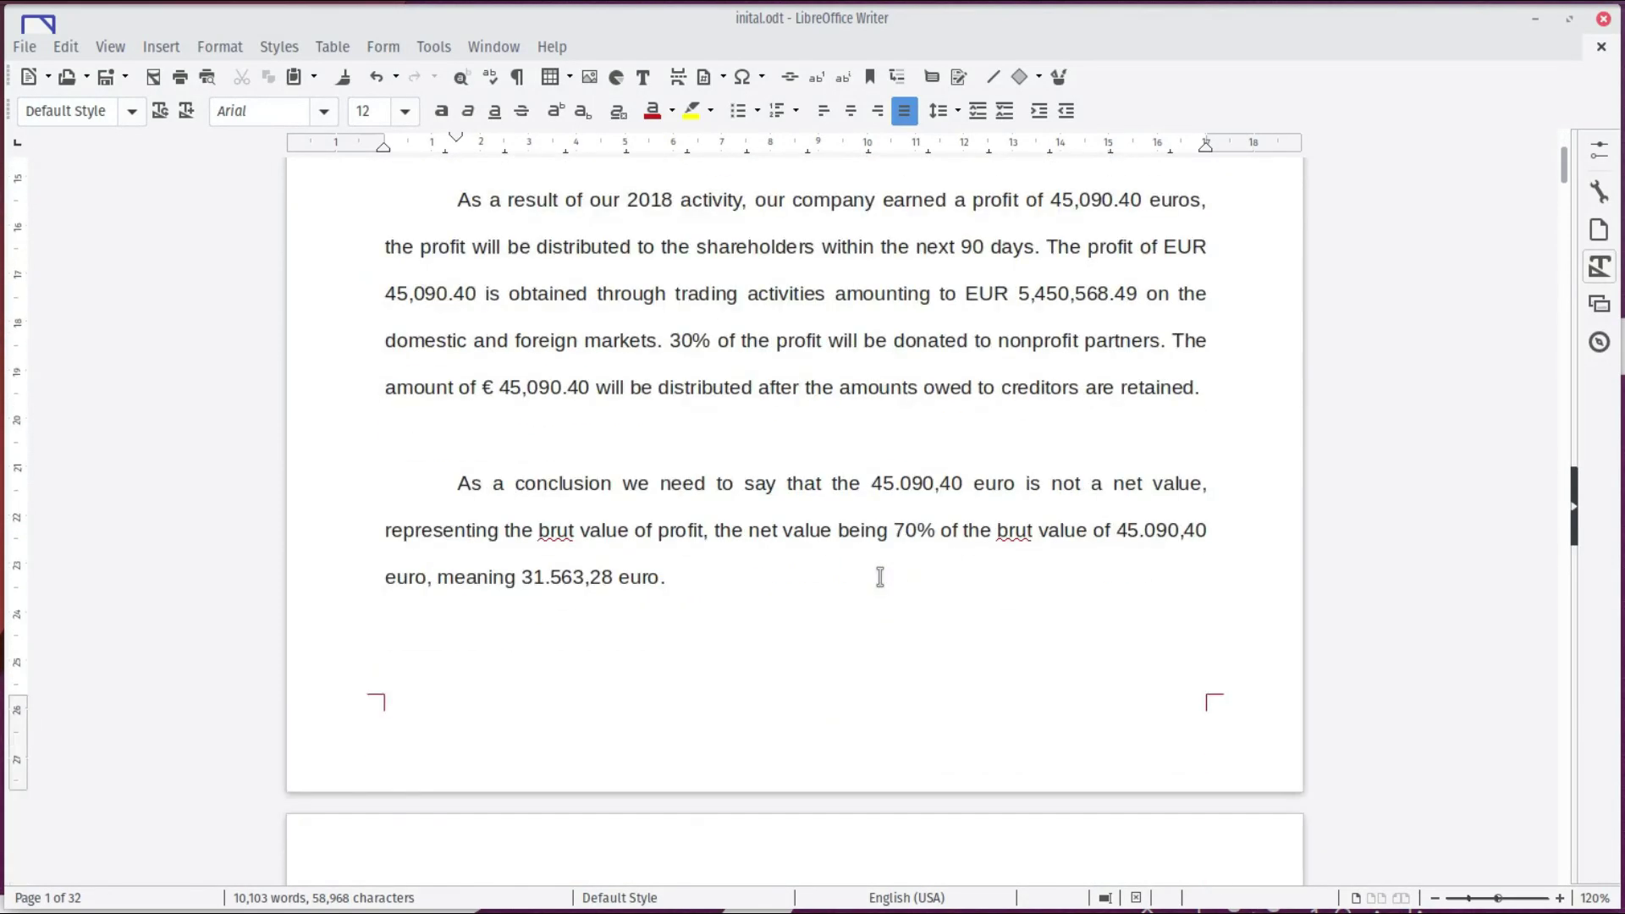
scroll(881, 577, up, 7)
scroll(880, 577, up, 5)
scroll(880, 578, up, 1)
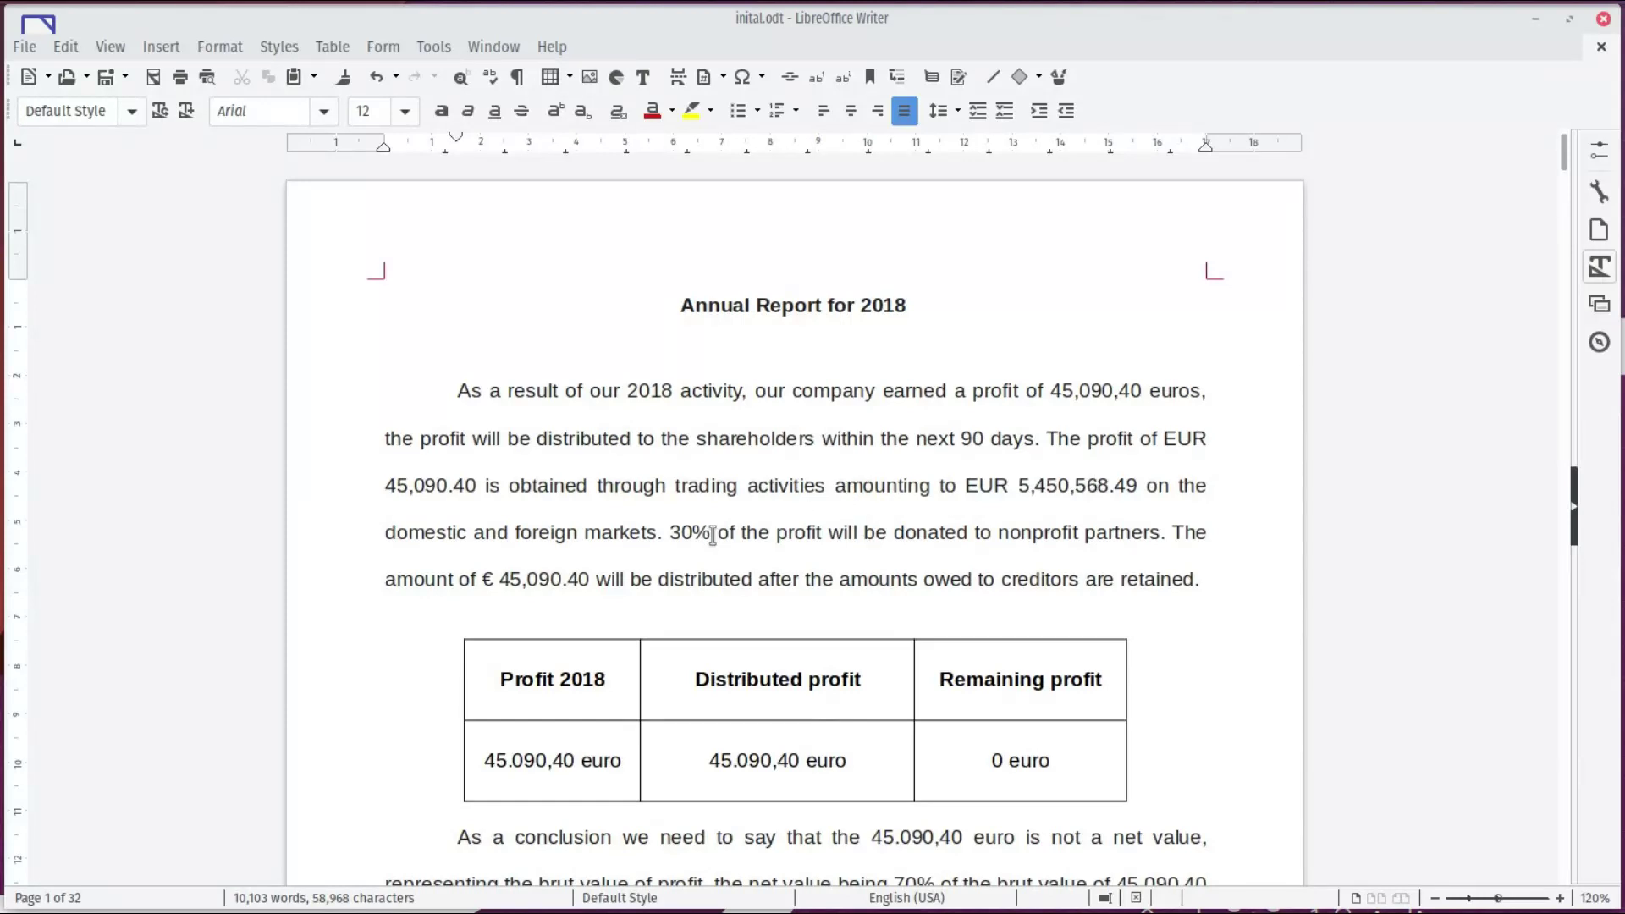
click(529, 581)
Step: Add a custom document property named Profit and enter its value, 45.090
click(24, 47)
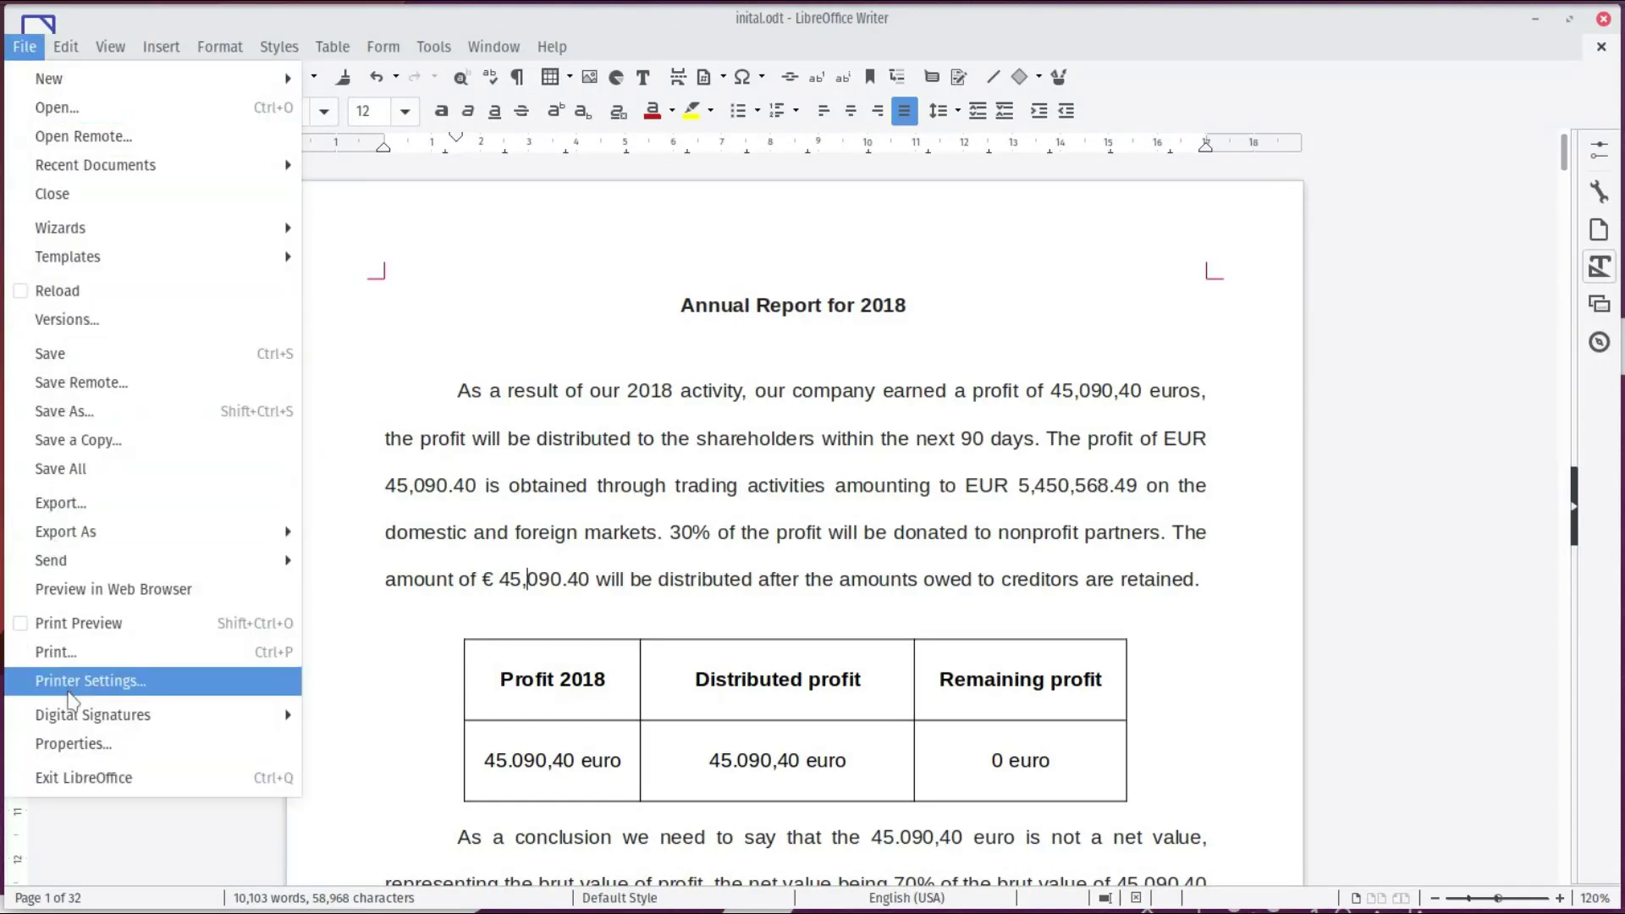
key(Escape)
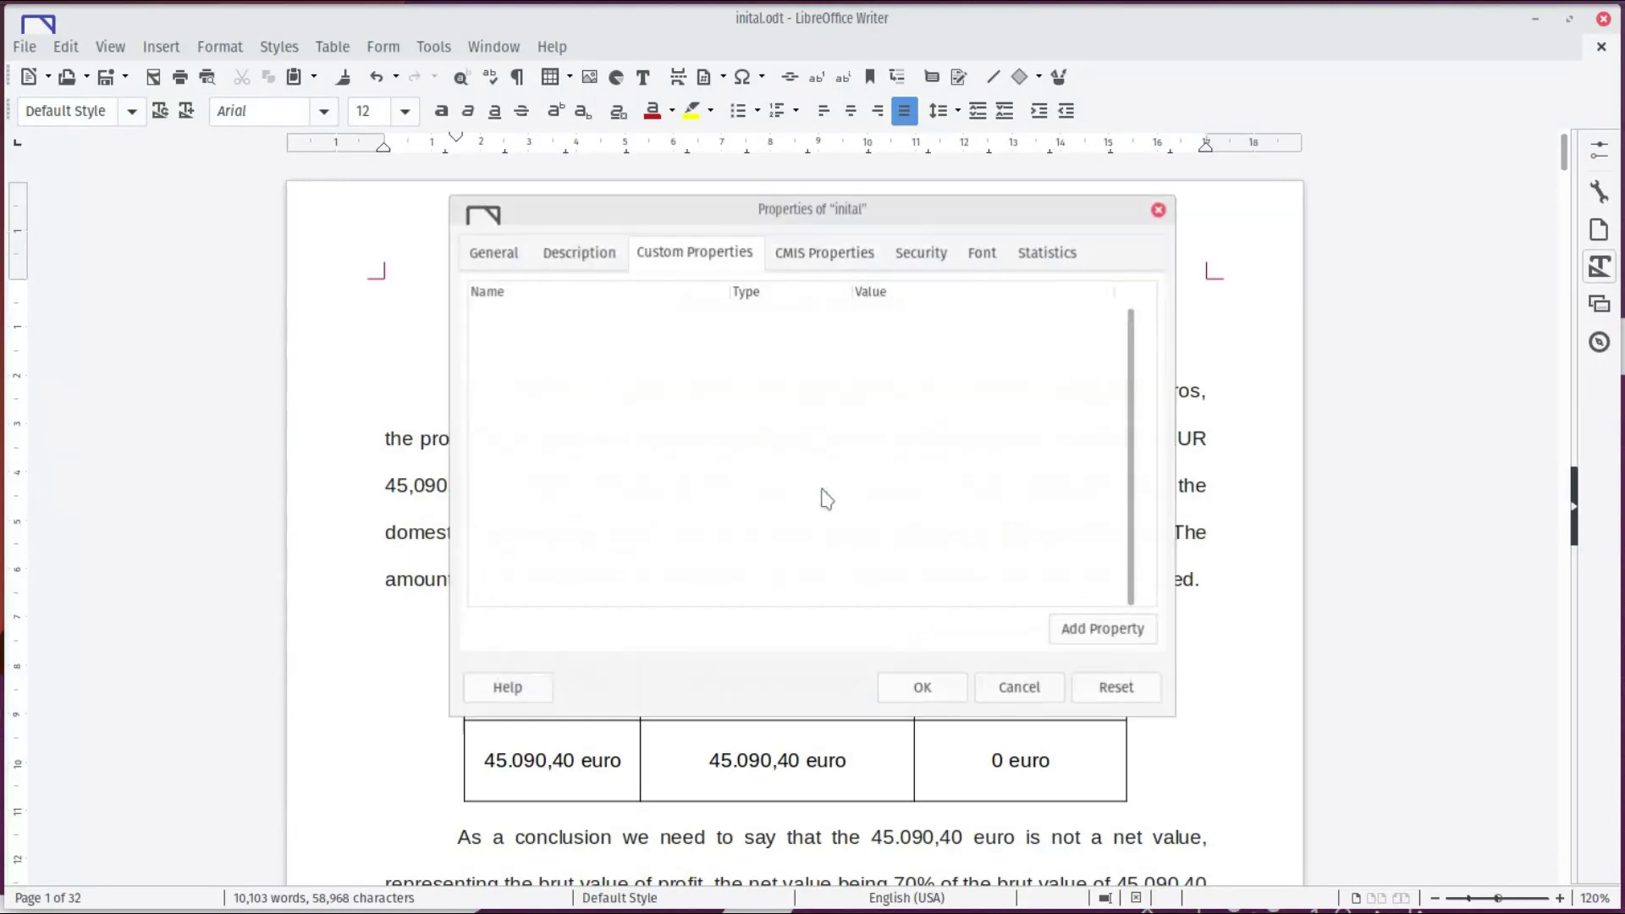
click(483, 256)
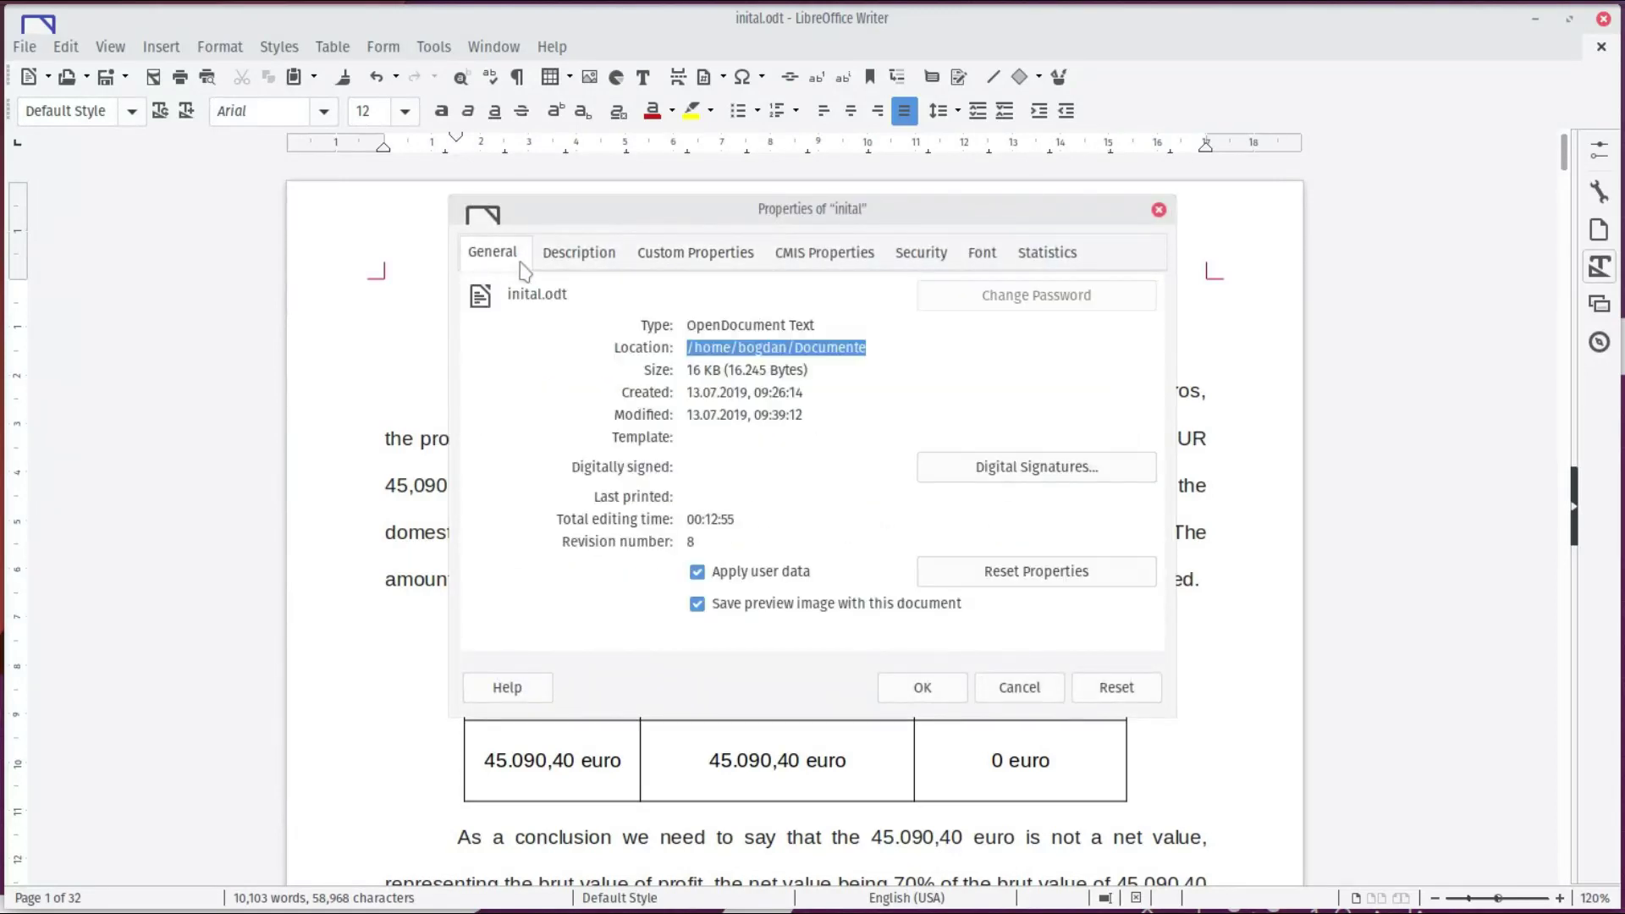
click(568, 260)
click(662, 259)
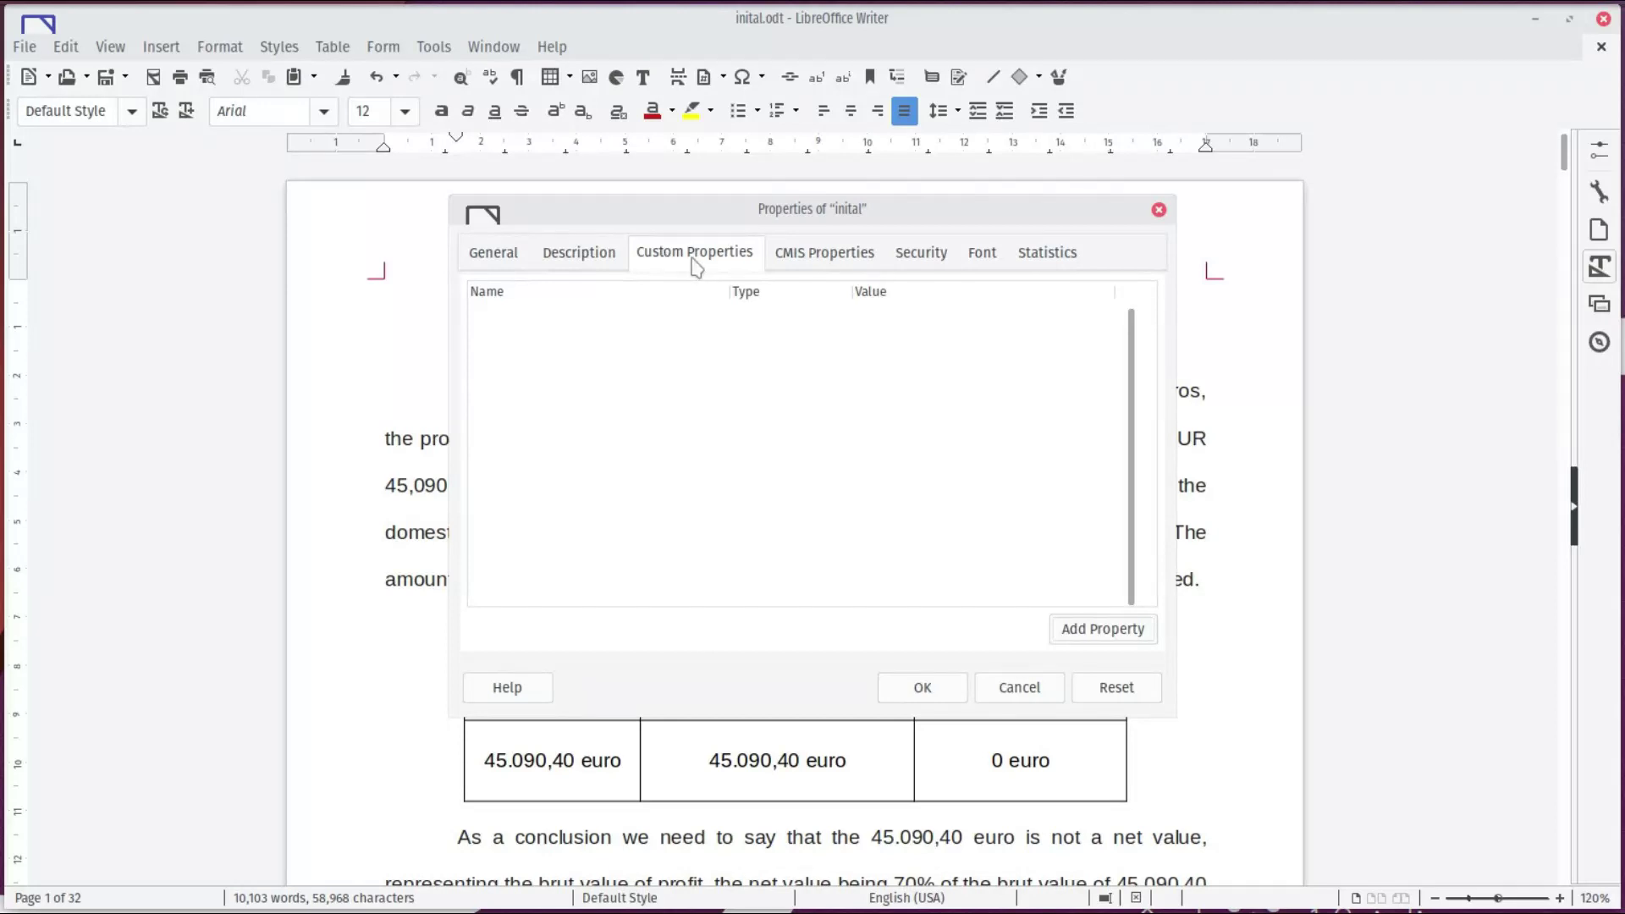
click(1079, 630)
click(715, 323)
click(679, 321)
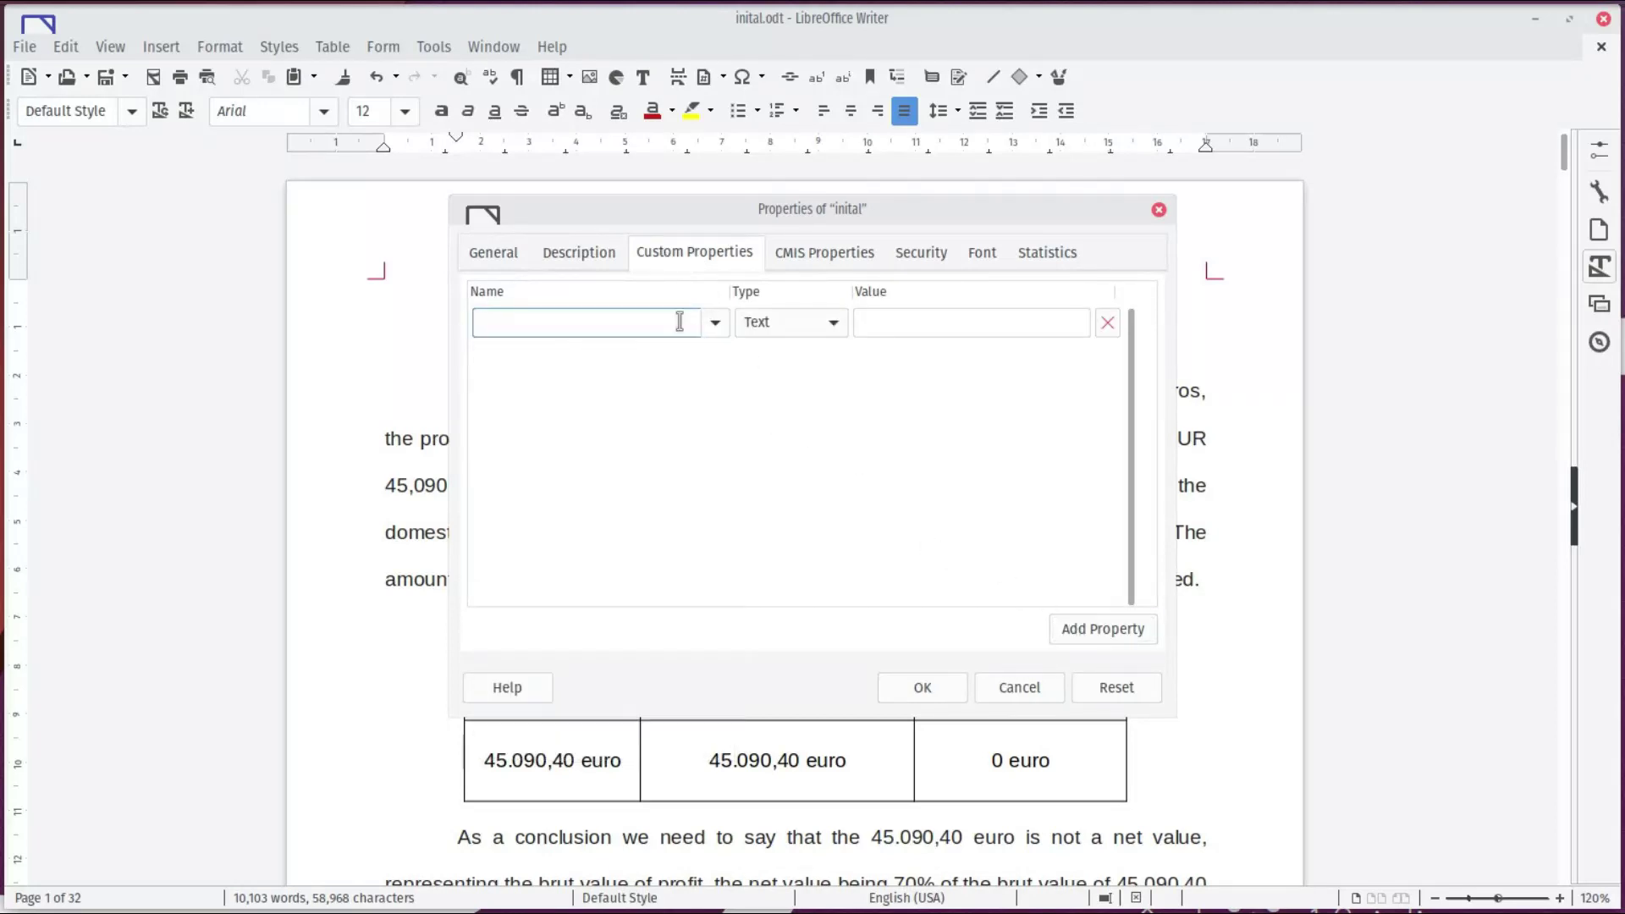
text(Profit)
key(Tab)
key(Tab)
text(45.090)
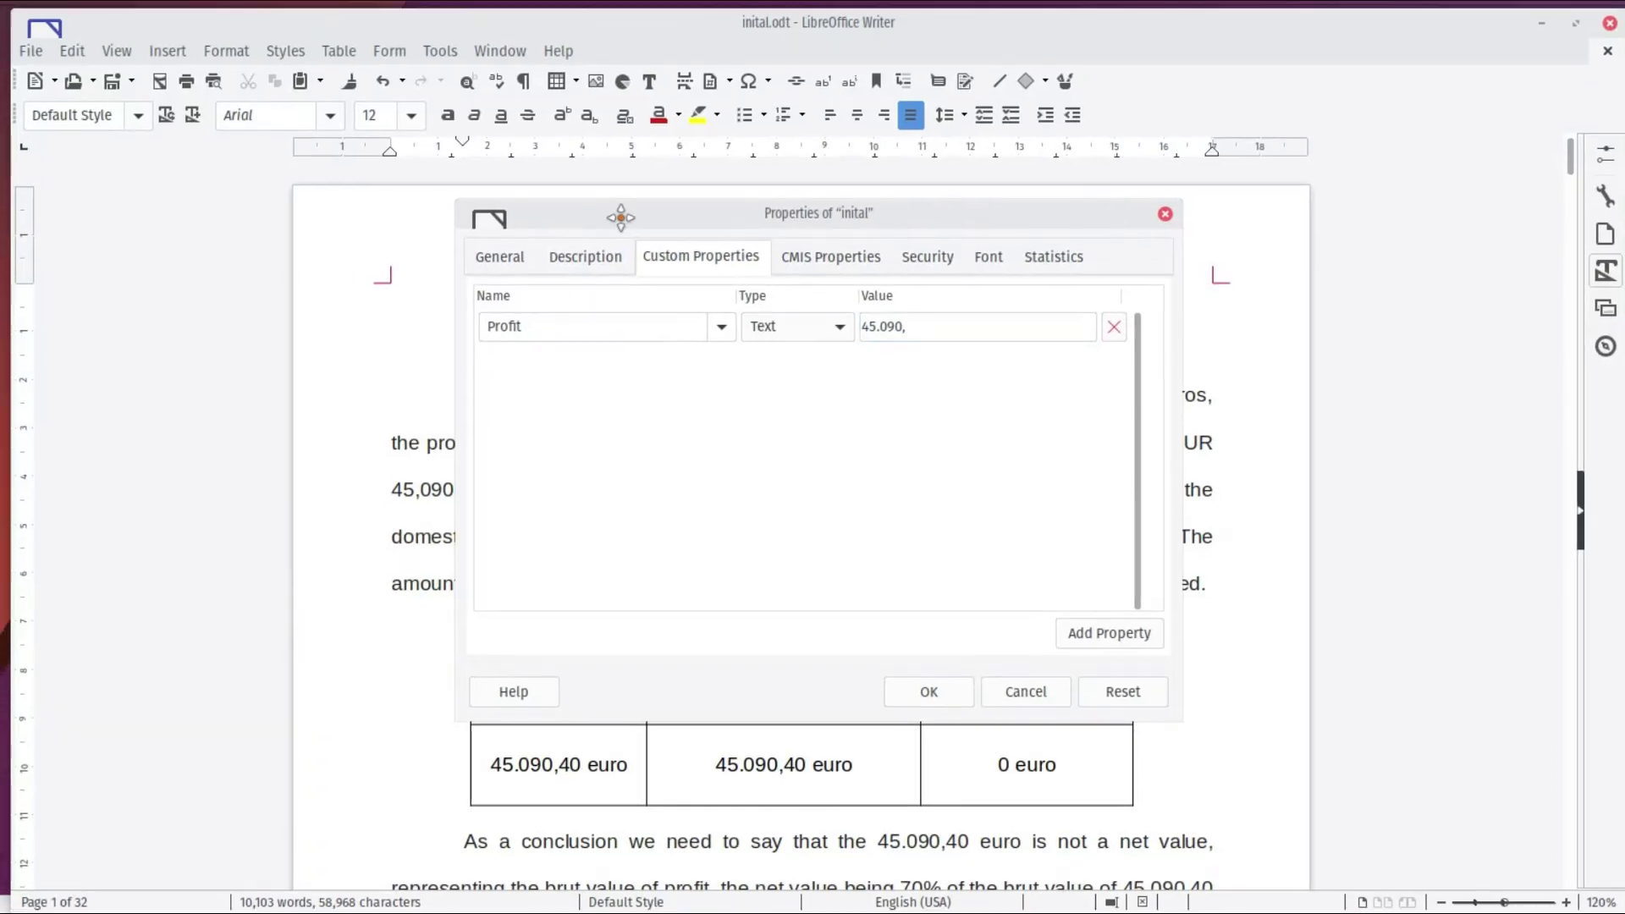
text(,)
Step: Complete the Profit custom property value to read 45.090,40 euro
click(927, 691)
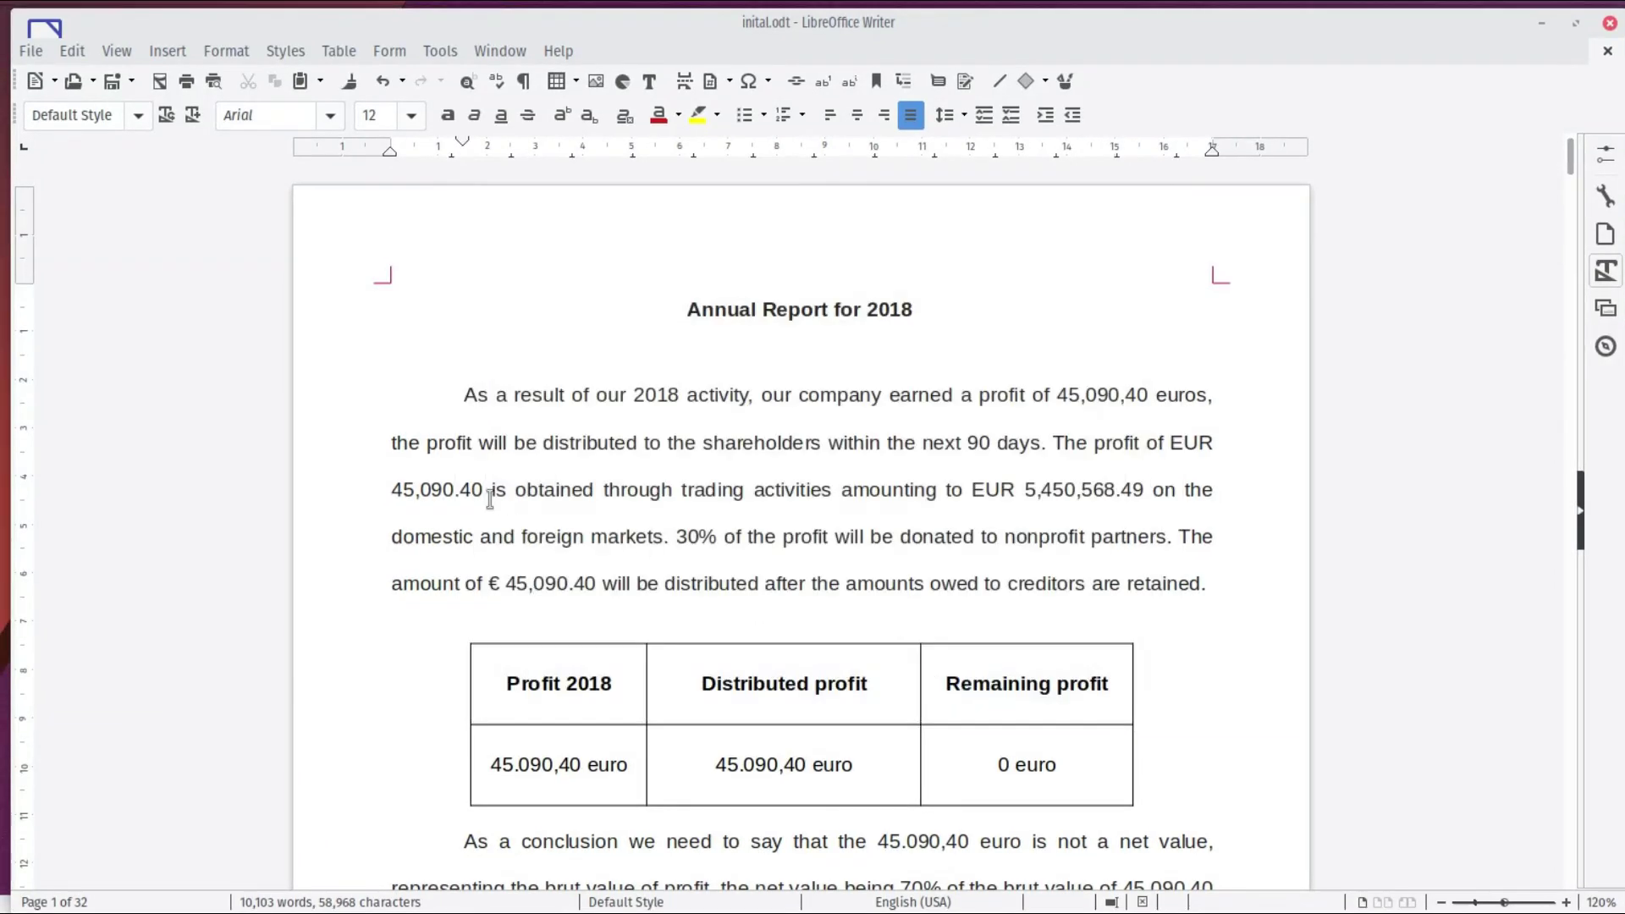
click(36, 53)
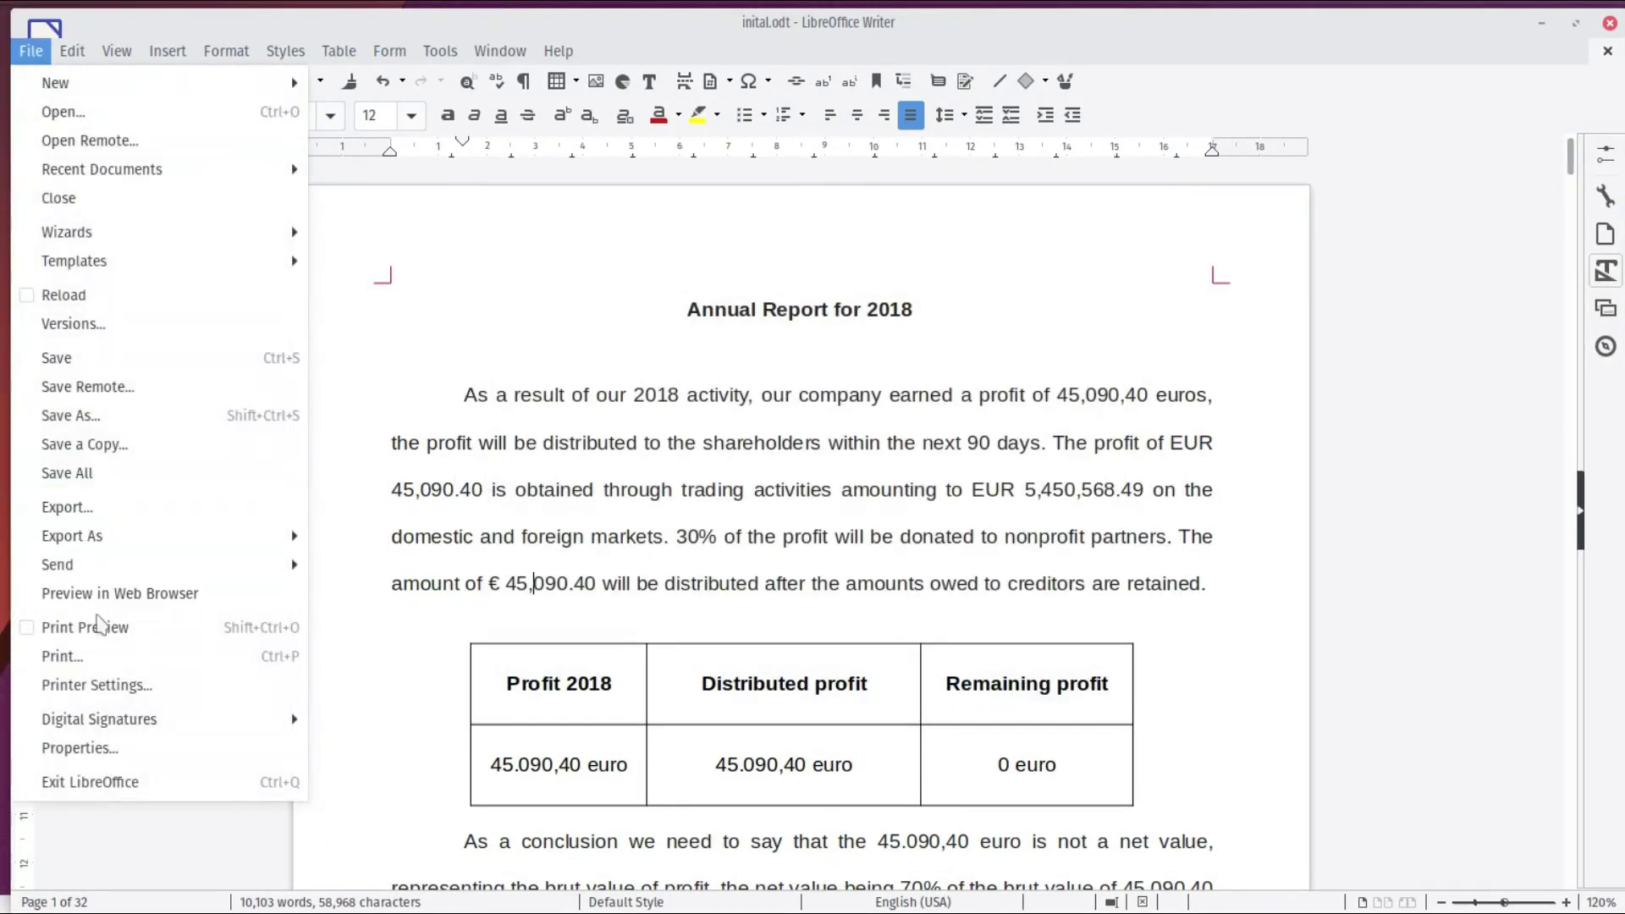
click(99, 748)
click(915, 332)
text(45.090,40 euro)
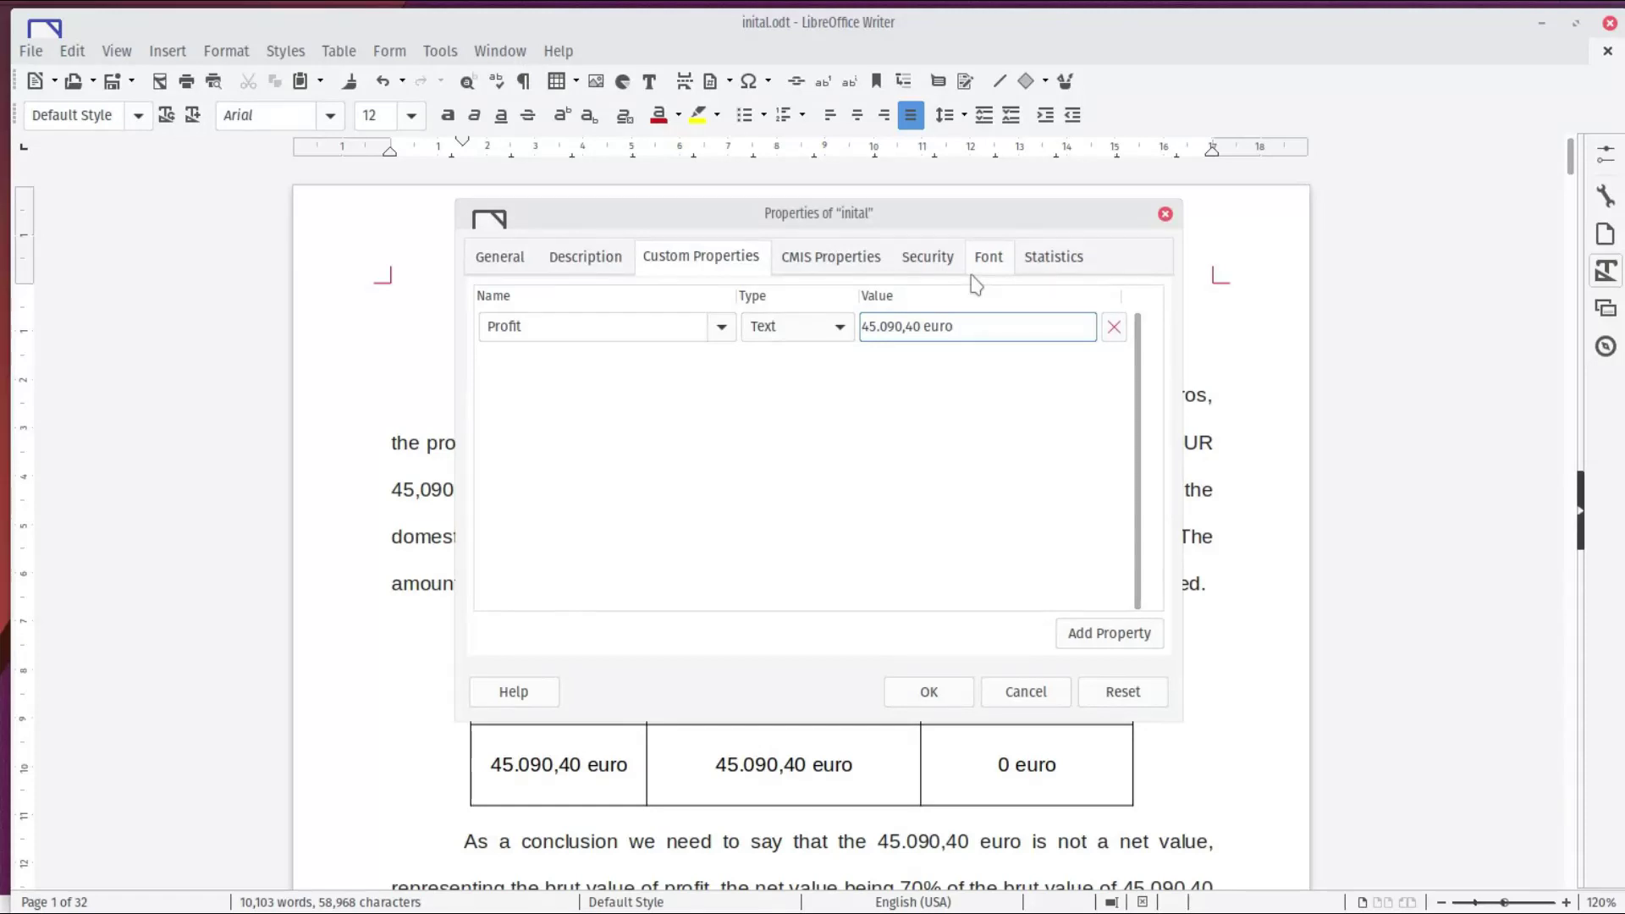
Step: Add a custom property named year with value 2018 and confirm
click(1107, 631)
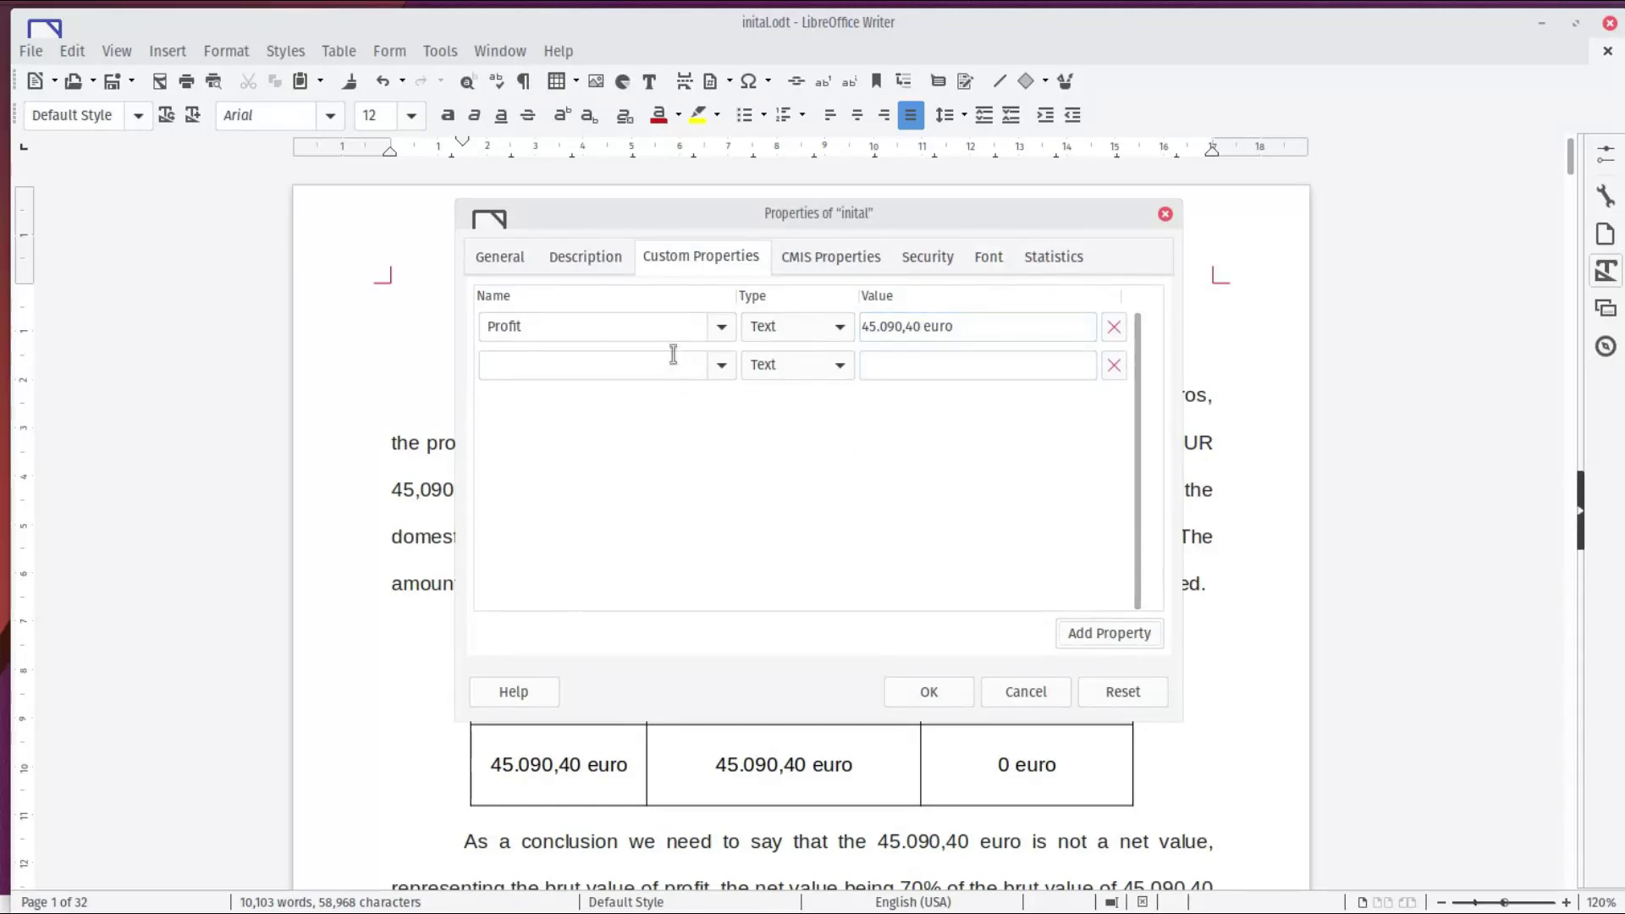
click(624, 366)
text(year)
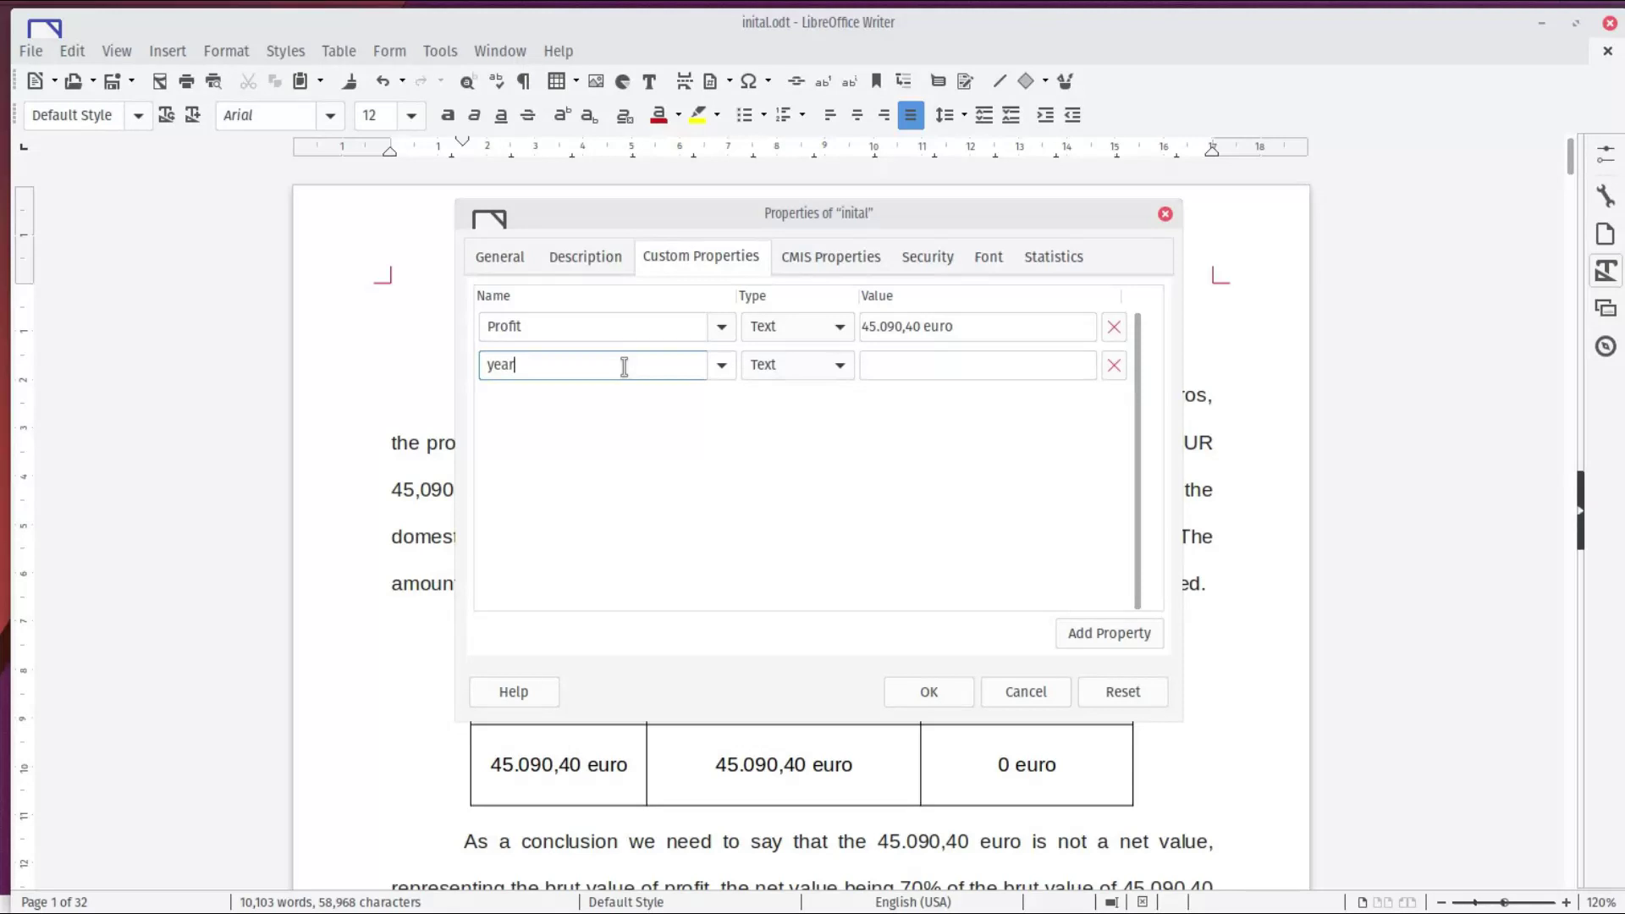
key(Tab)
key(Tab)
text(2018)
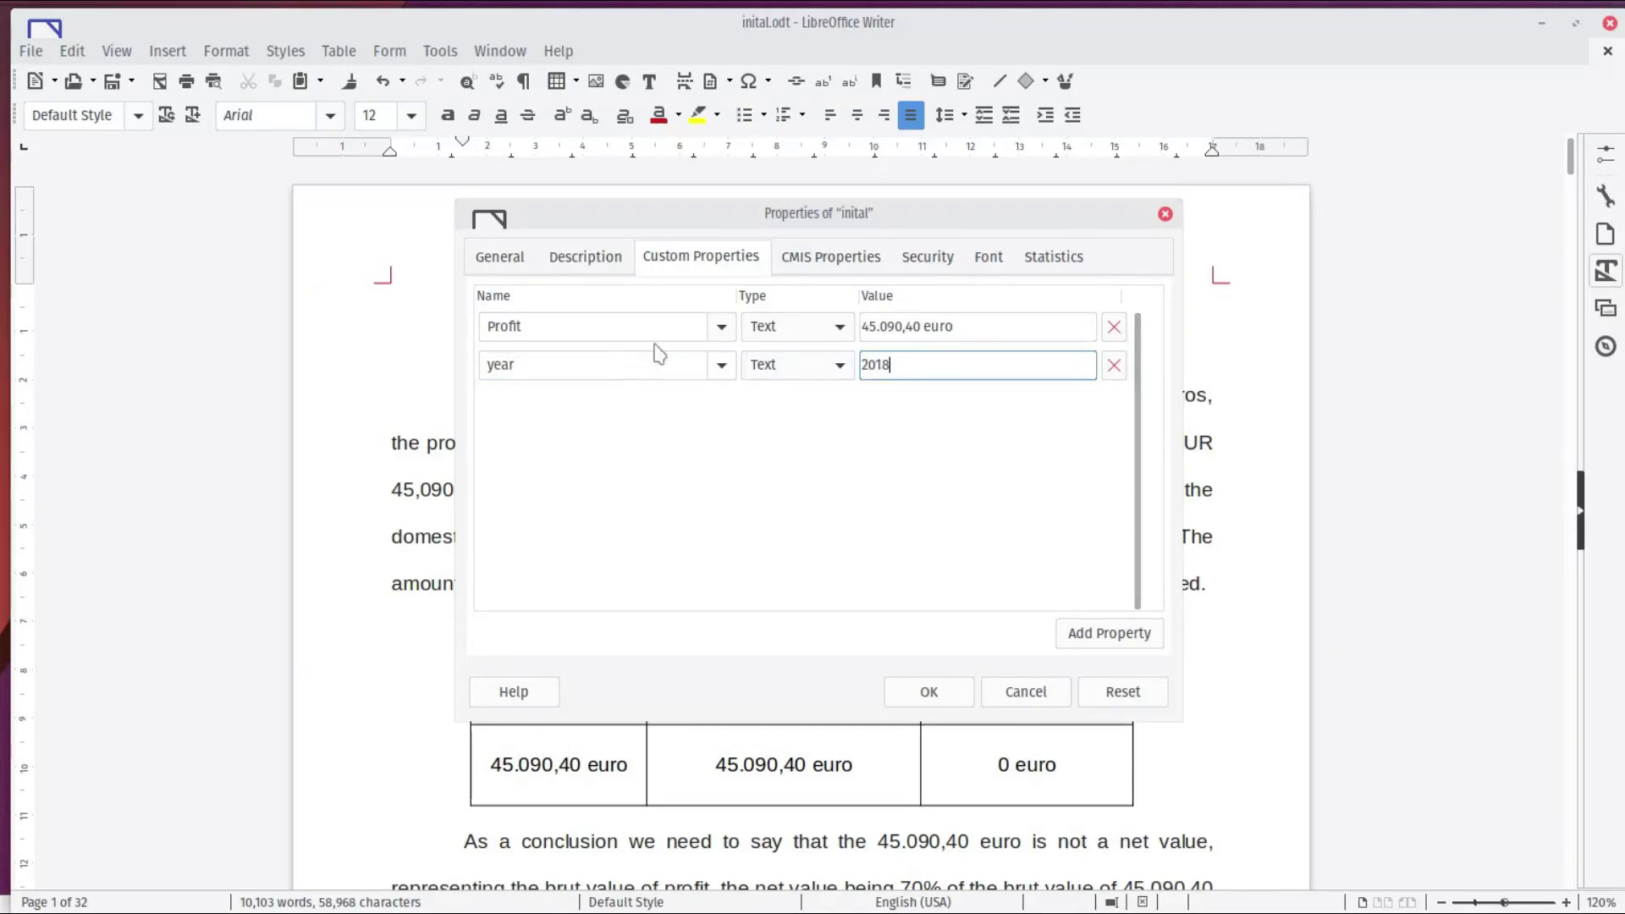
click(929, 692)
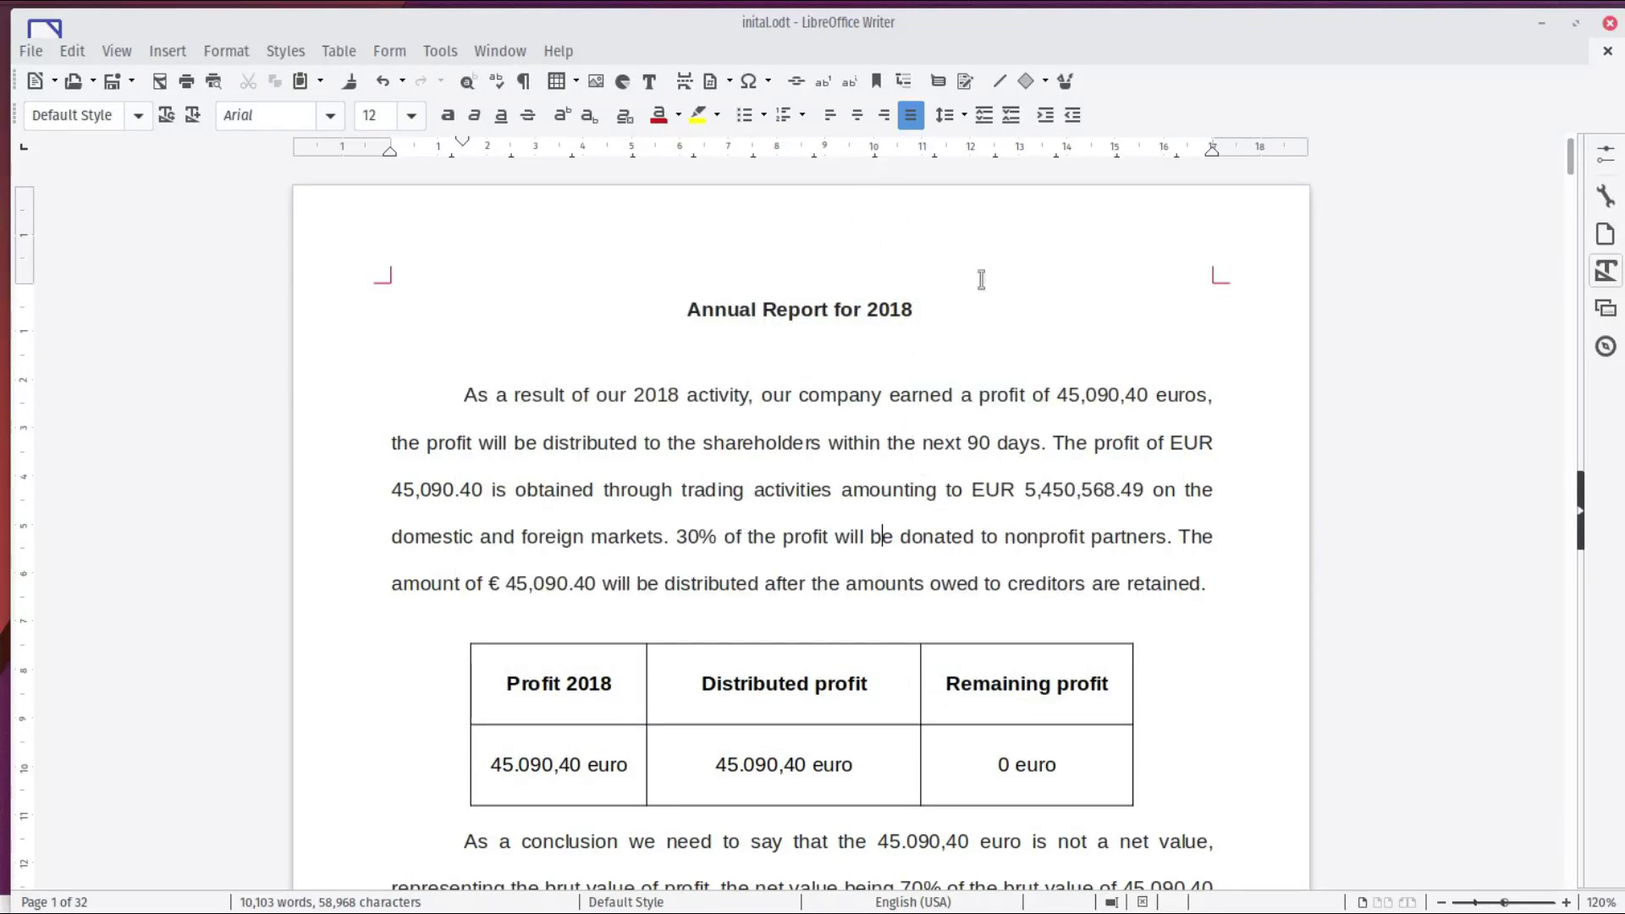
Step: Replace the typed 2018 in the report title with the DocInformation custom year field
click(909, 312)
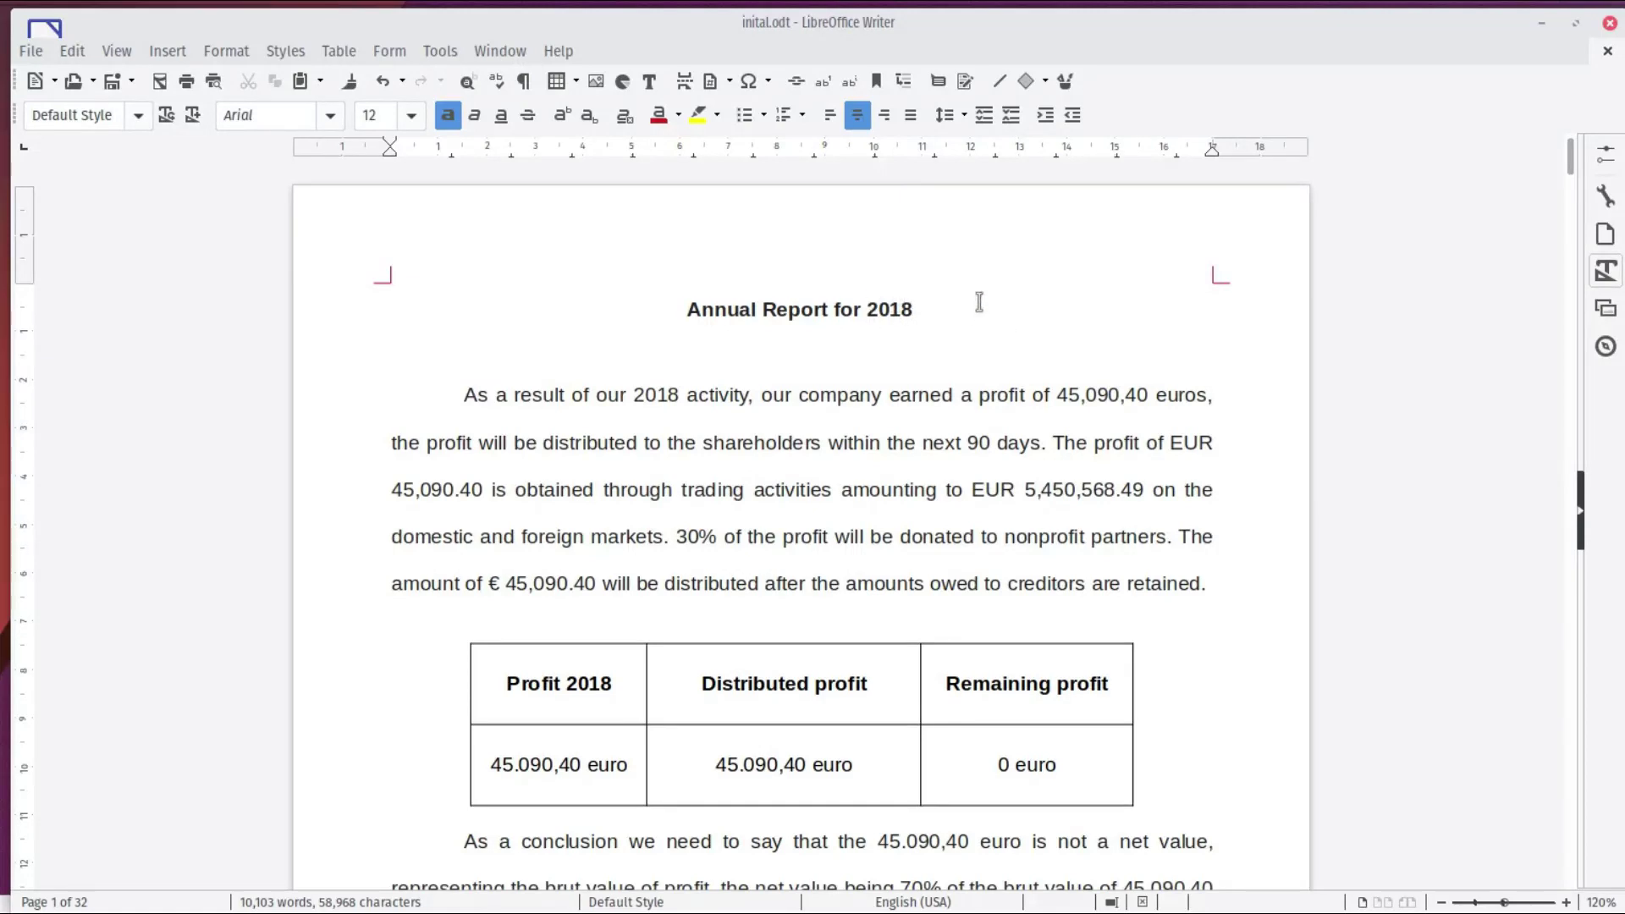
key(BackSpace)
key(BackSpace)
key(BackSpace)
key(BackSpace)
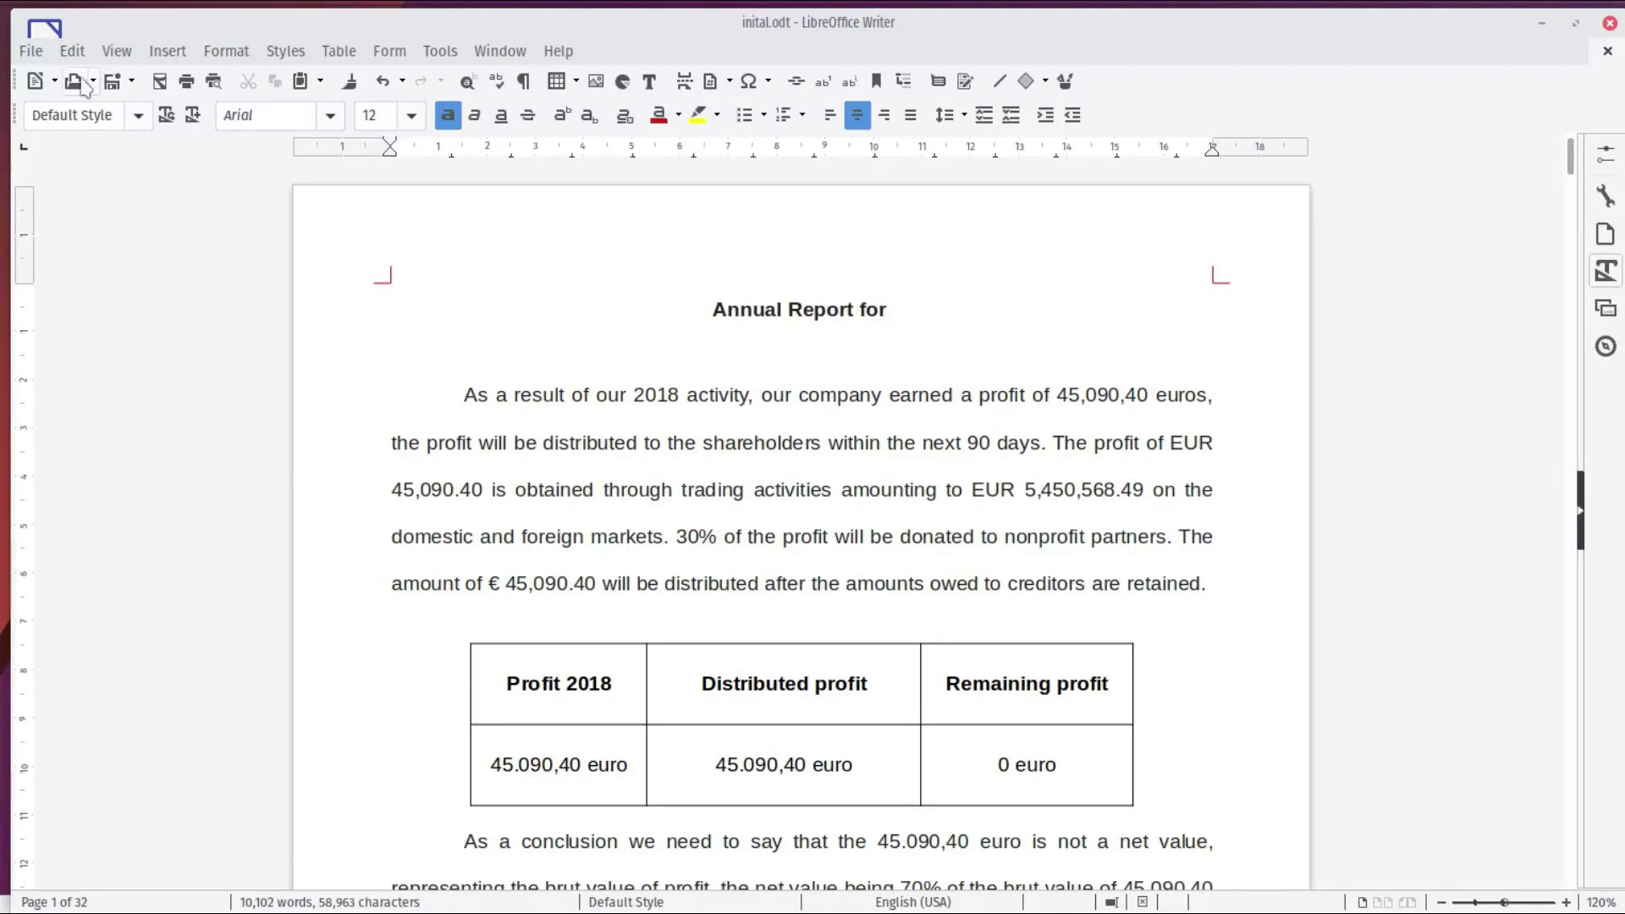
click(163, 53)
mouse_move(254, 782)
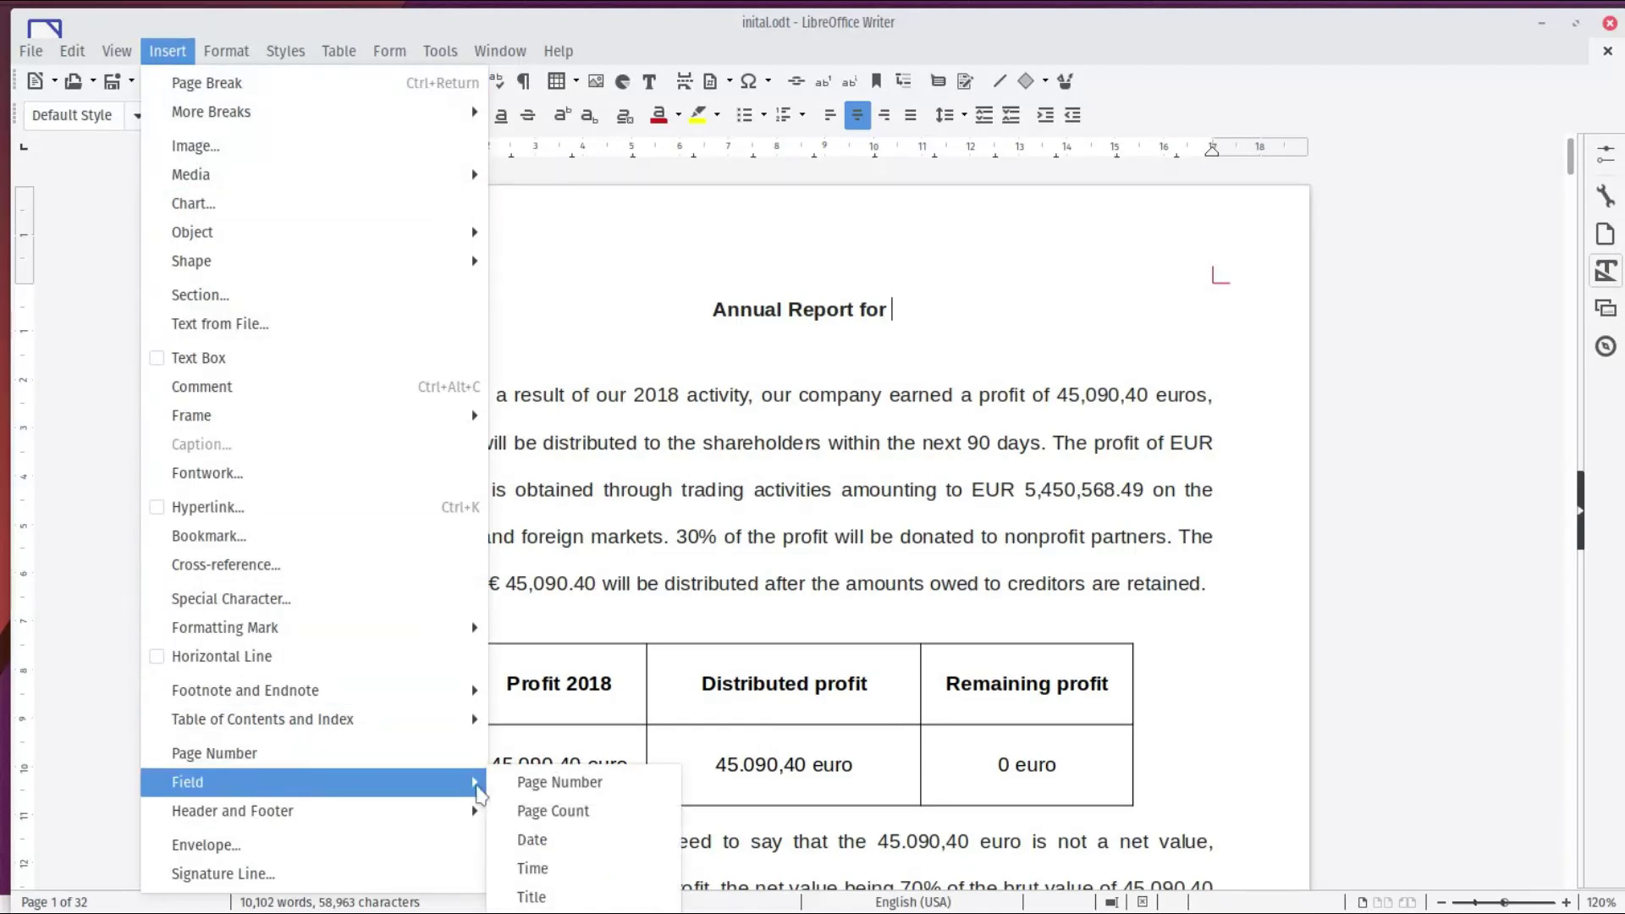
key(ctrl+F2)
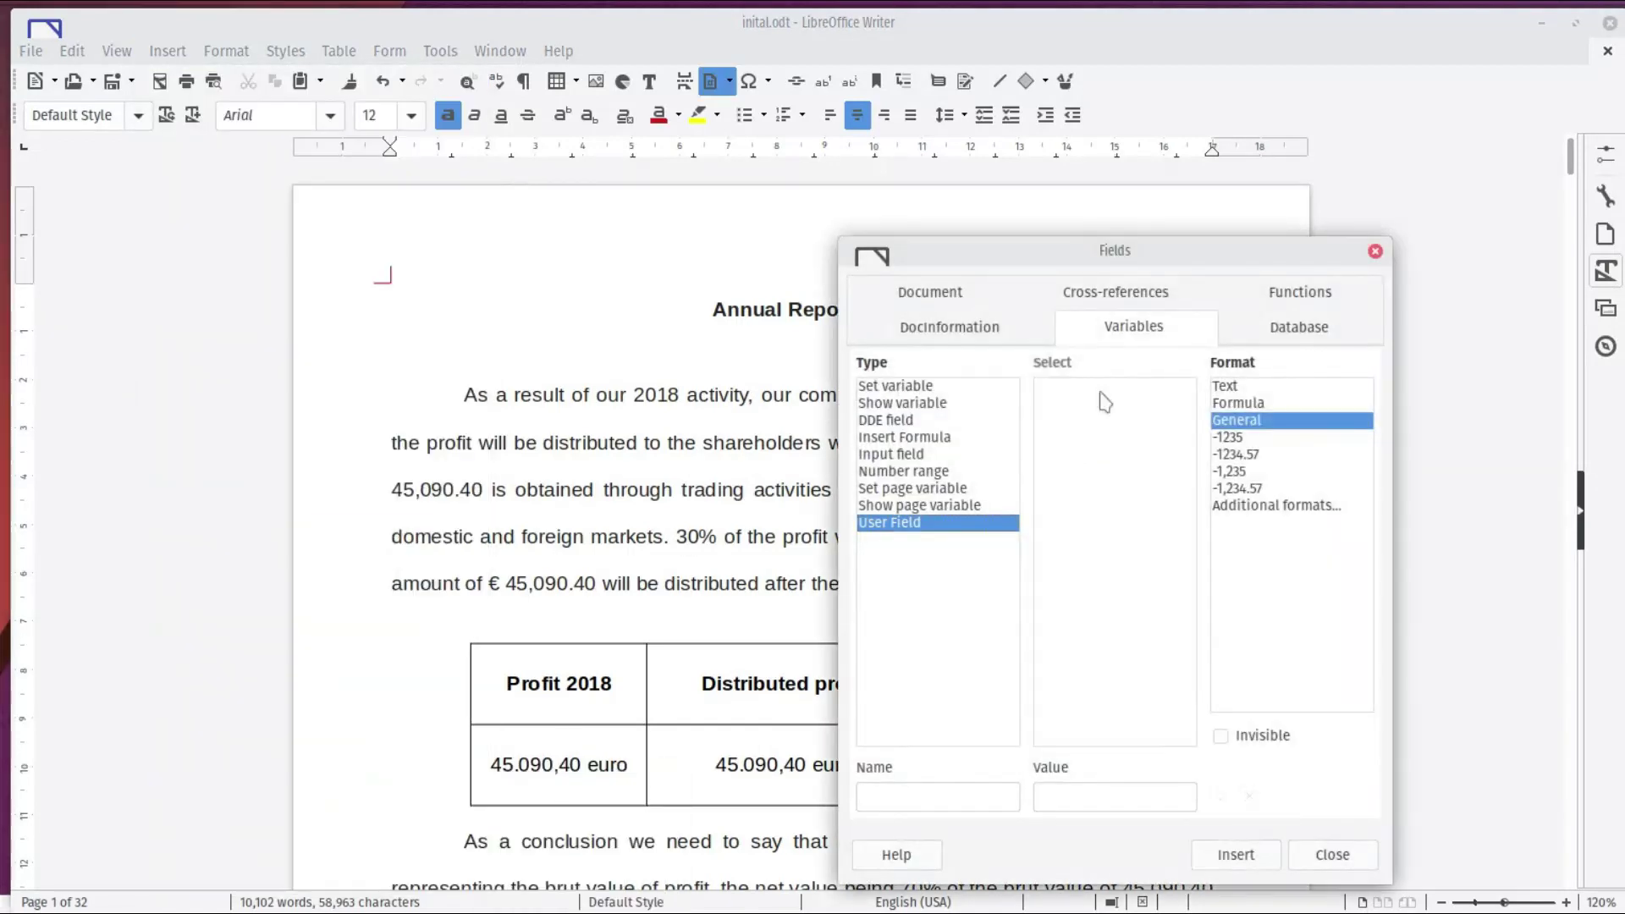
click(1278, 307)
click(988, 295)
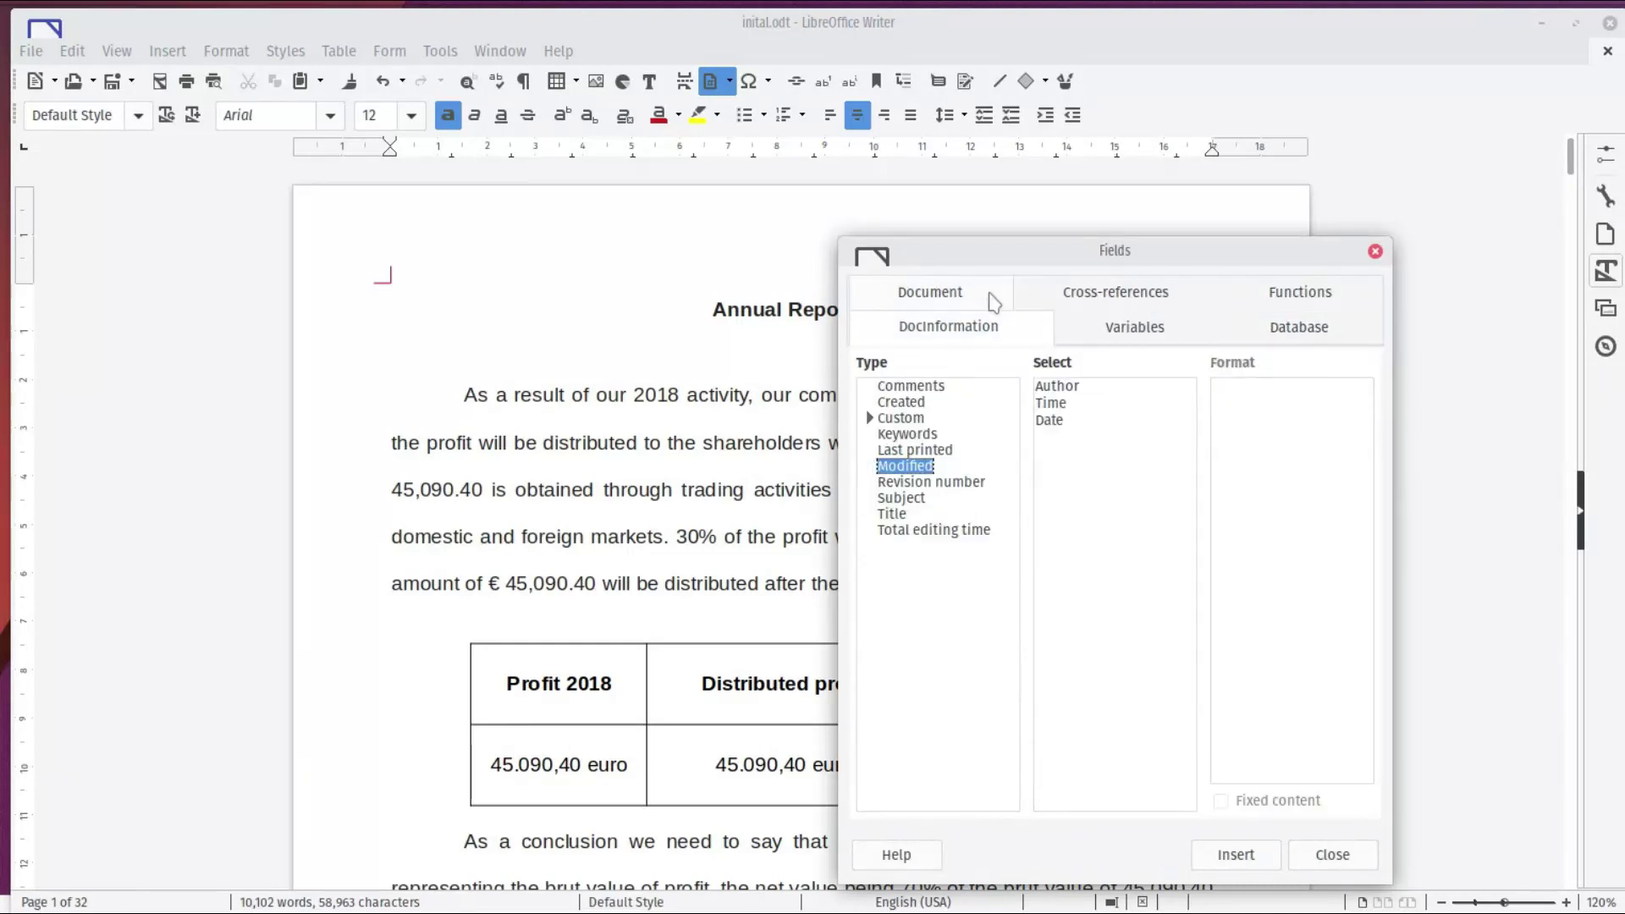
click(872, 418)
click(903, 449)
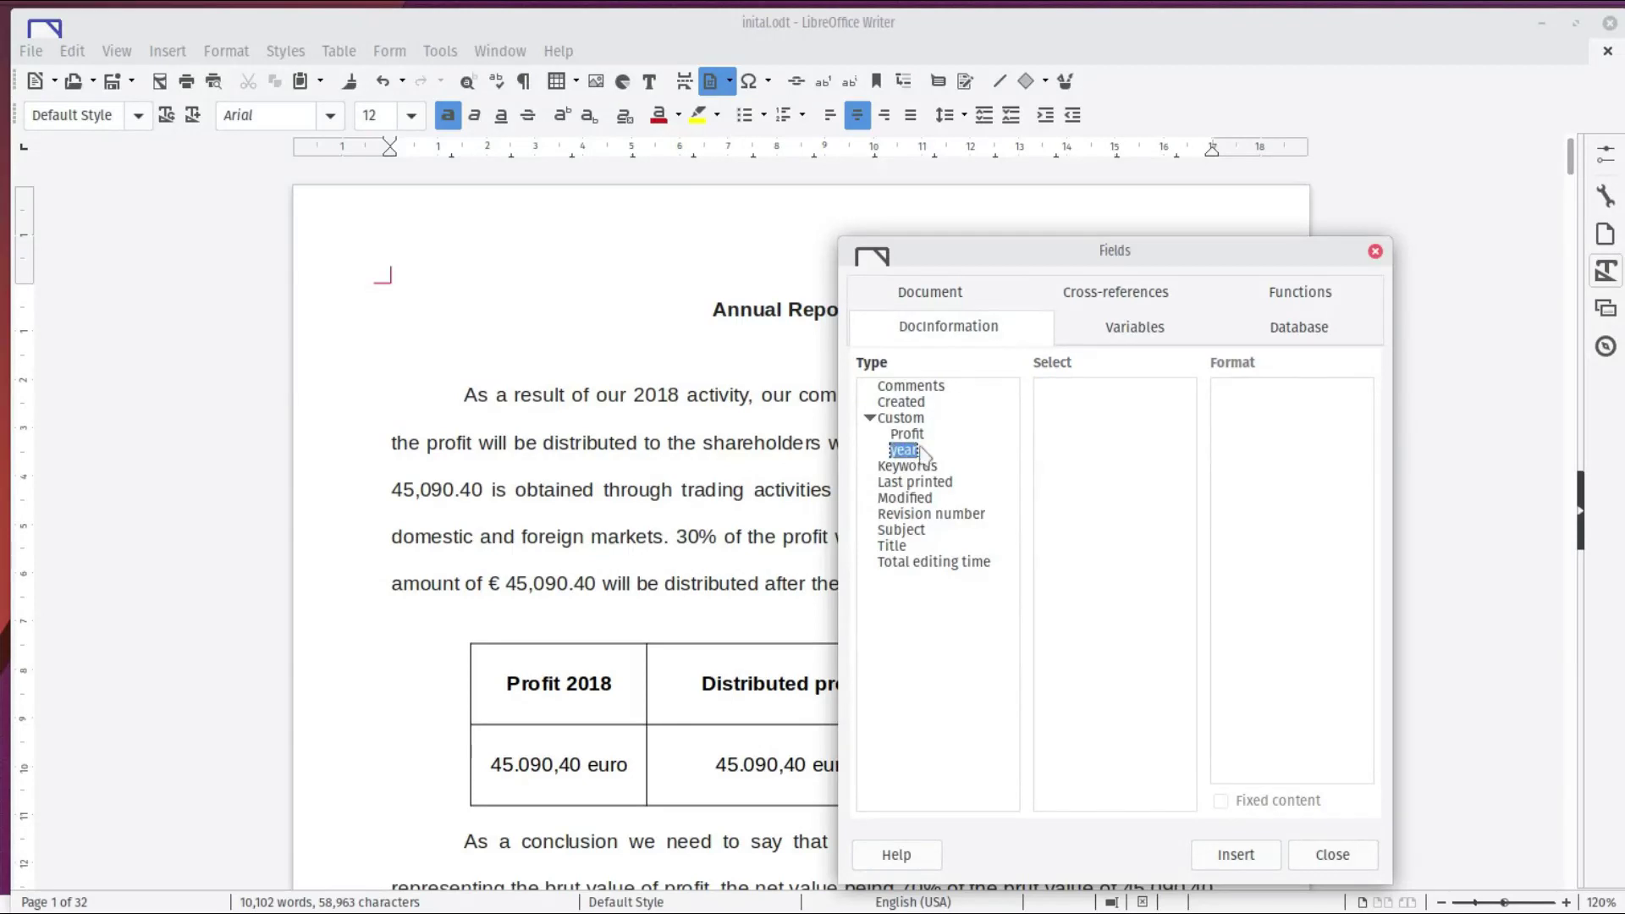
click(1260, 859)
click(1331, 855)
click(939, 338)
click(813, 307)
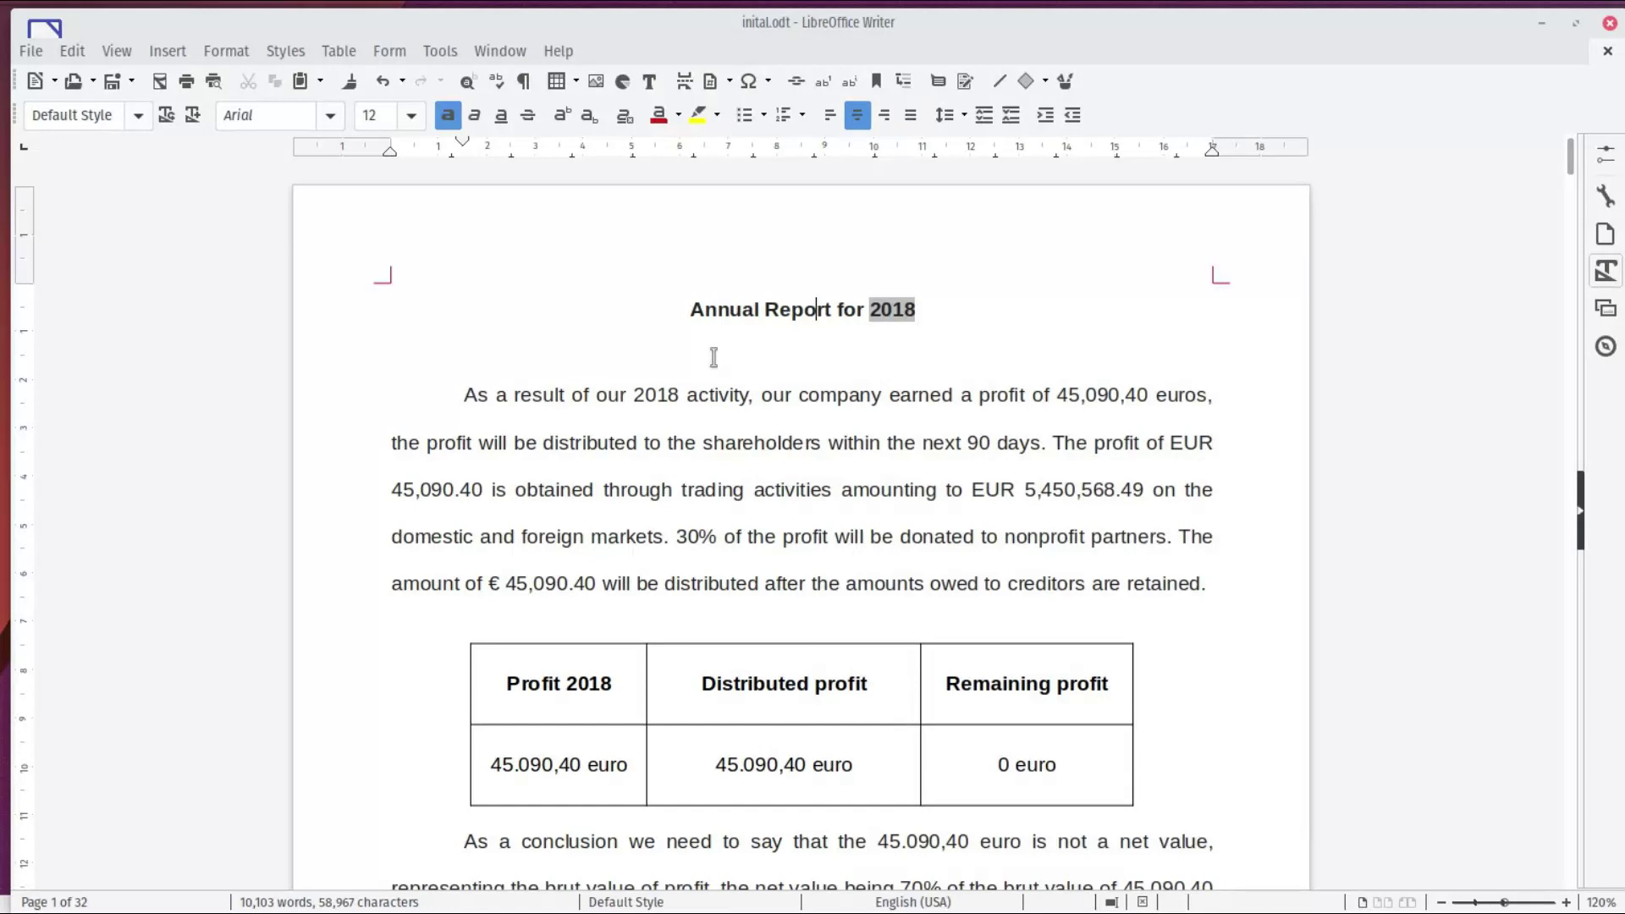
Step: Replace the typed 2018 before 'activity' in the opening sentence with the year field
click(682, 395)
key(BackSpace)
key(BackSpace)
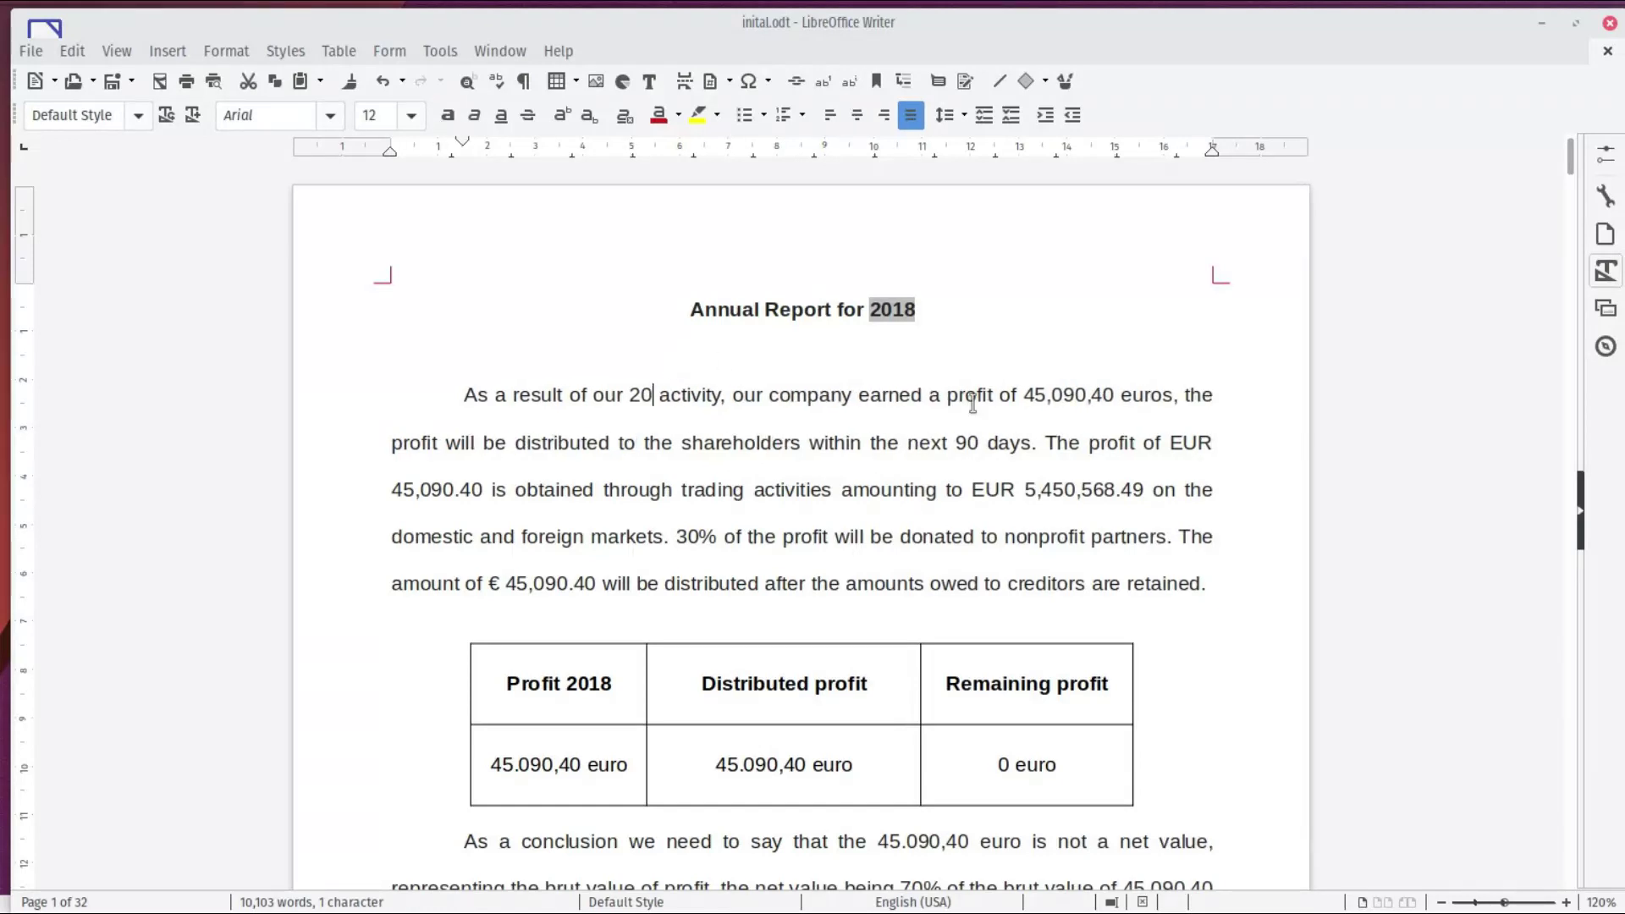
key(BackSpace)
key(BackSpace)
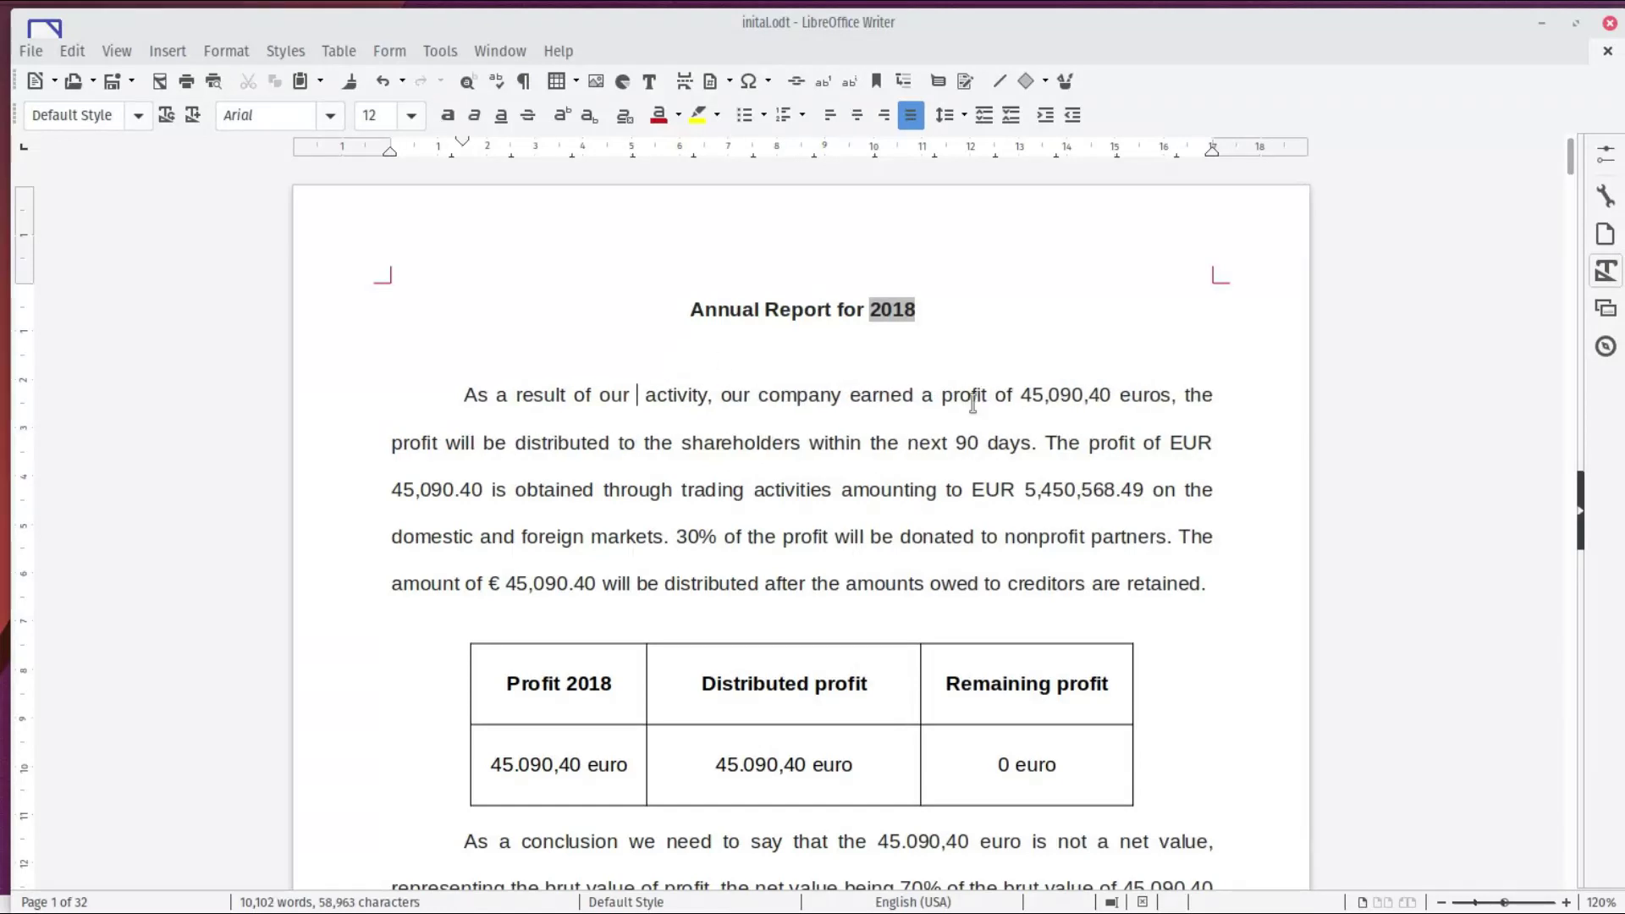
click(168, 50)
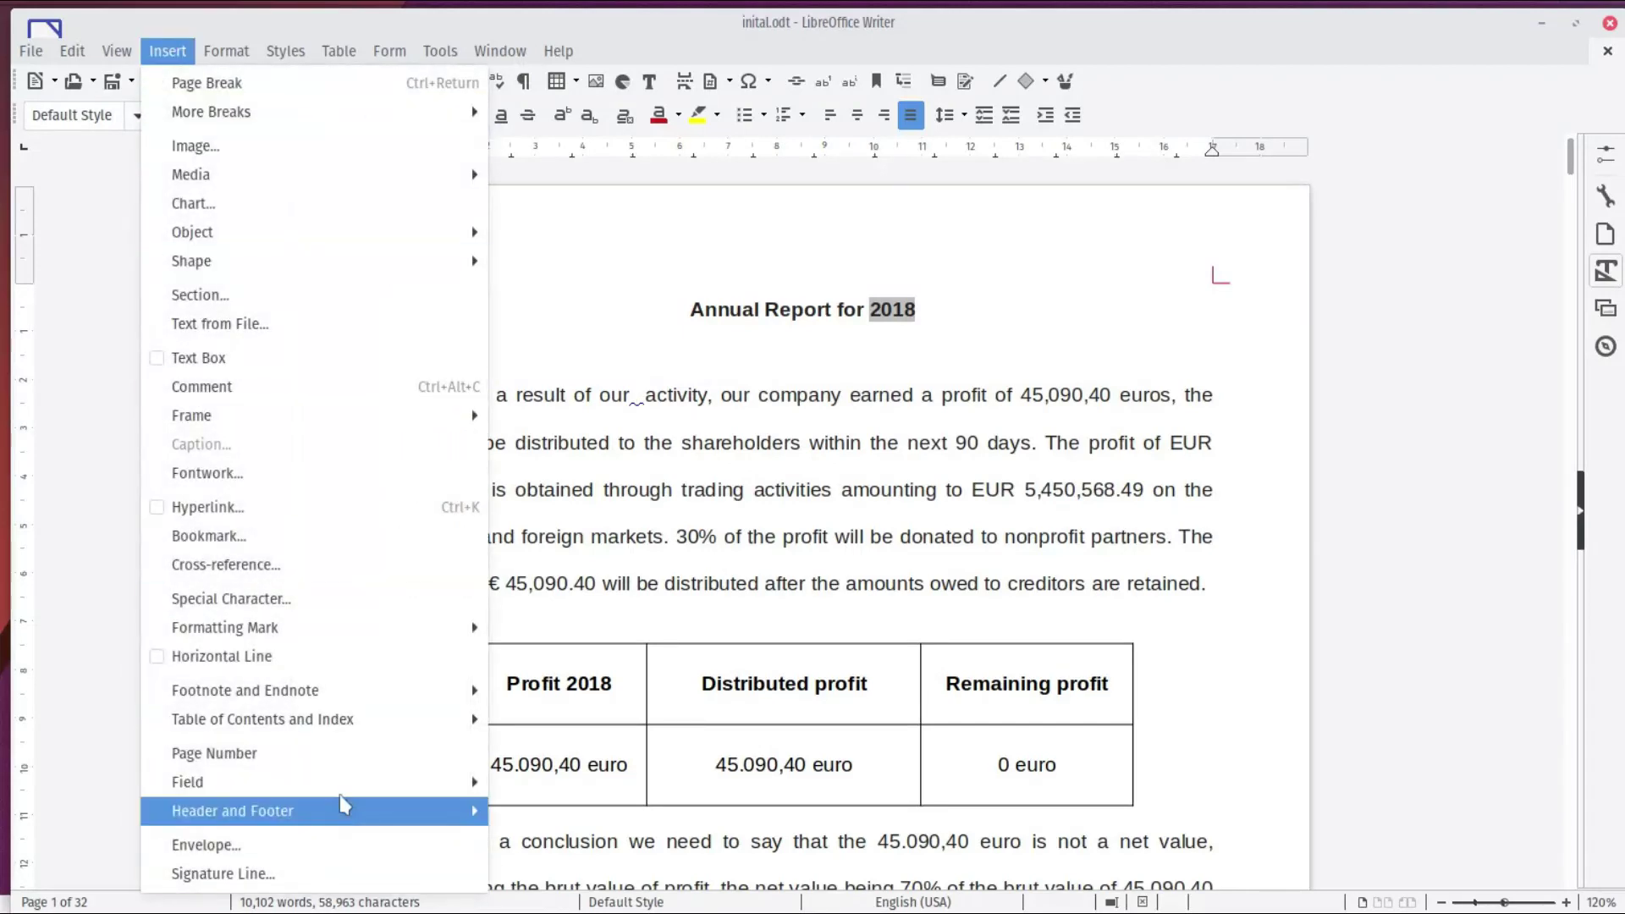
click(558, 909)
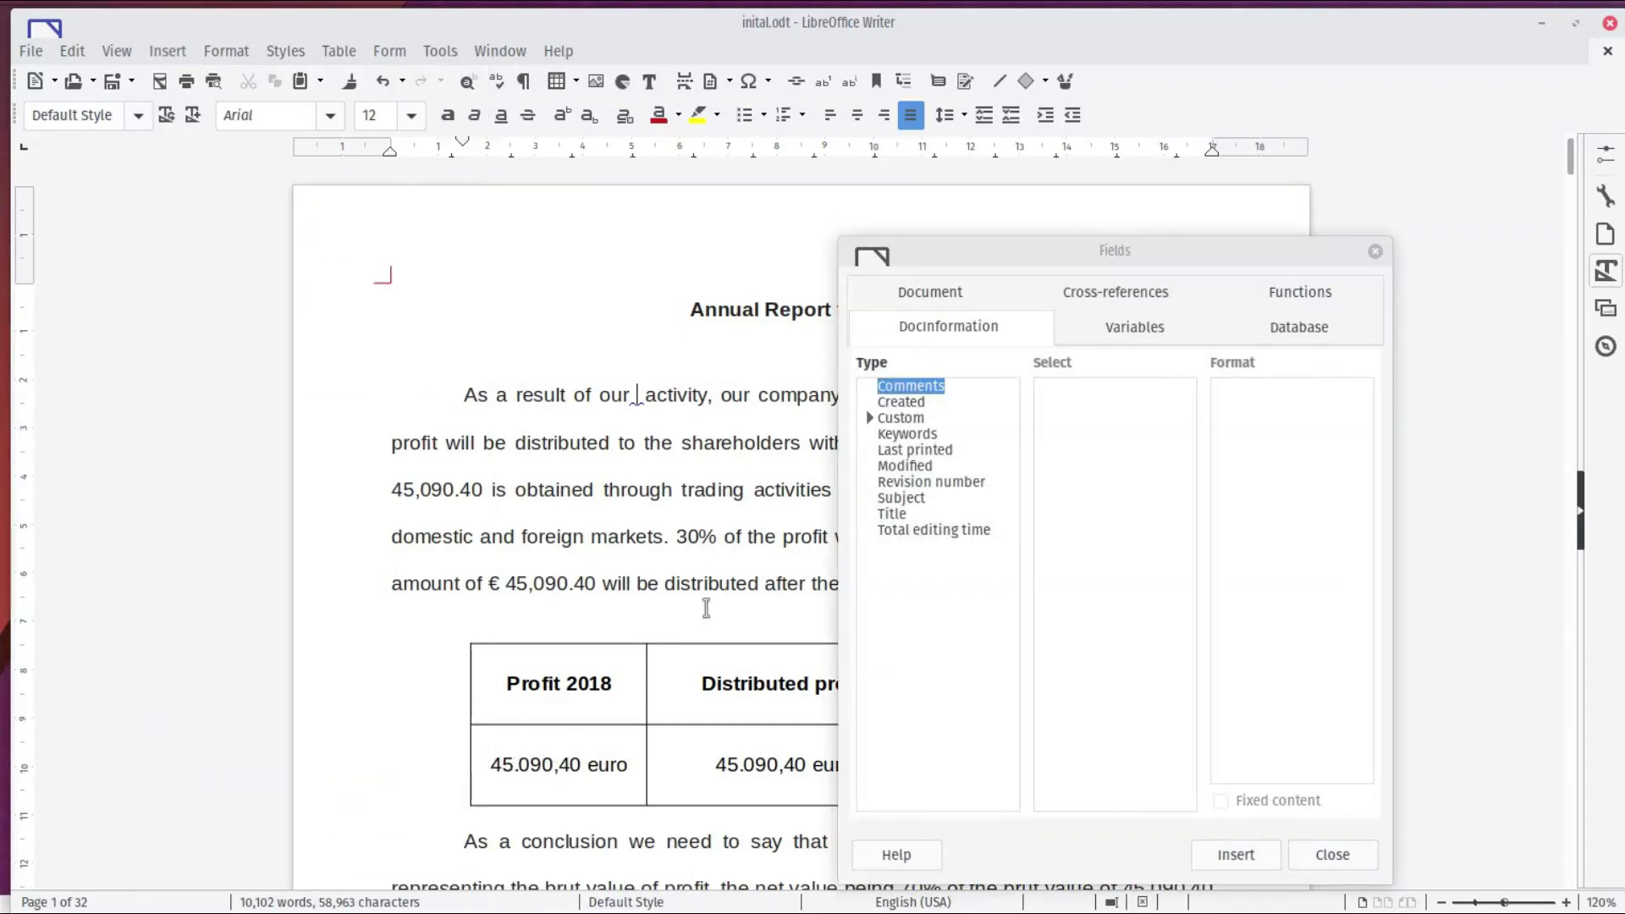
click(870, 417)
click(904, 449)
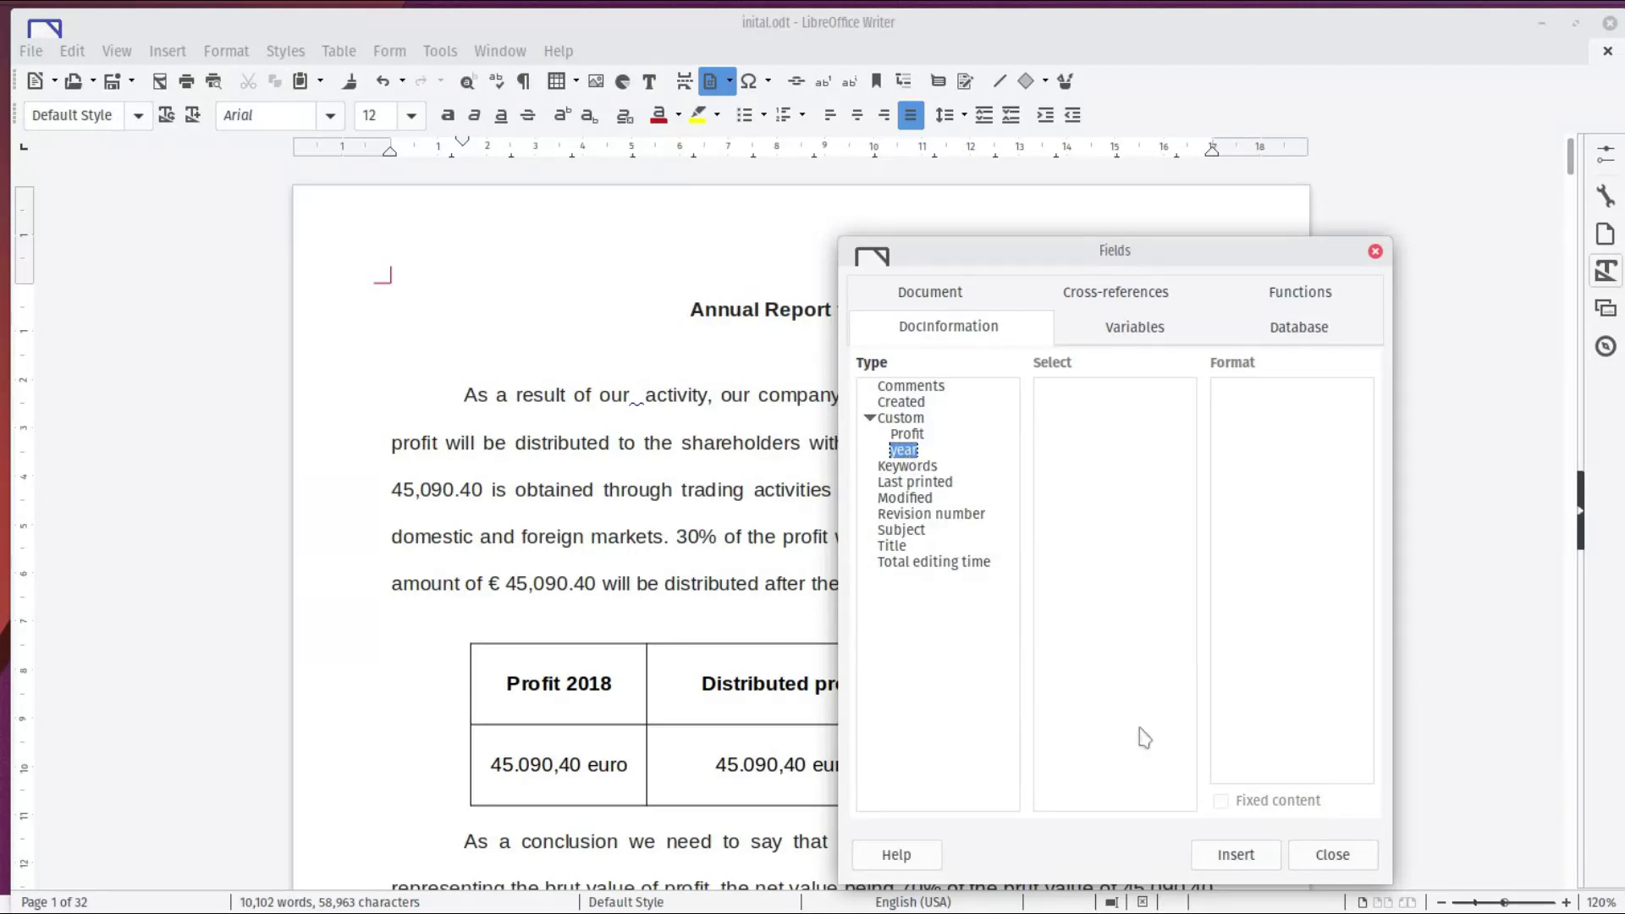
click(1235, 854)
click(1313, 855)
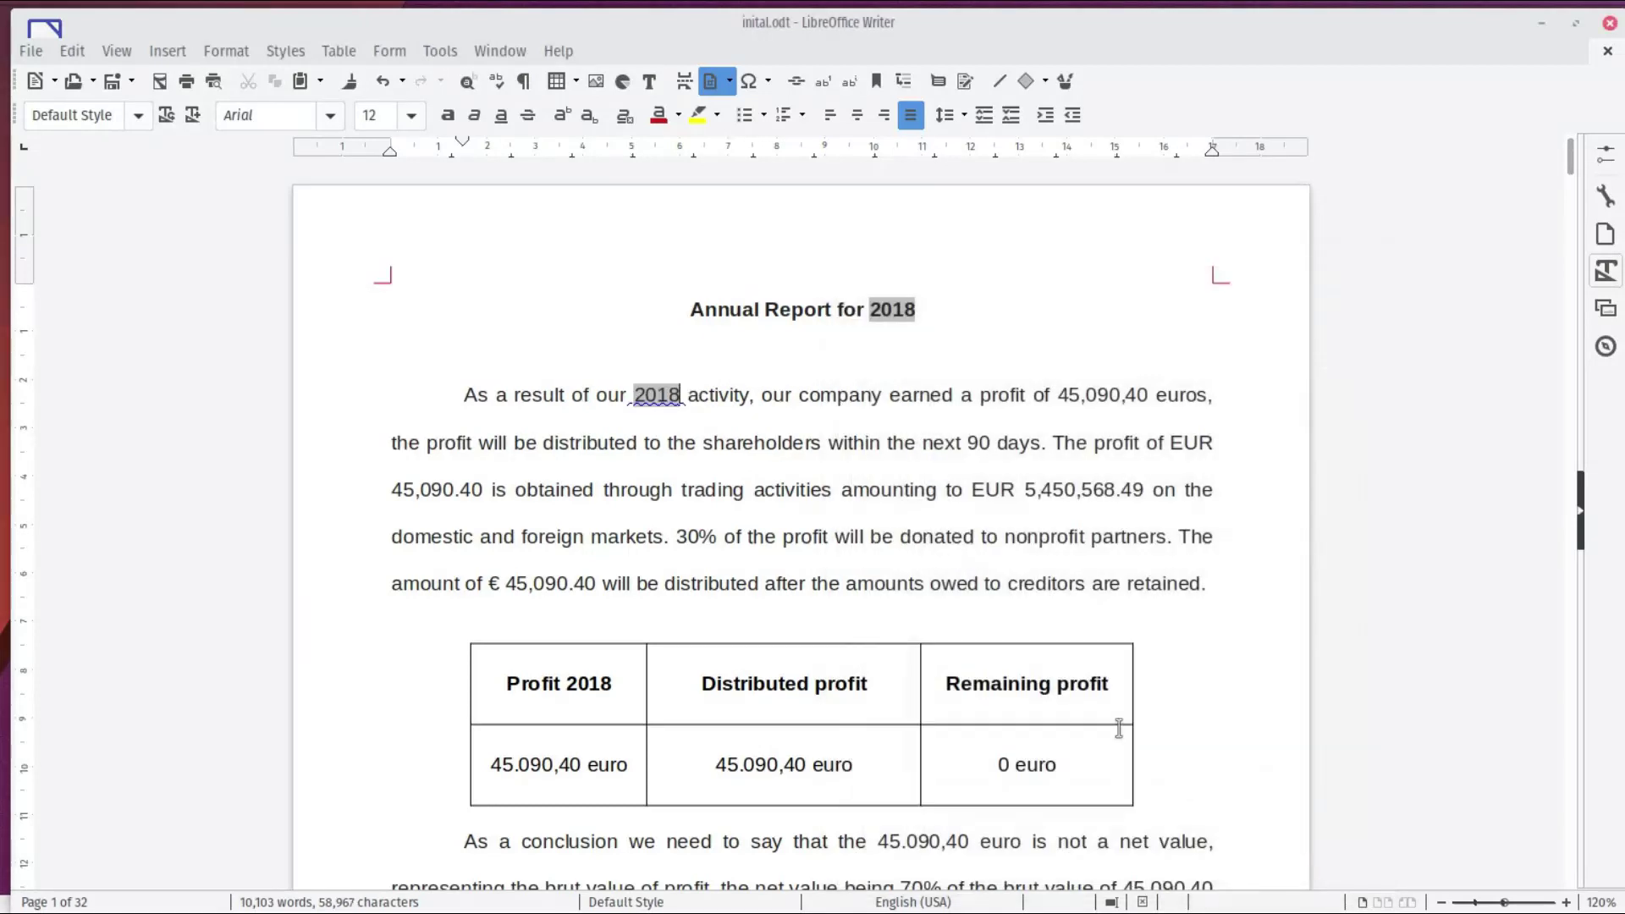
Step: Swap the typed 2018 in the table's 'Profit 2018' header cell for the year field
click(725, 437)
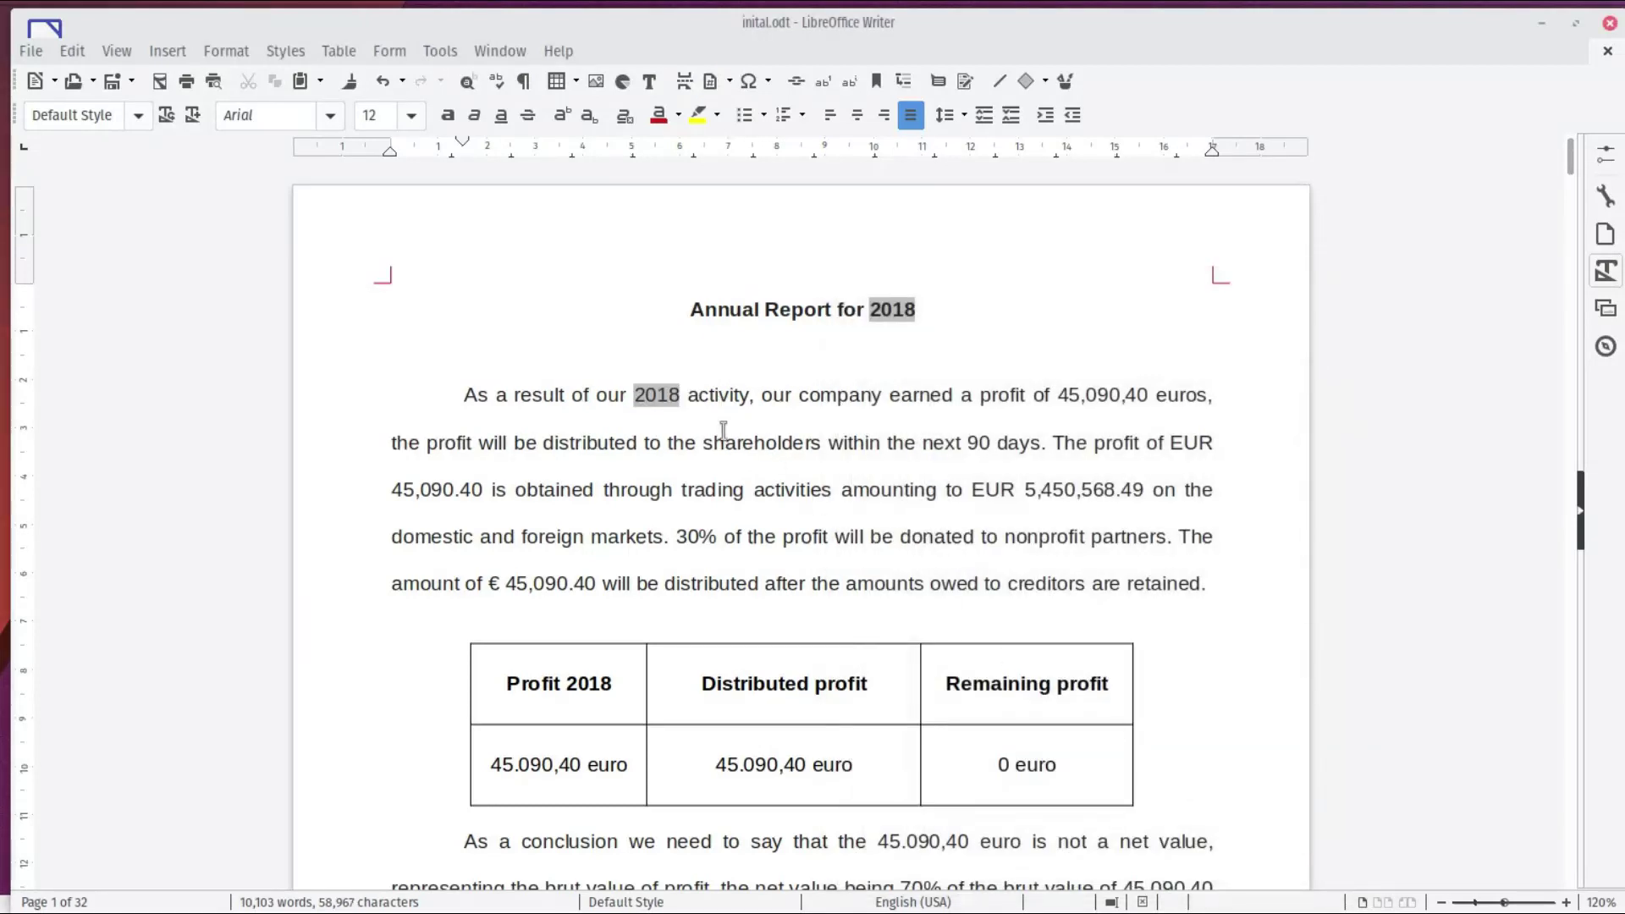
scroll(724, 433, down, 2)
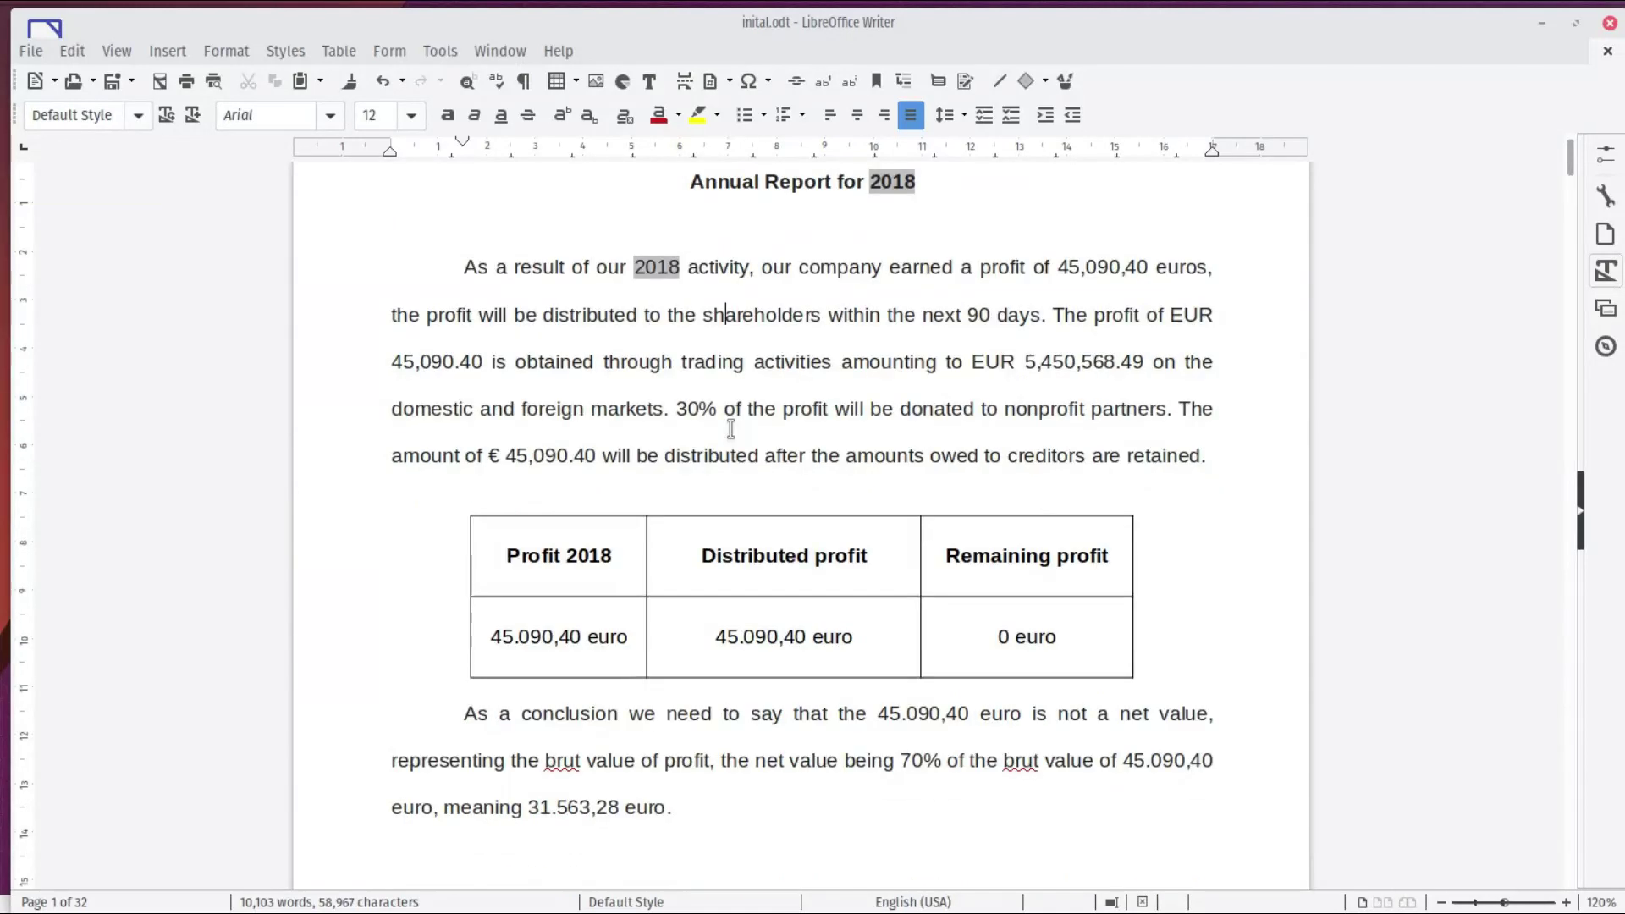
click(630, 556)
key(BackSpace)
key(BackSpace)
key(BackSpace)
key(BackSpace)
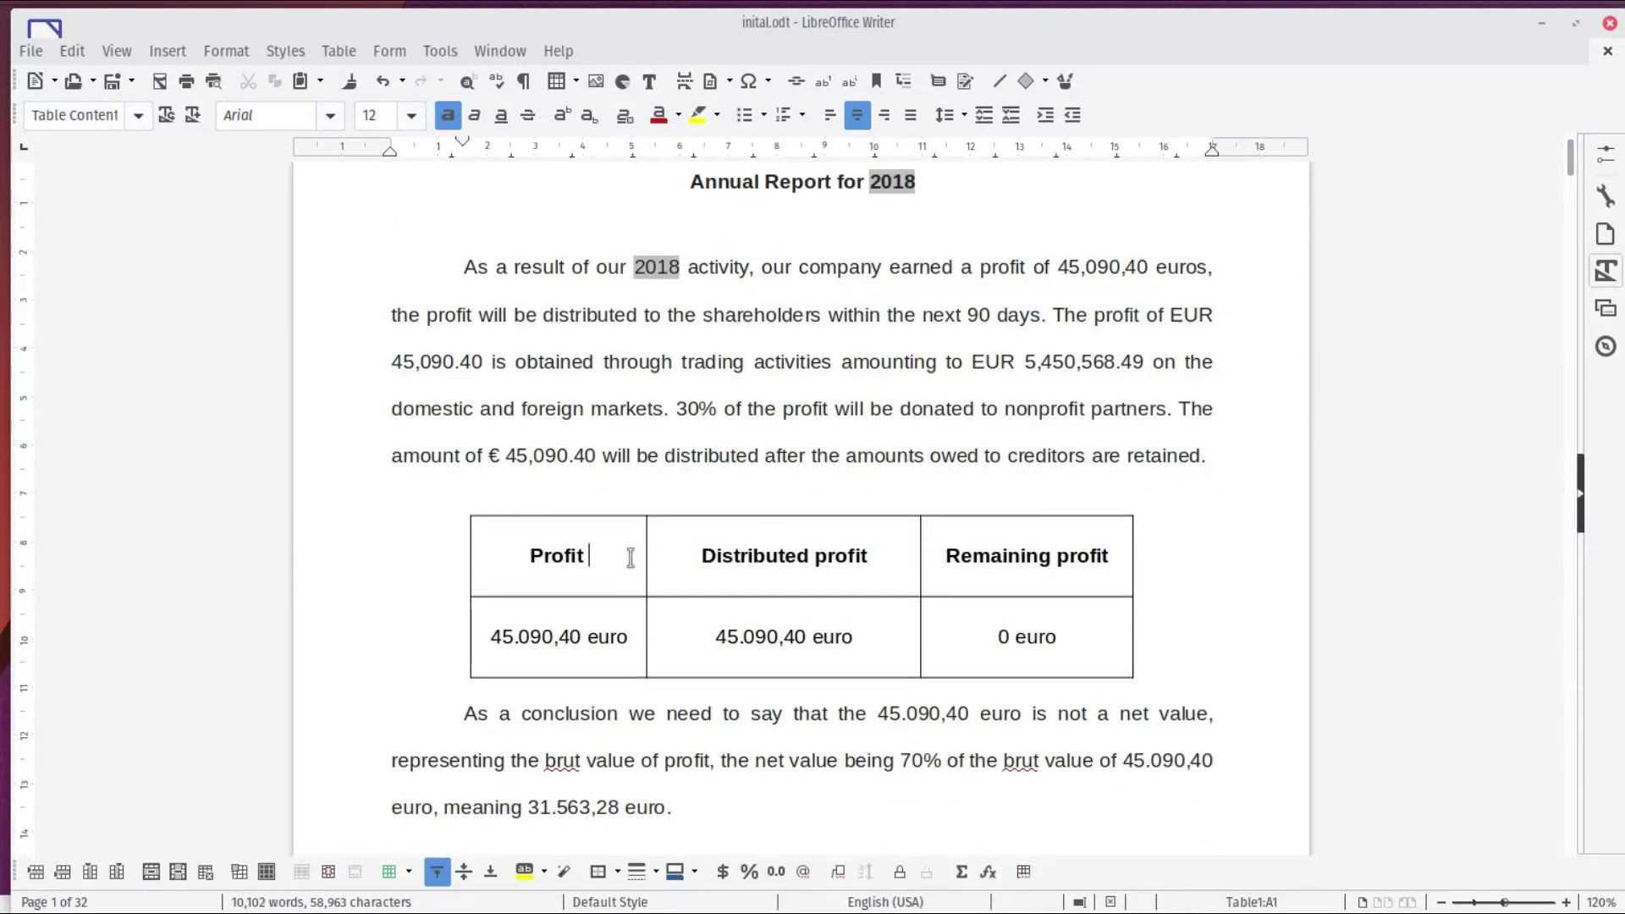
key(ctrl+F2)
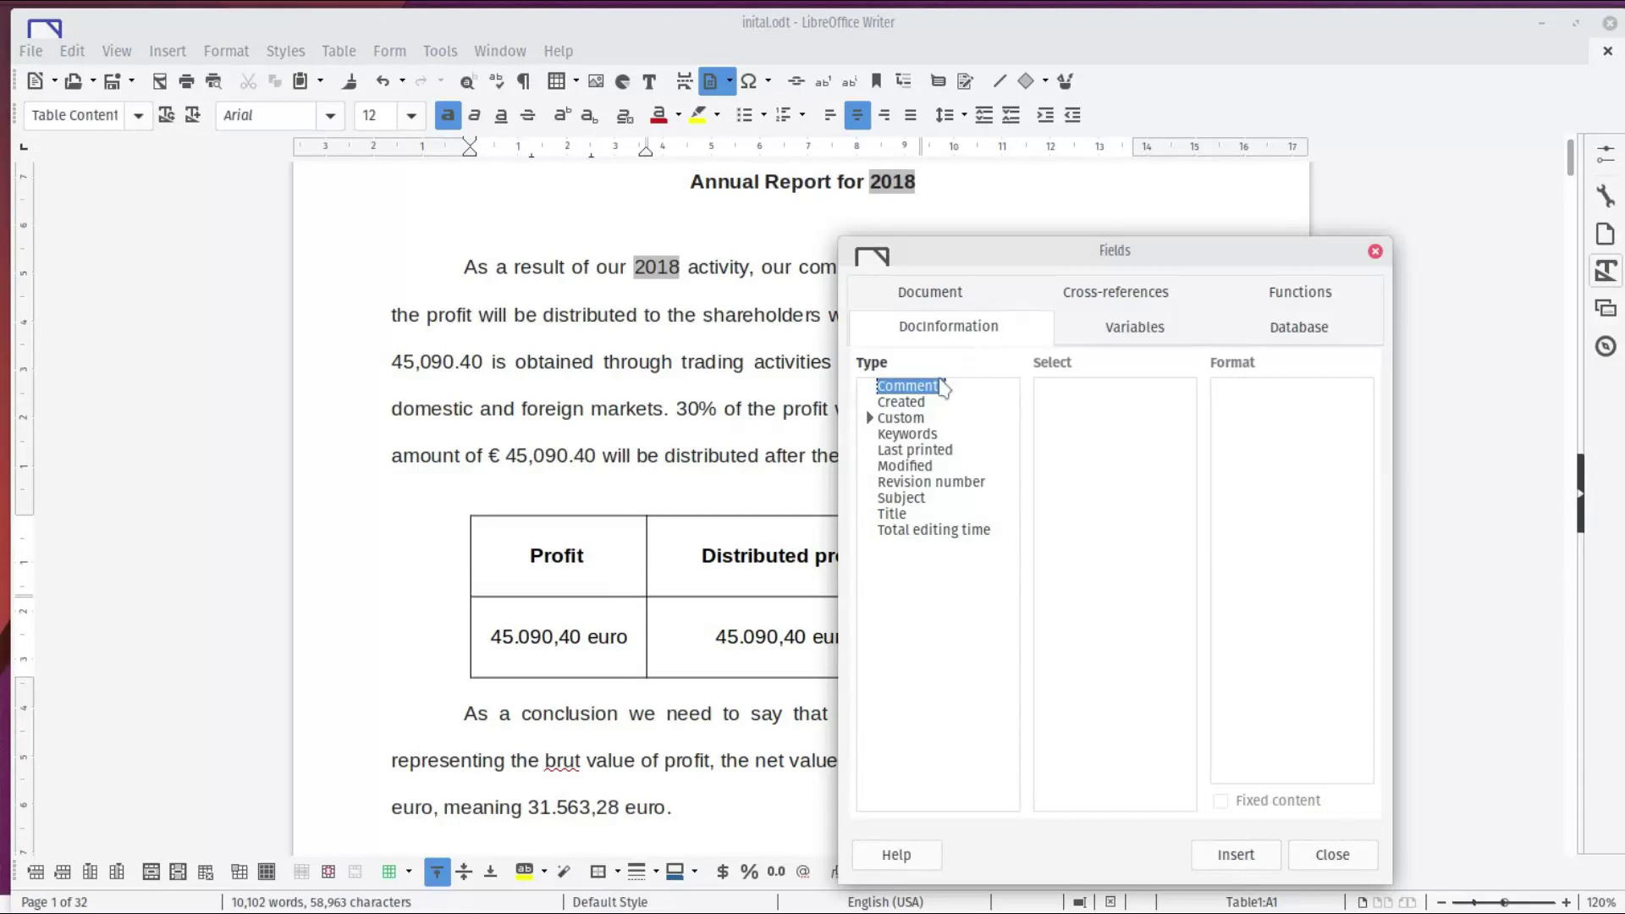
click(870, 418)
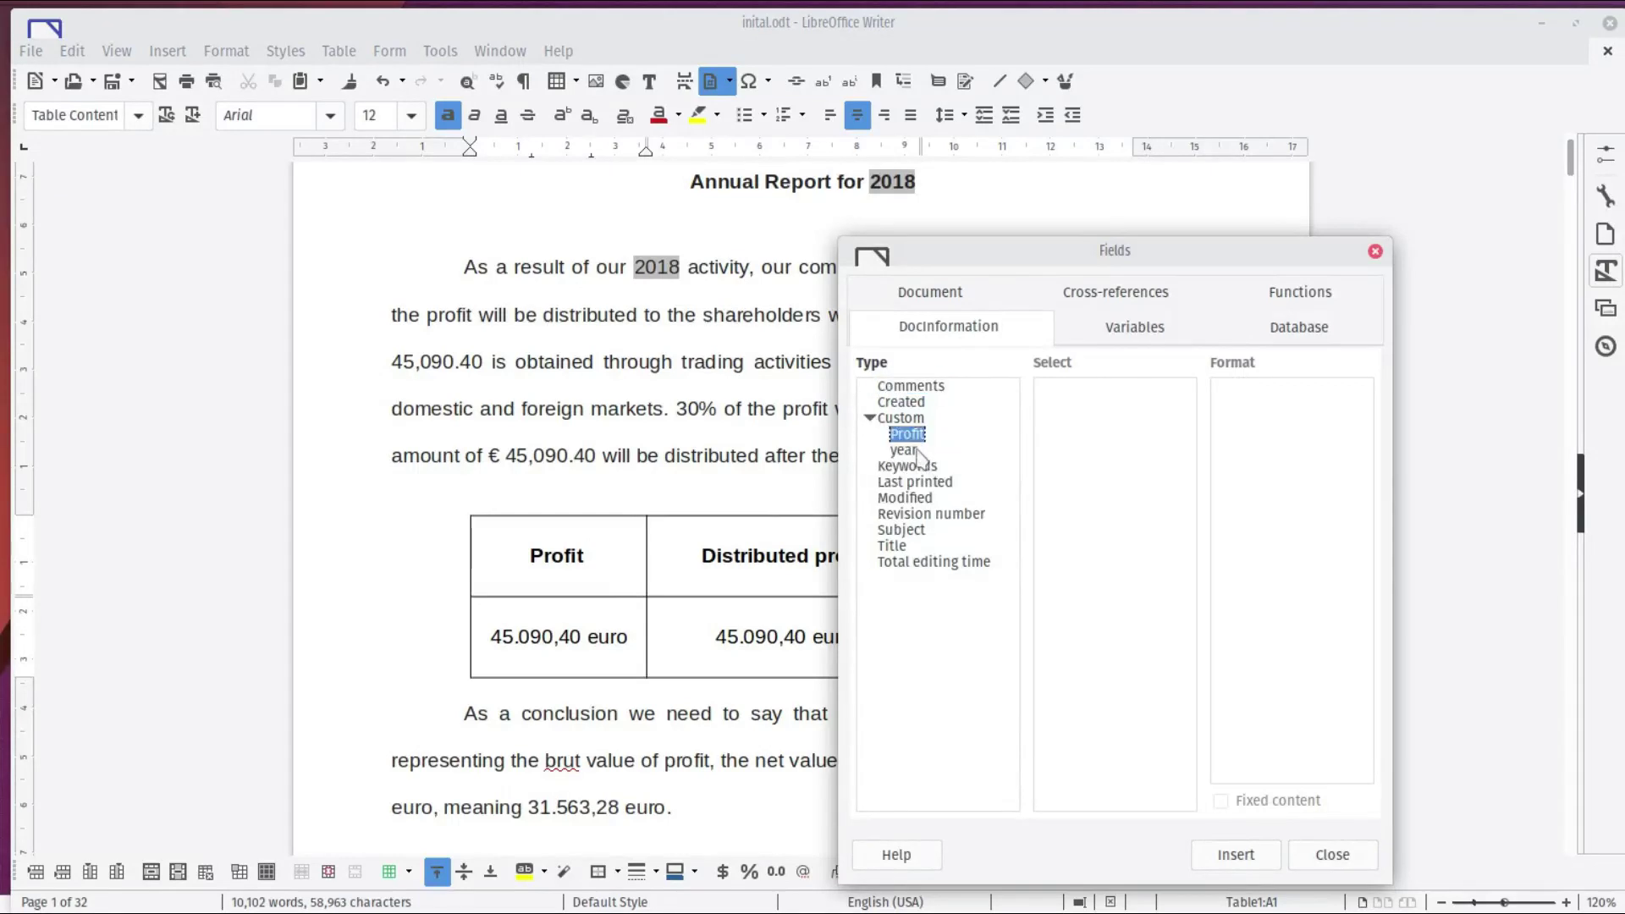
click(906, 451)
click(1259, 854)
click(1332, 854)
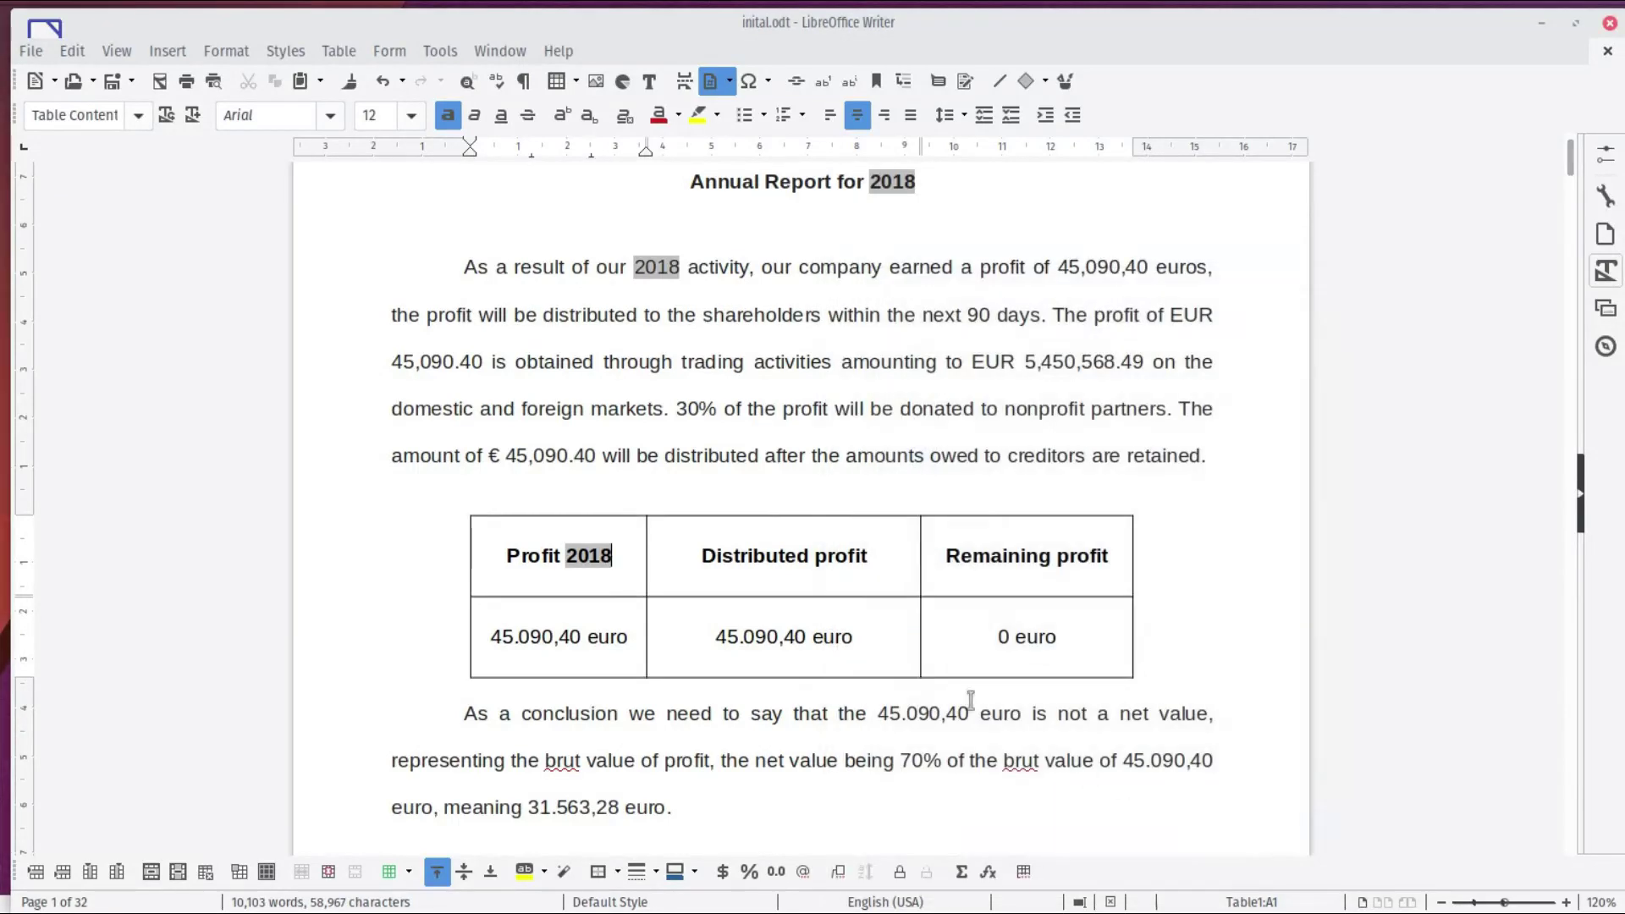
scroll(851, 336, up, 2)
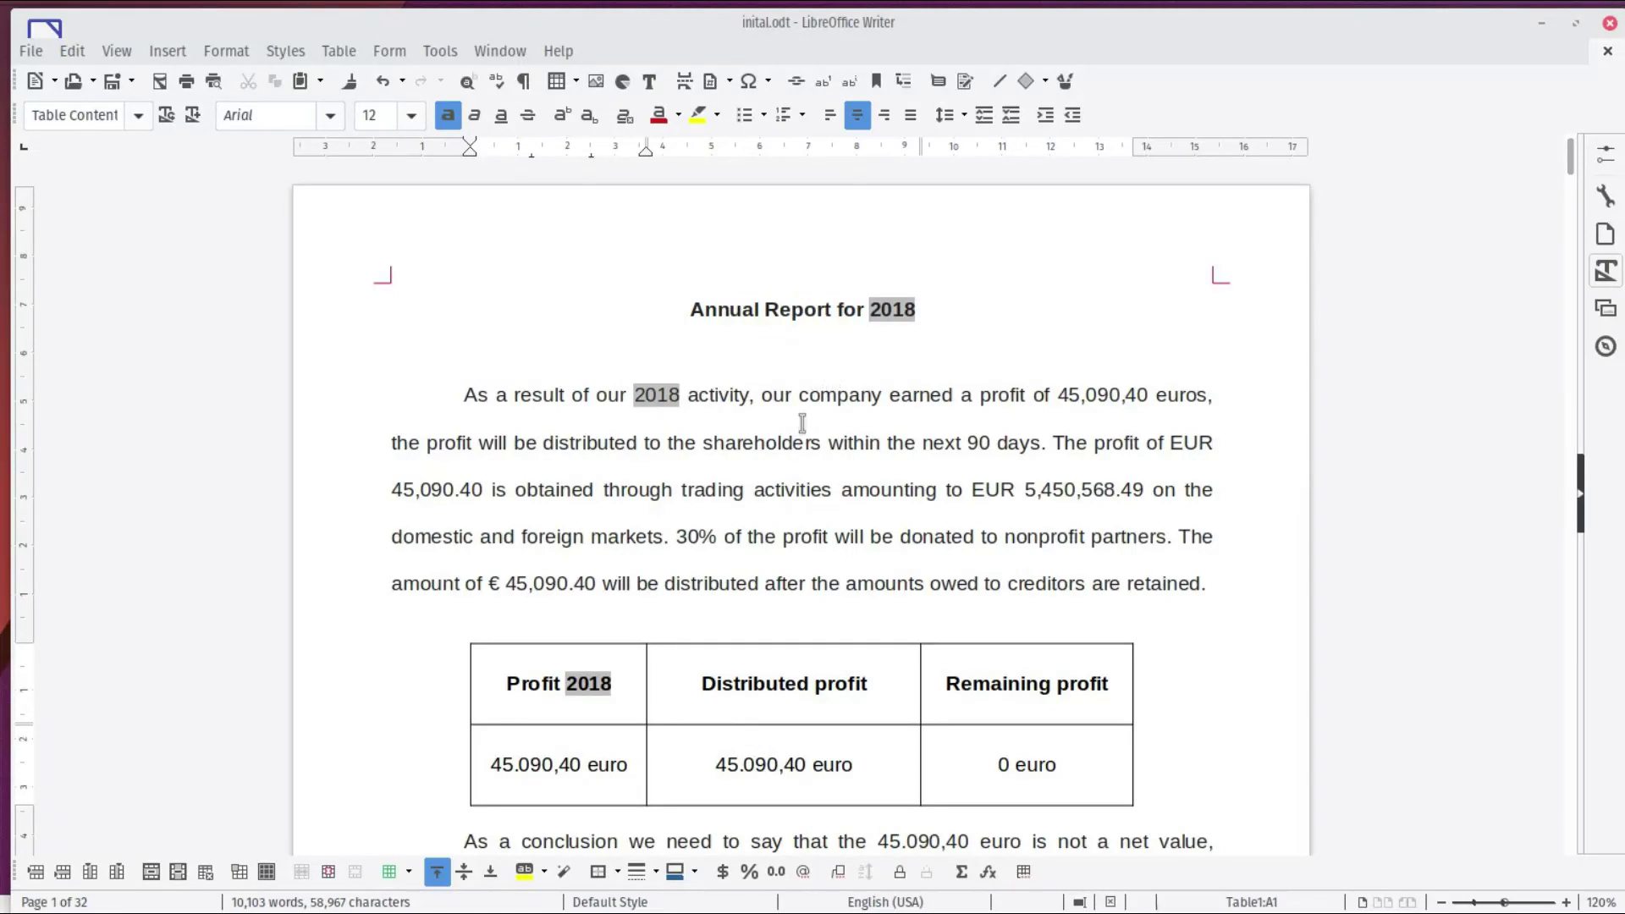
scroll(798, 496, down, 3)
scroll(805, 508, down, 2)
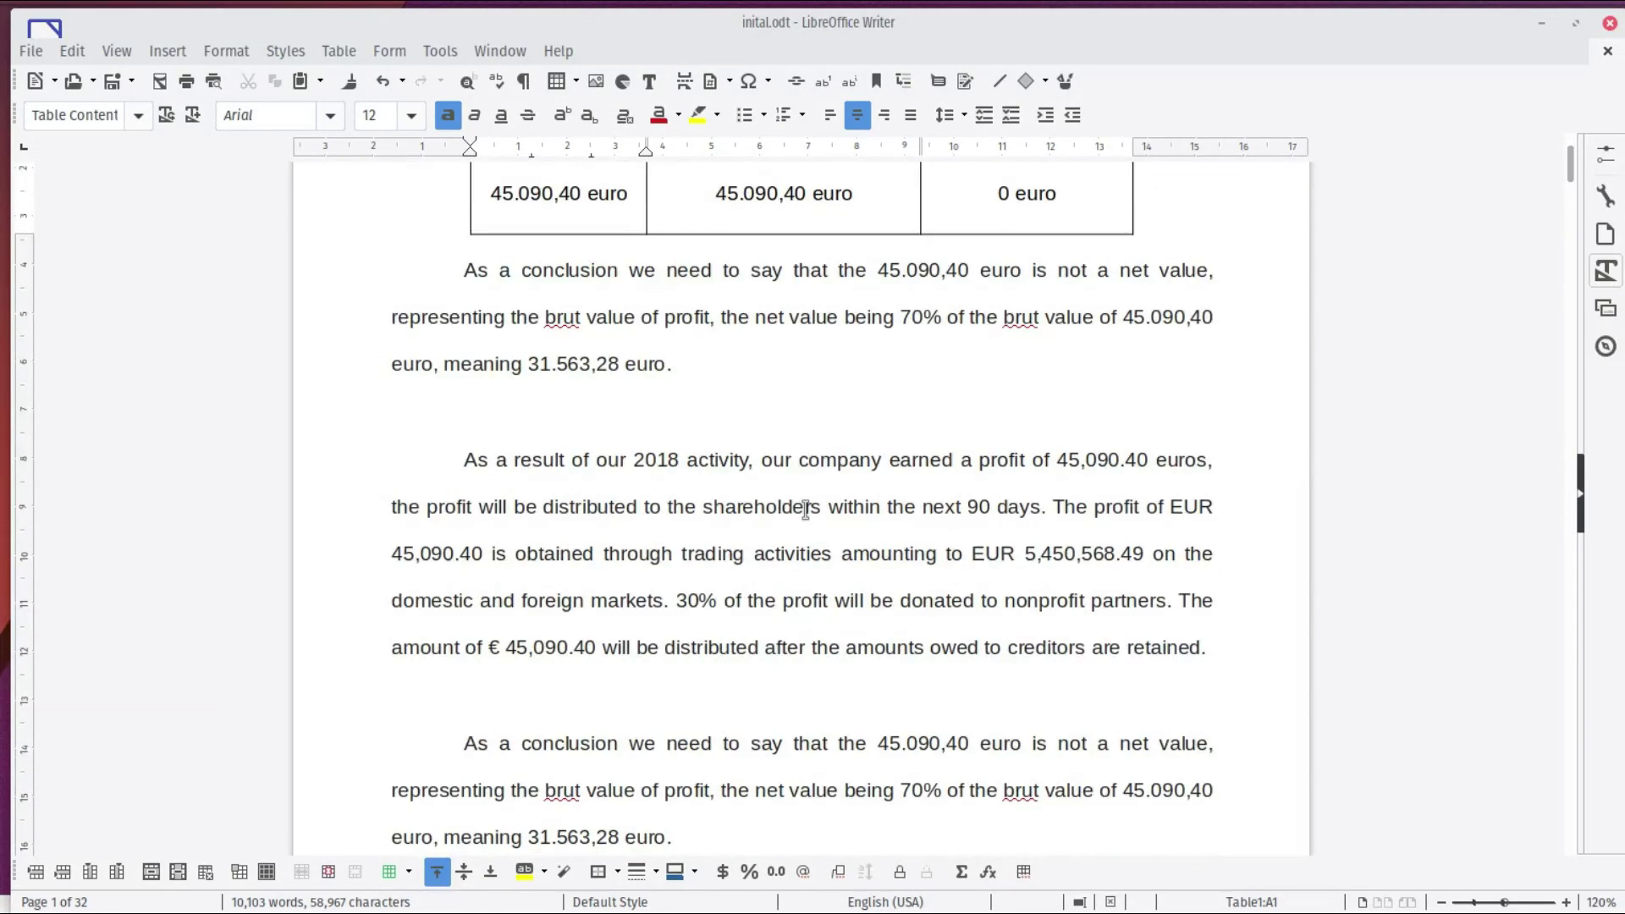
Step: Replace the 2018 after 'our' in the later repeated paragraph with the year field
click(685, 458)
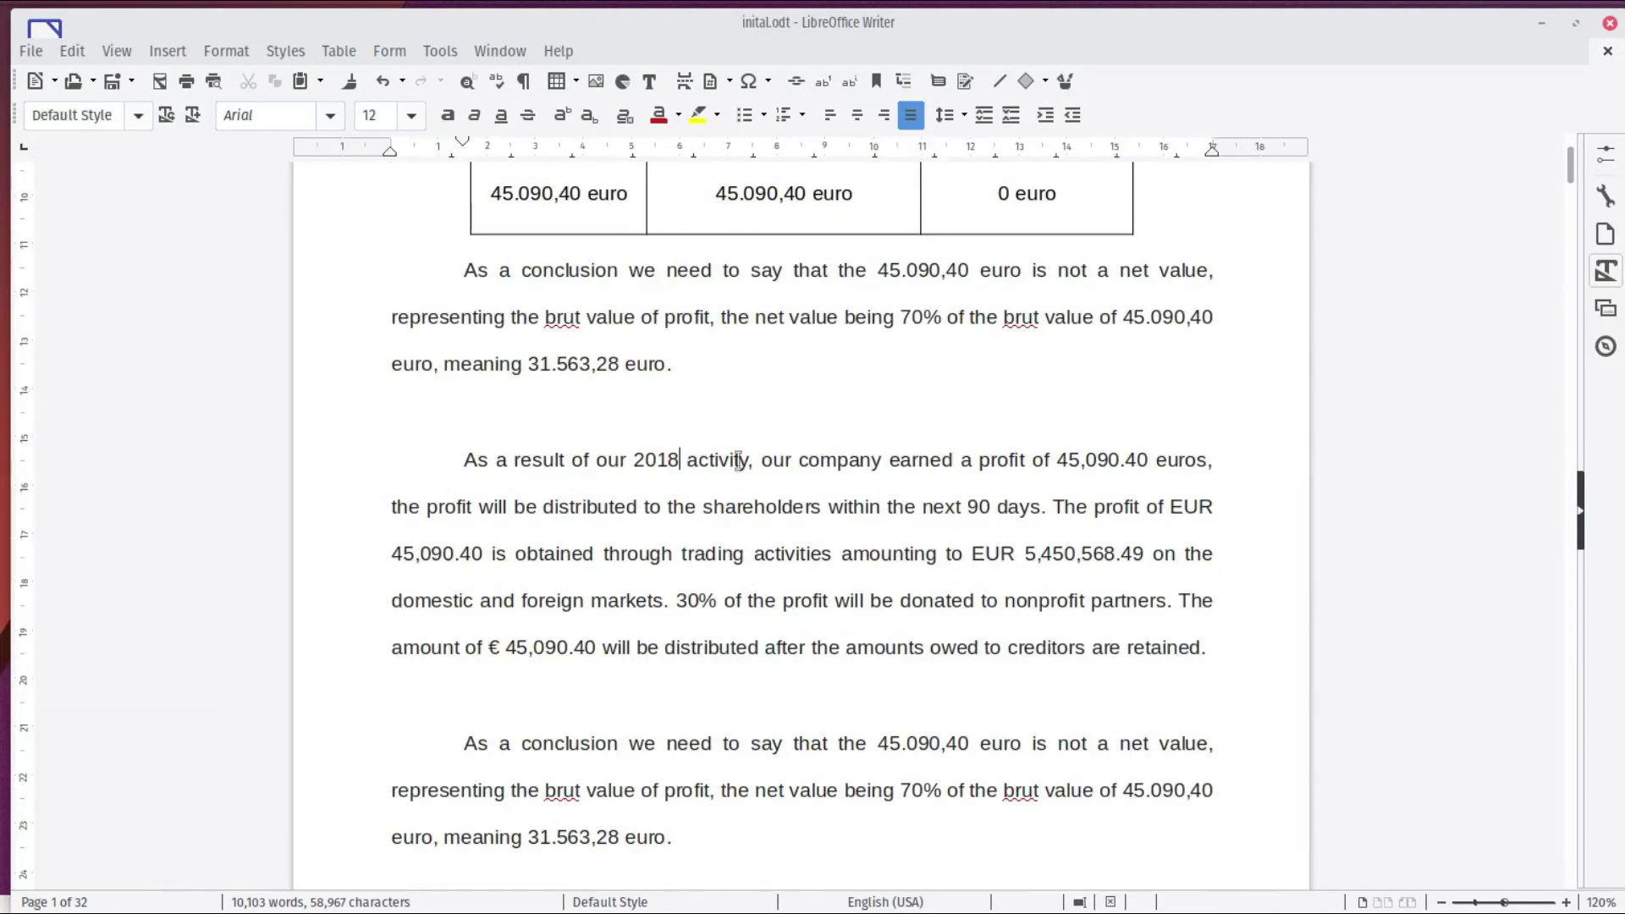
key(BackSpace)
key(BackSpace)
key(BackSpace)
key(BackSpace)
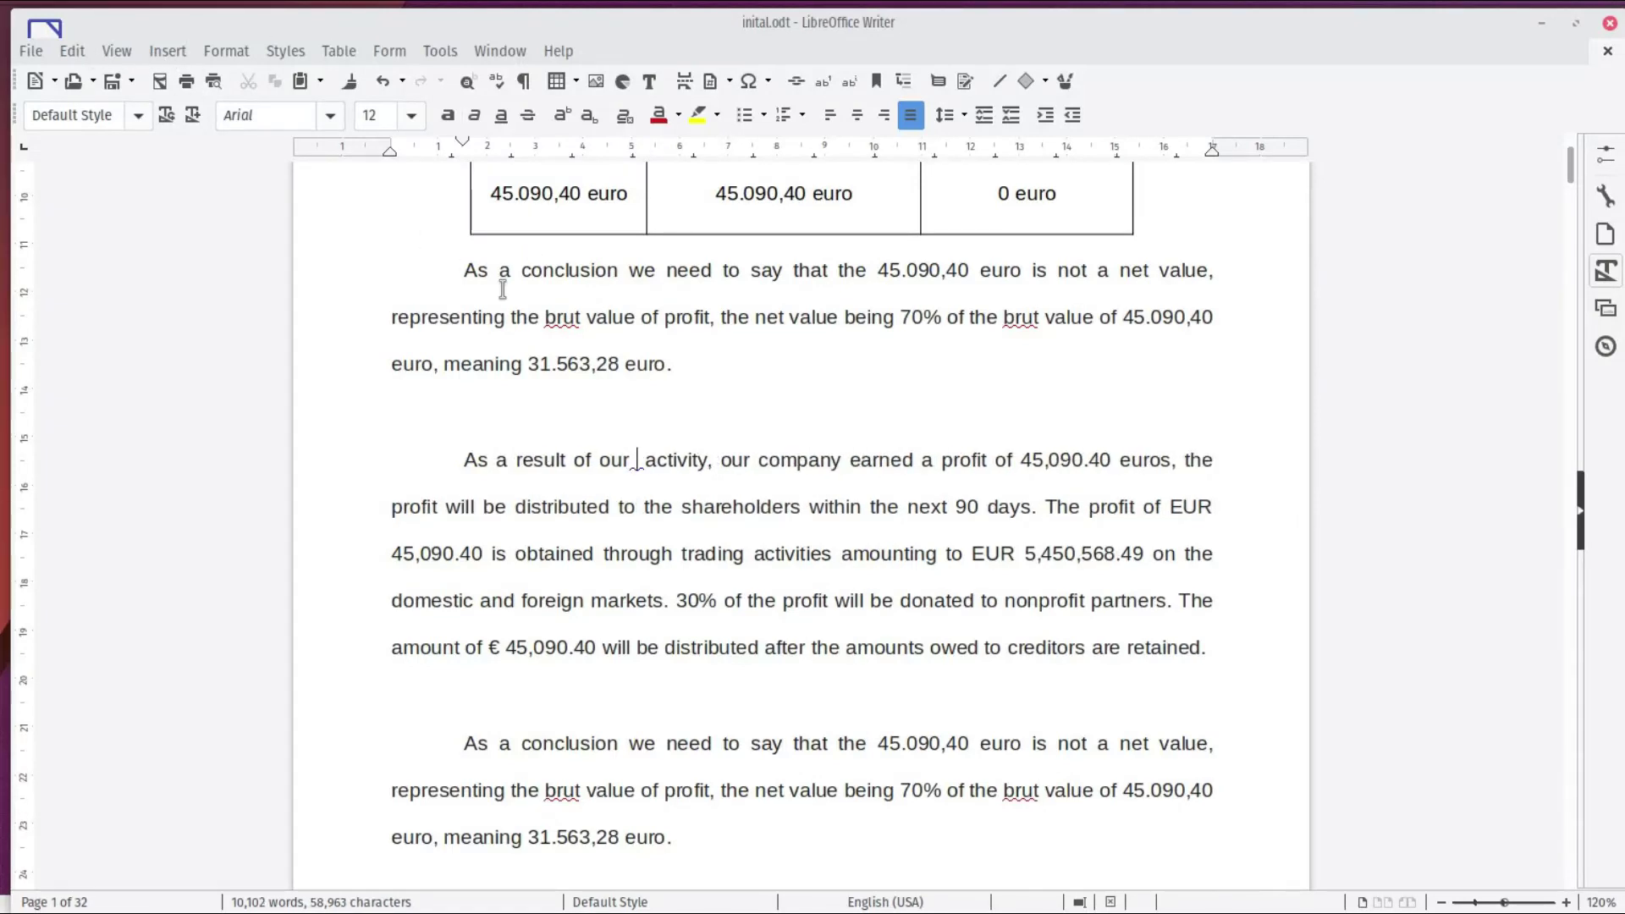
key(ctrl+F2)
click(869, 417)
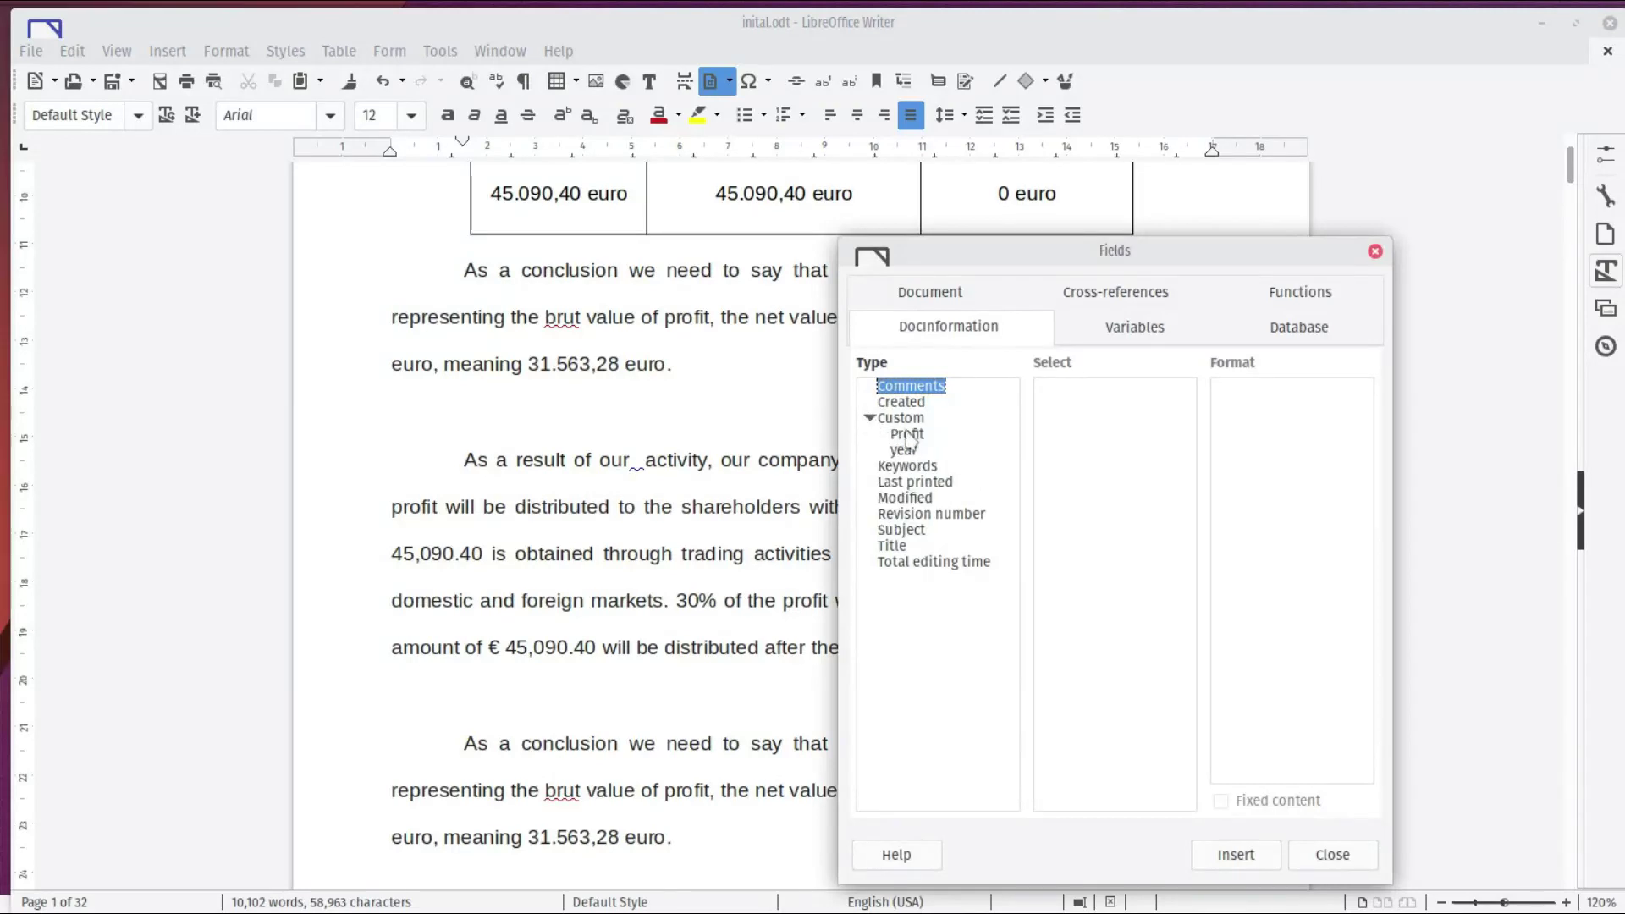
click(903, 450)
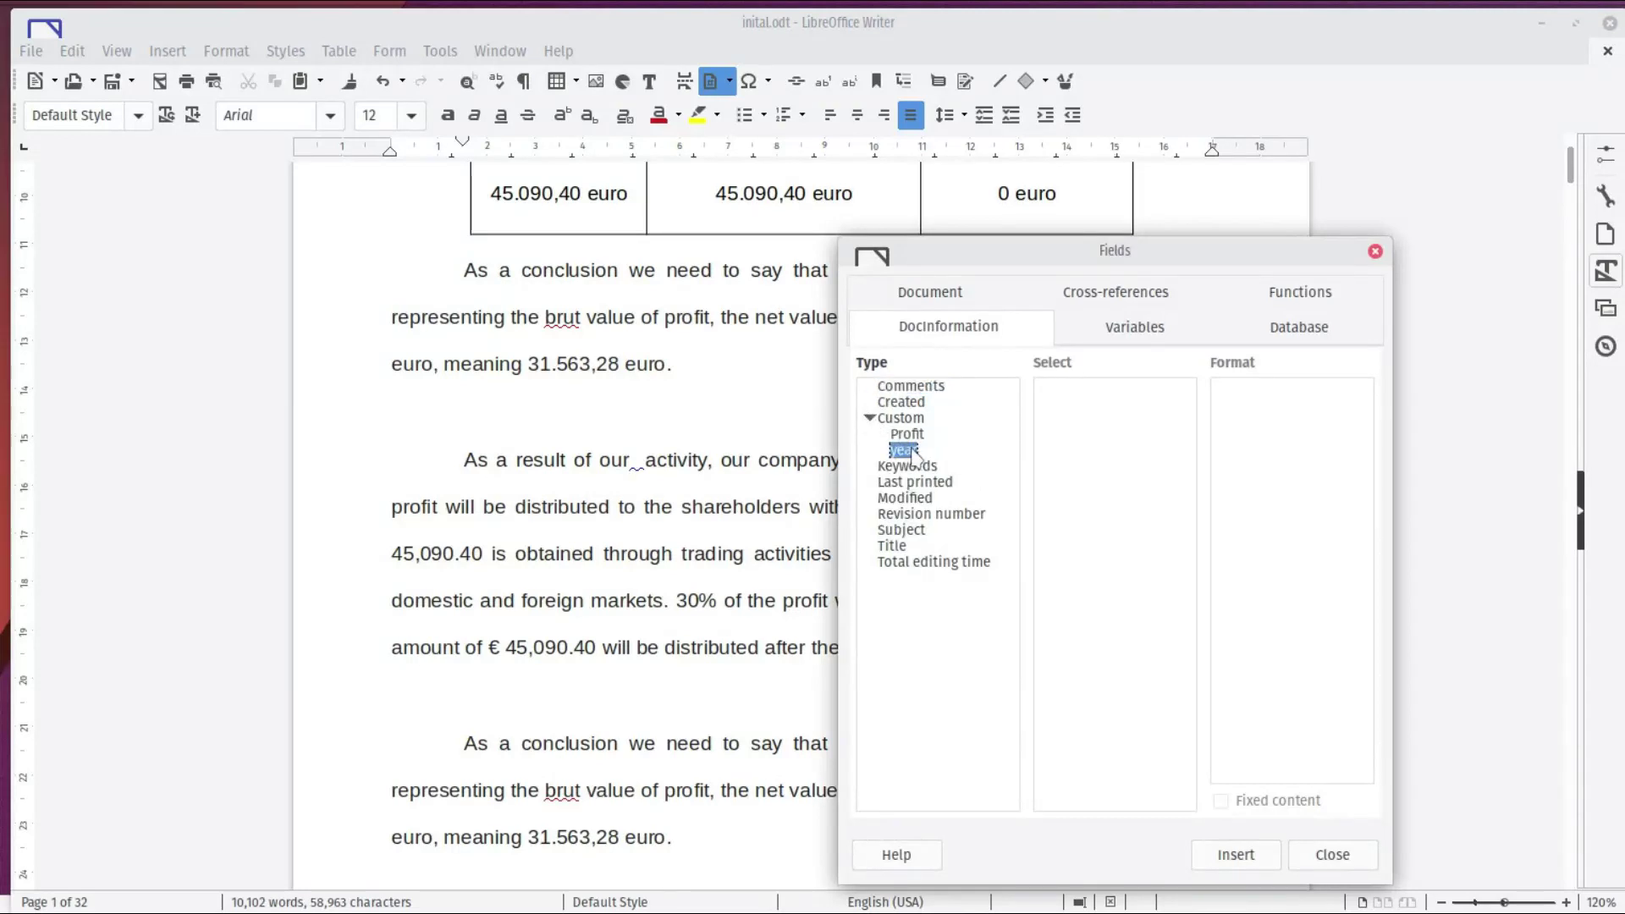
click(1249, 861)
click(1303, 860)
scroll(887, 524, up, 5)
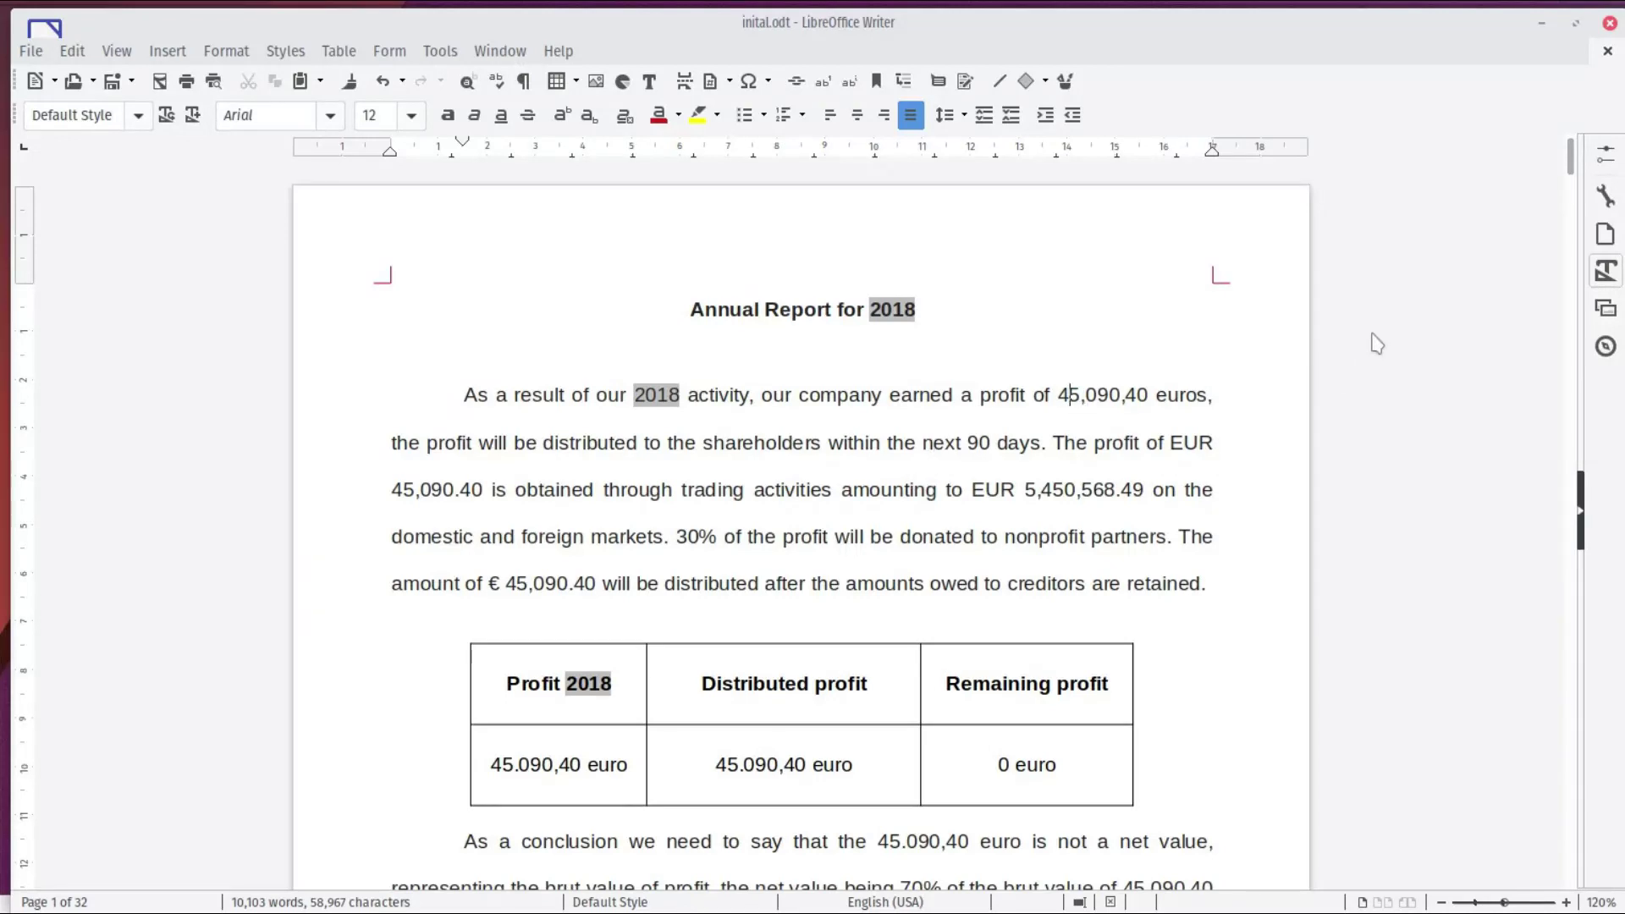
Step: Replace the typed amount after 'earned a profit of' with the custom Profit field
key(Delete)
key(Delete)
key(Delete)
key(Delete)
key(Delete)
key(Delete)
key(Delete)
key(Delete)
key(Delete)
key(Delete)
key(Delete)
key(Delete)
key(Delete)
key(Delete)
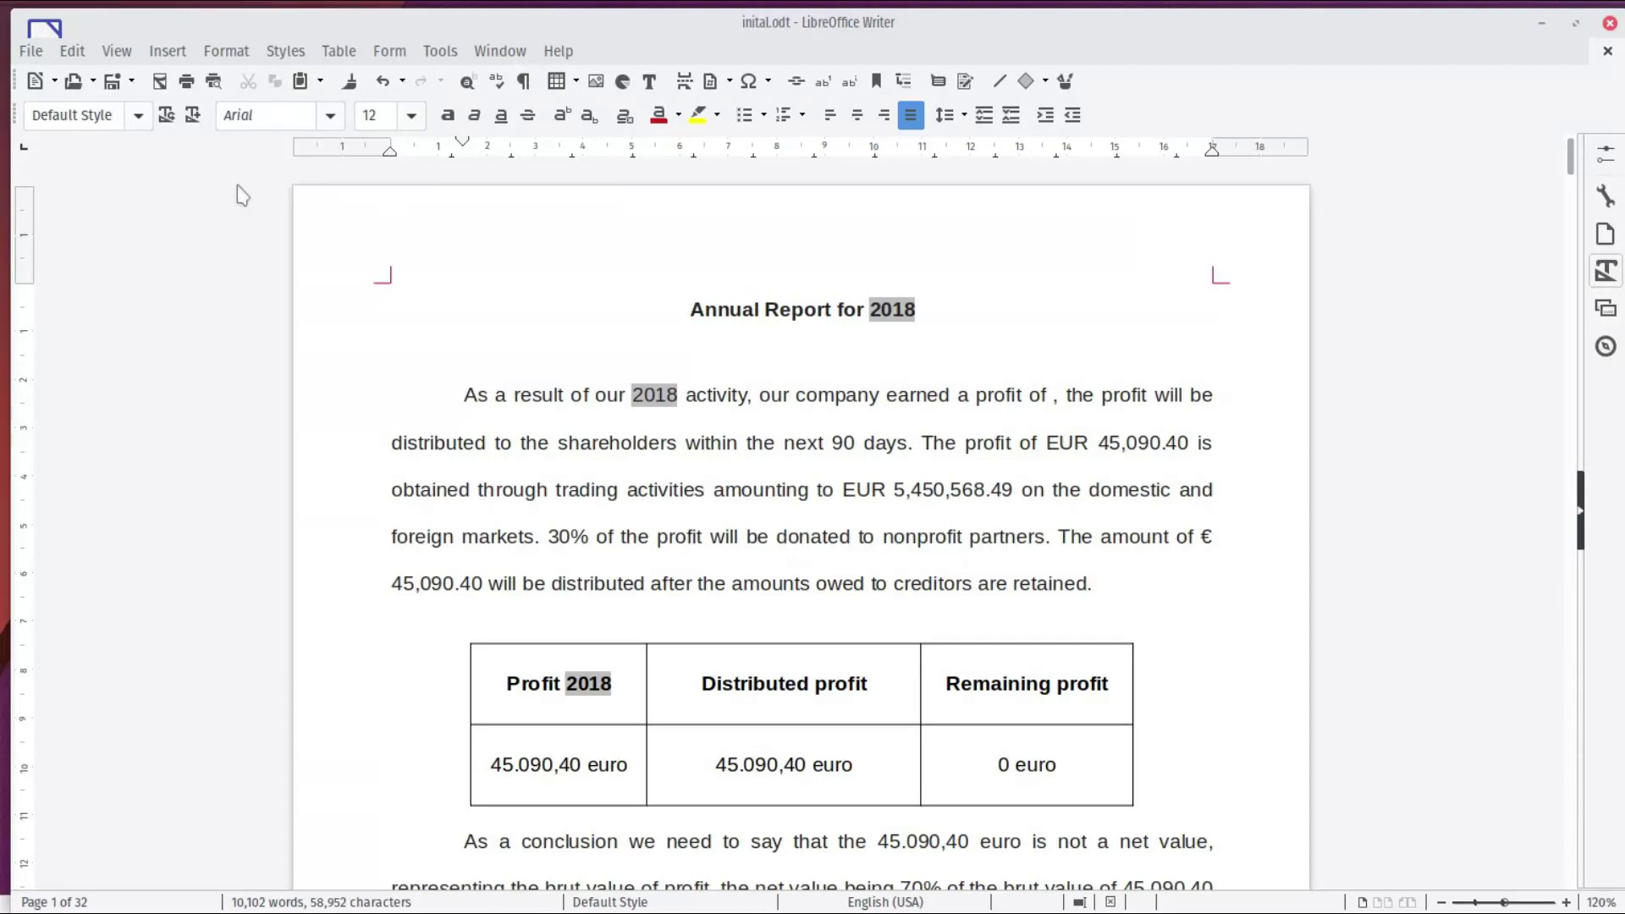
click(167, 52)
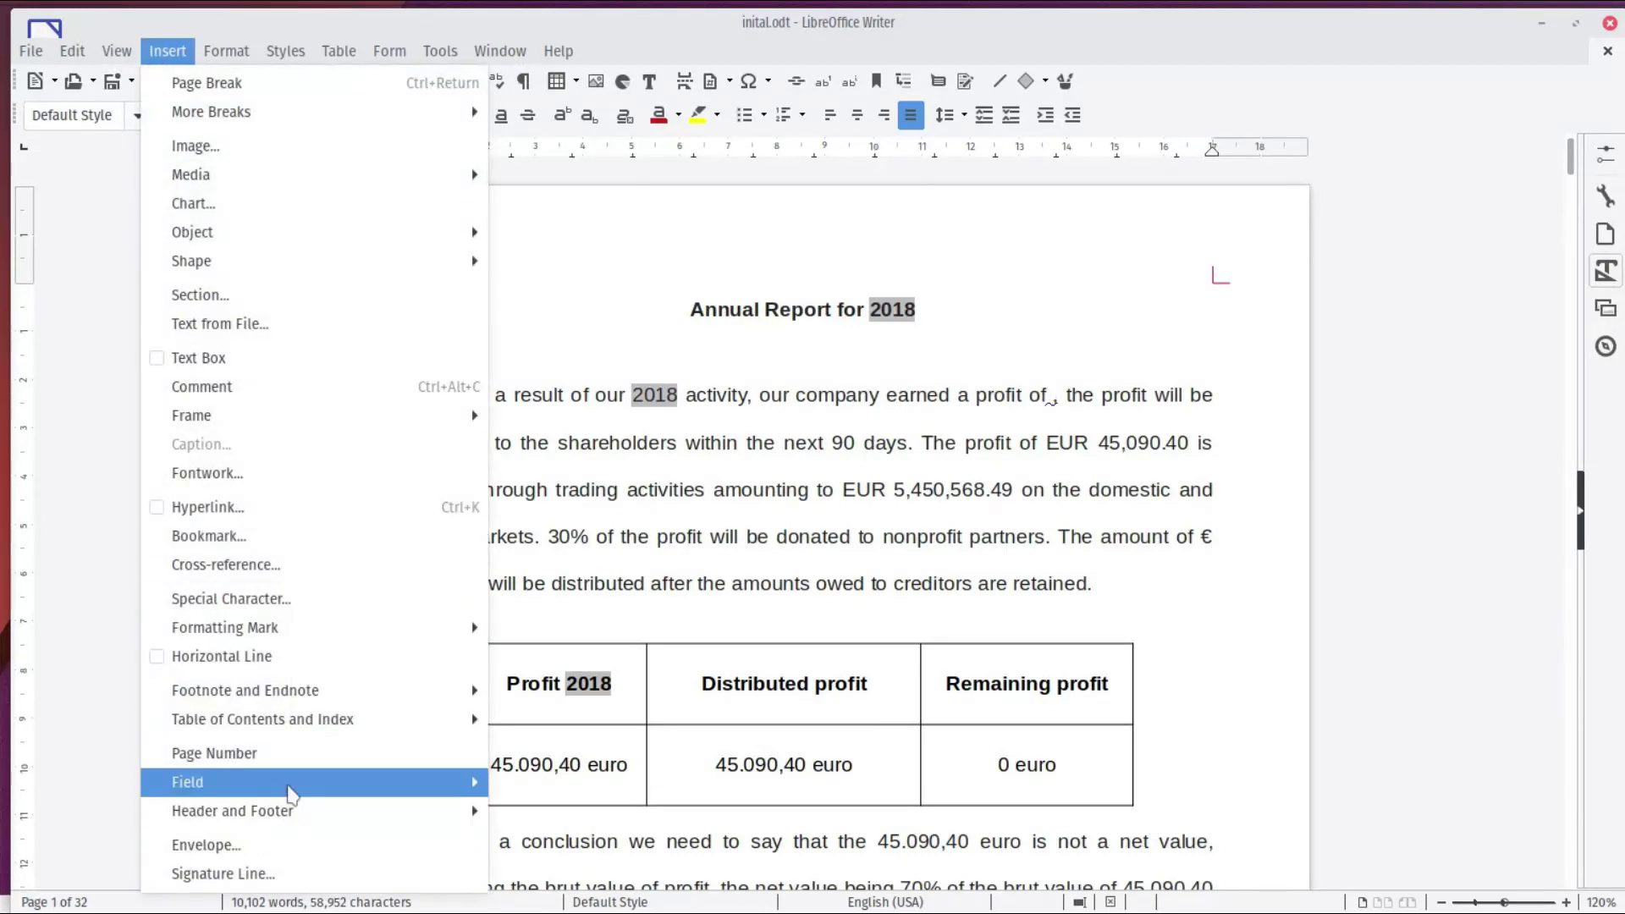
key(Escape)
key(Escape)
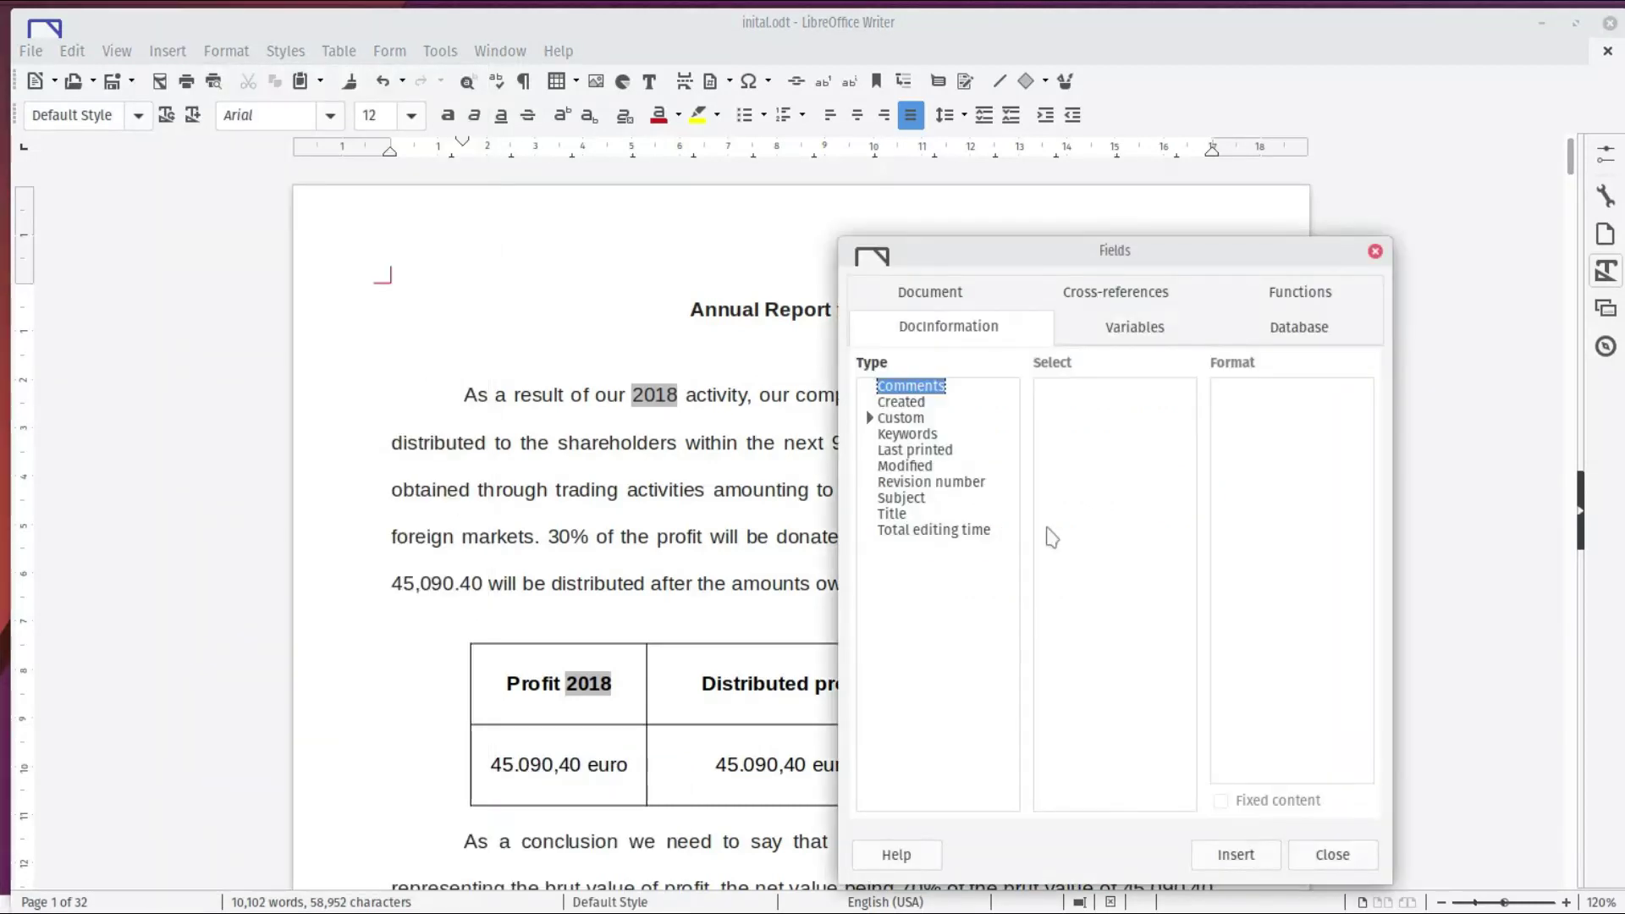
click(872, 418)
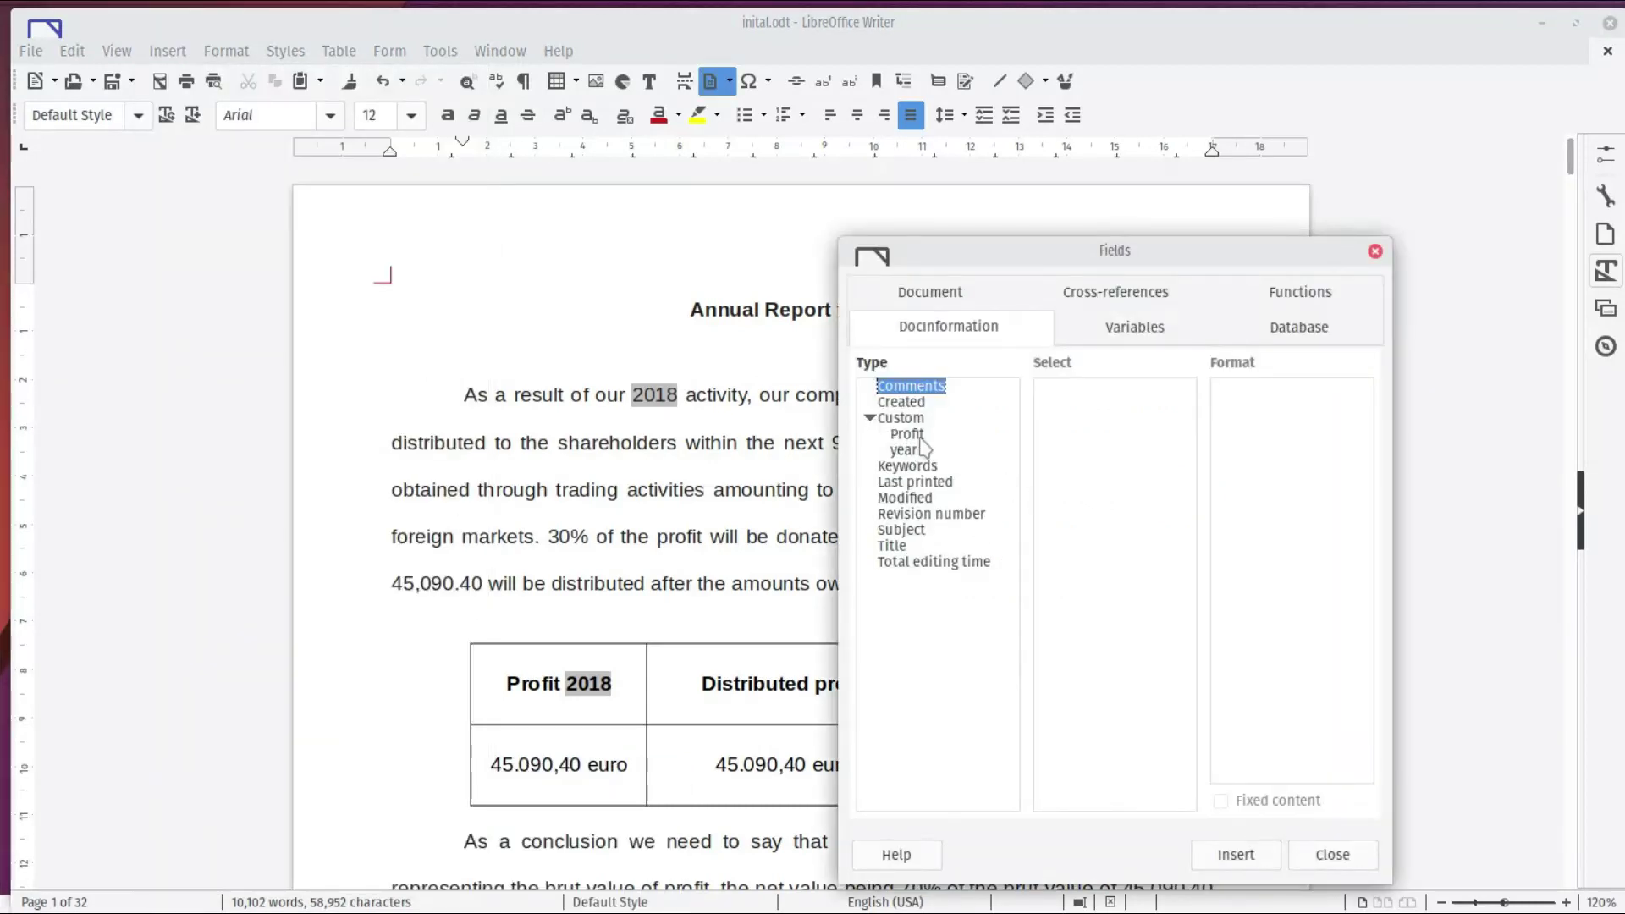
click(907, 434)
click(1237, 855)
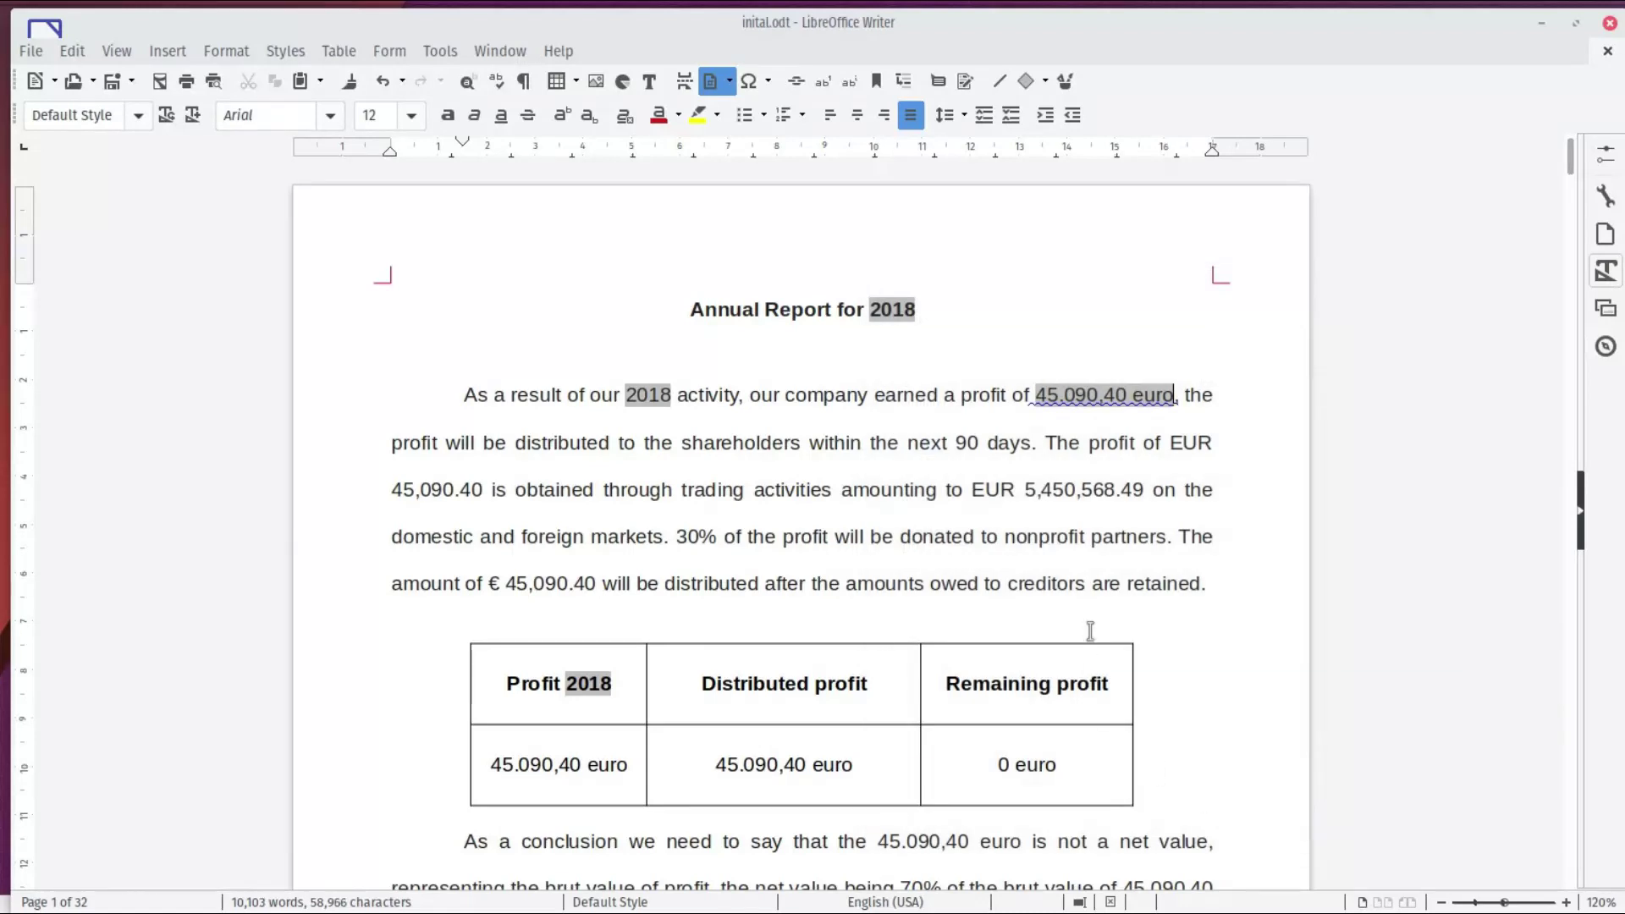
click(1115, 443)
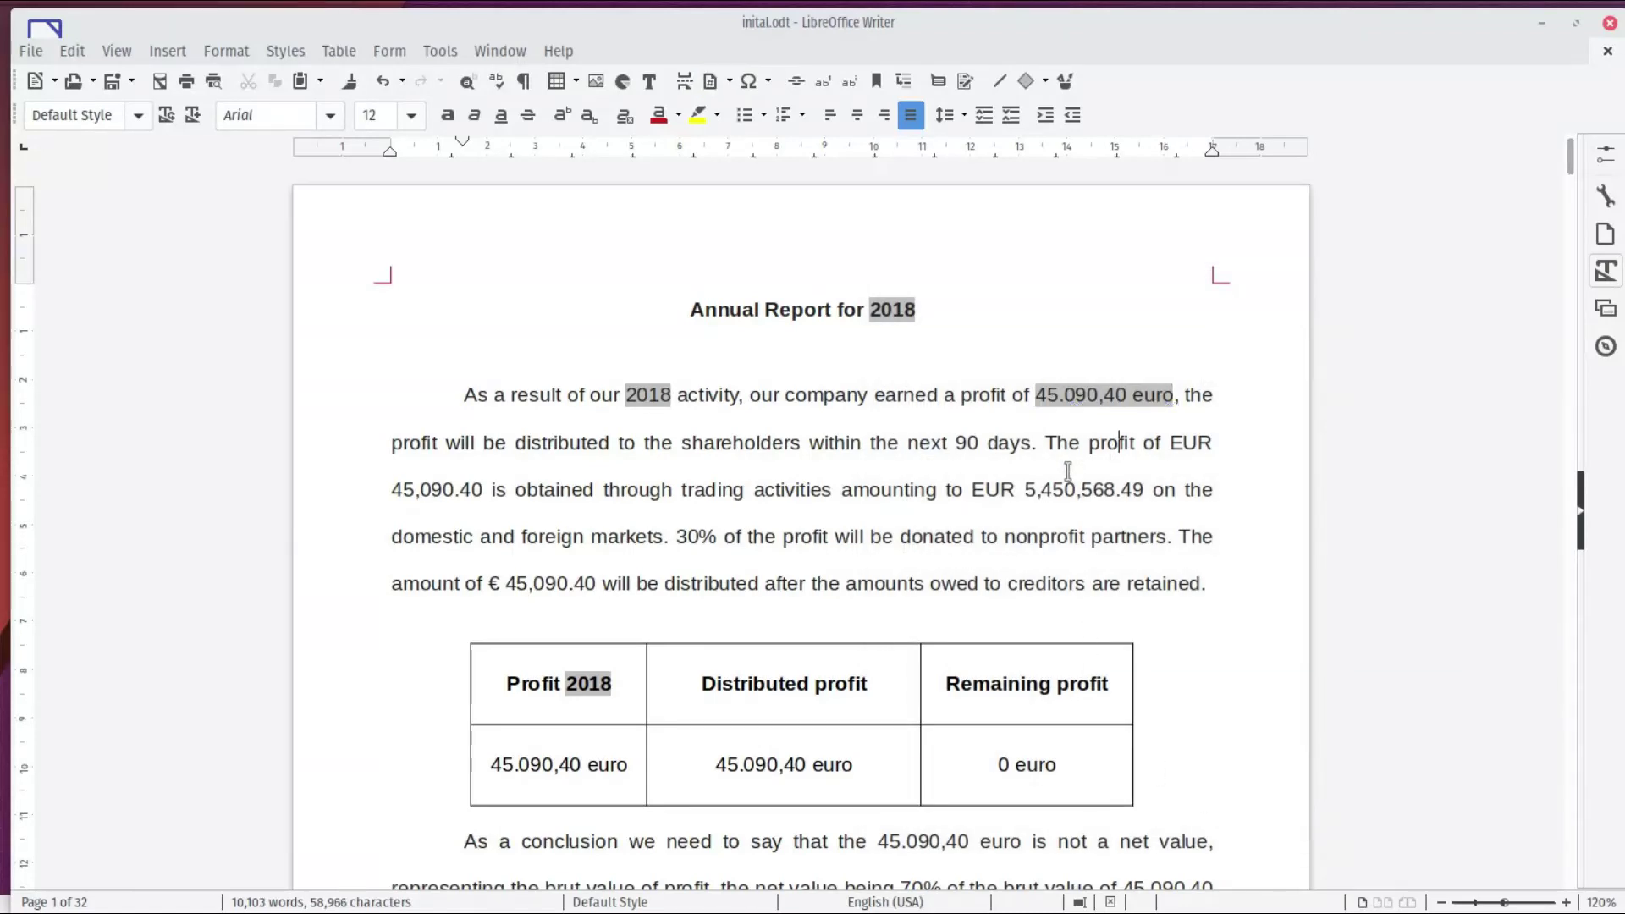
click(482, 490)
Step: Open and close Find & Replace, then delete the comma before 40 on line three
key(ctrl+h)
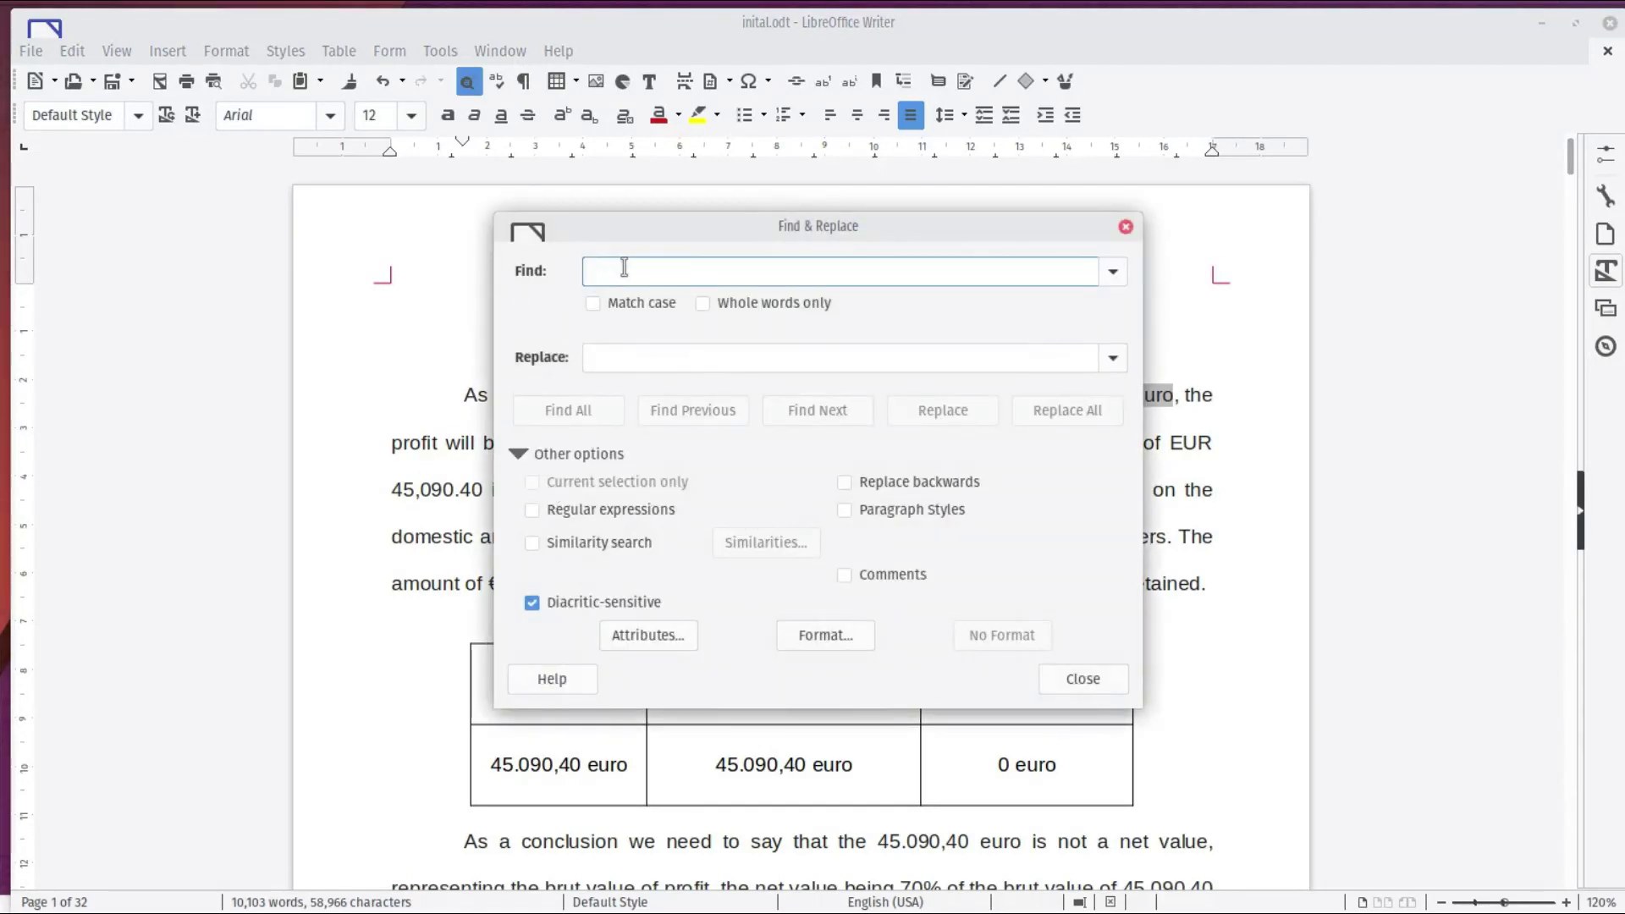
text(2018)
key(Tab)
click(1083, 678)
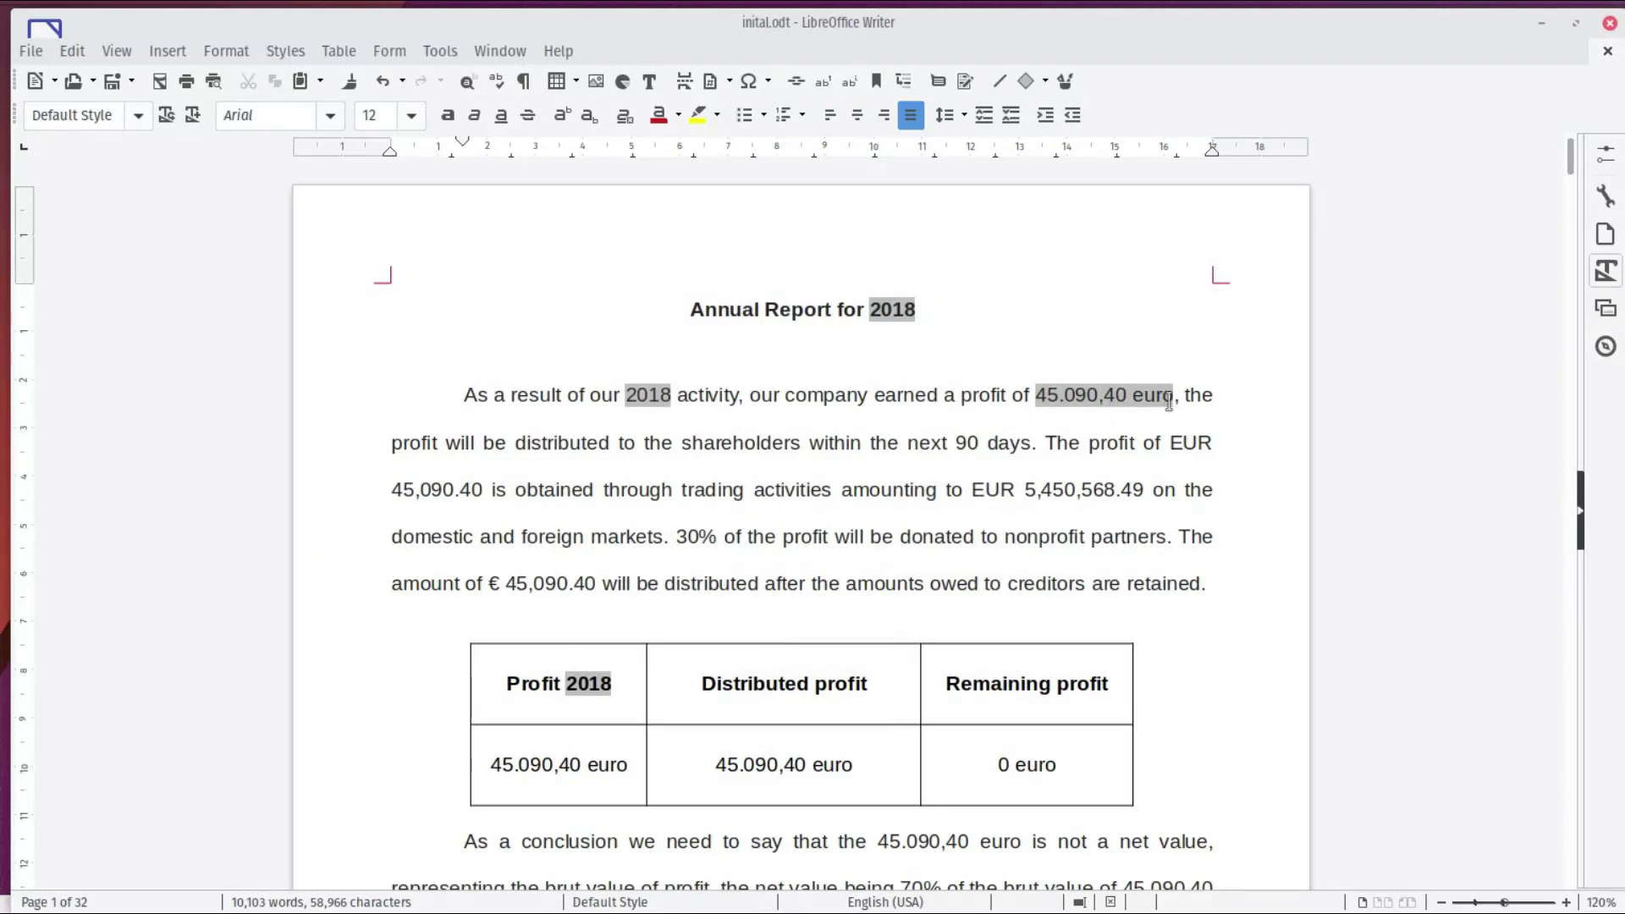
key(BackSpace)
text(.)
scroll(1072, 683, down, 1)
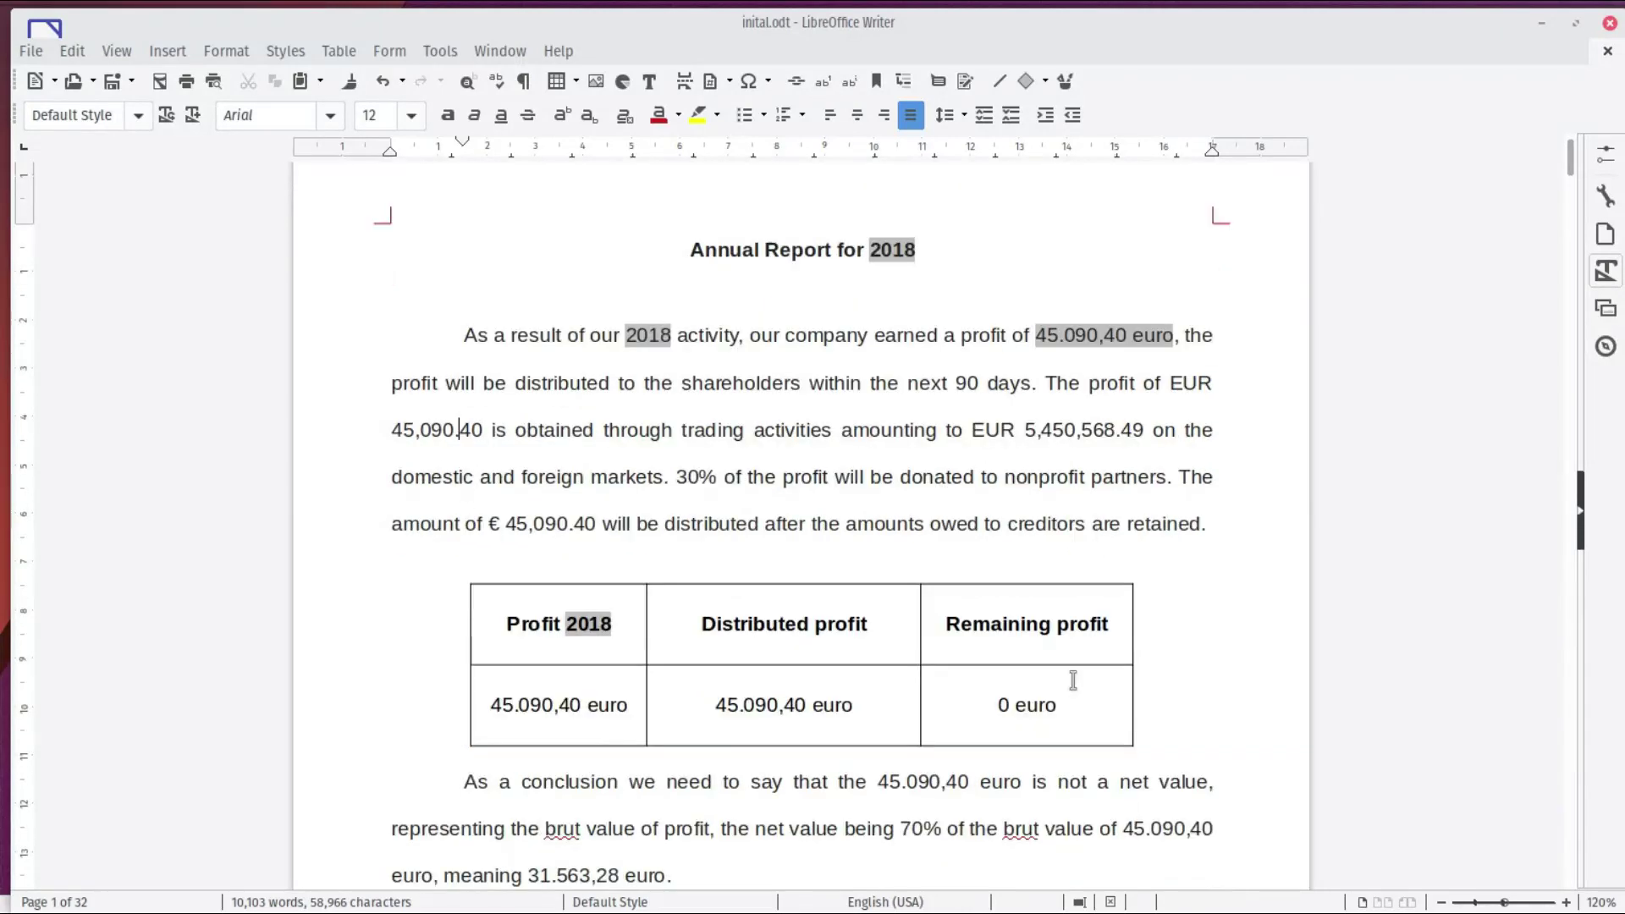
scroll(1023, 781, down, 3)
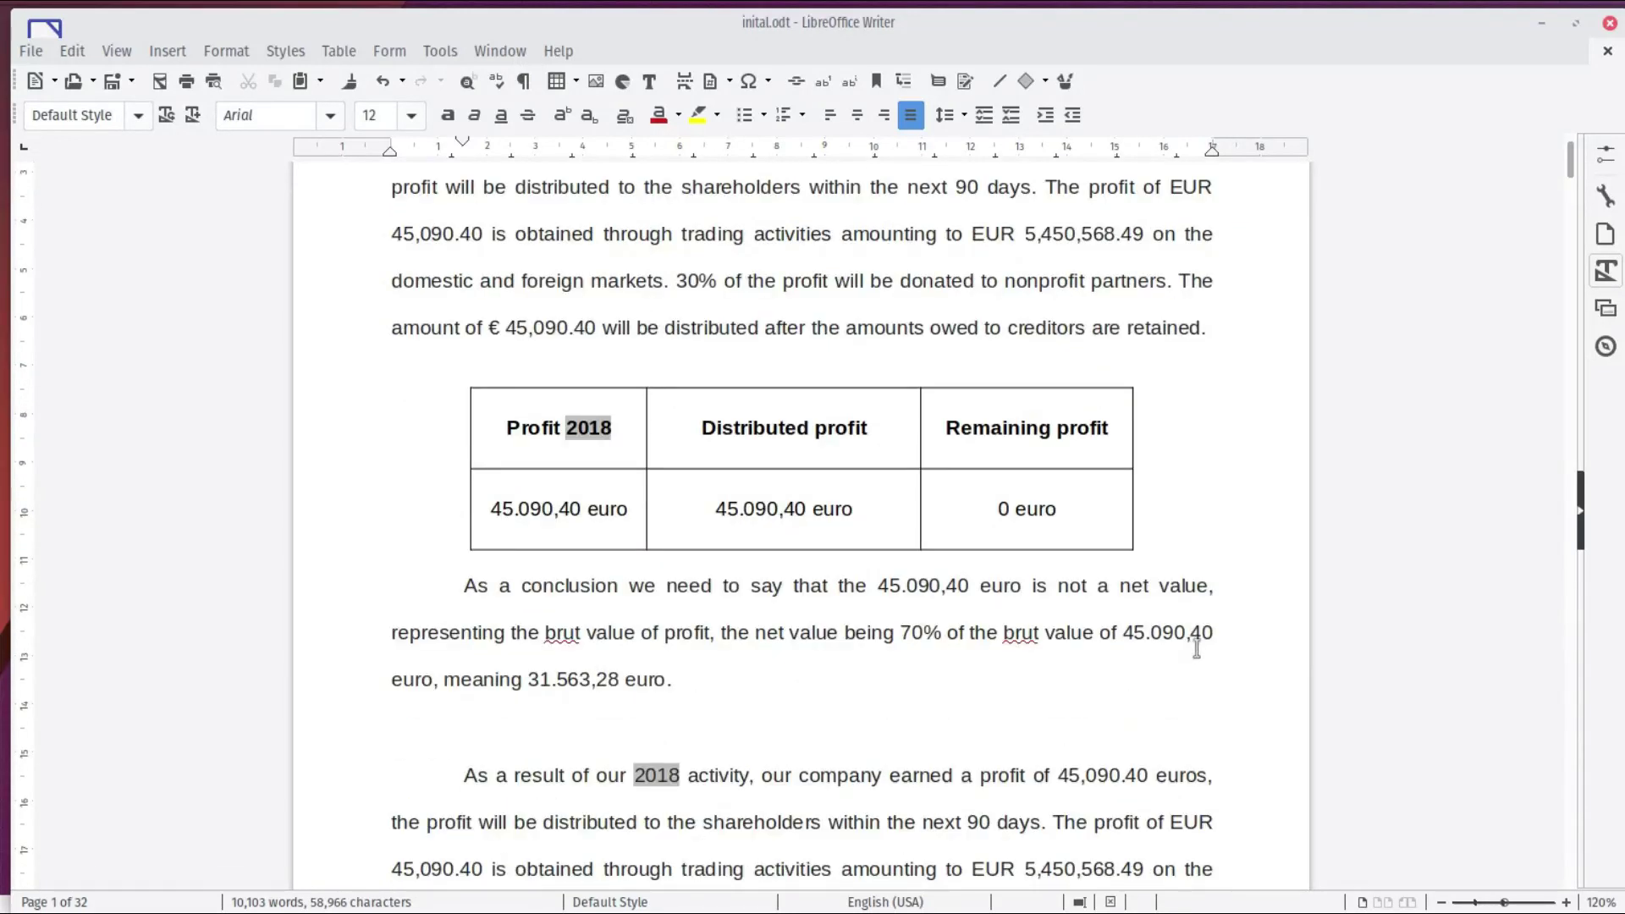
scroll(470, 698, down, 1)
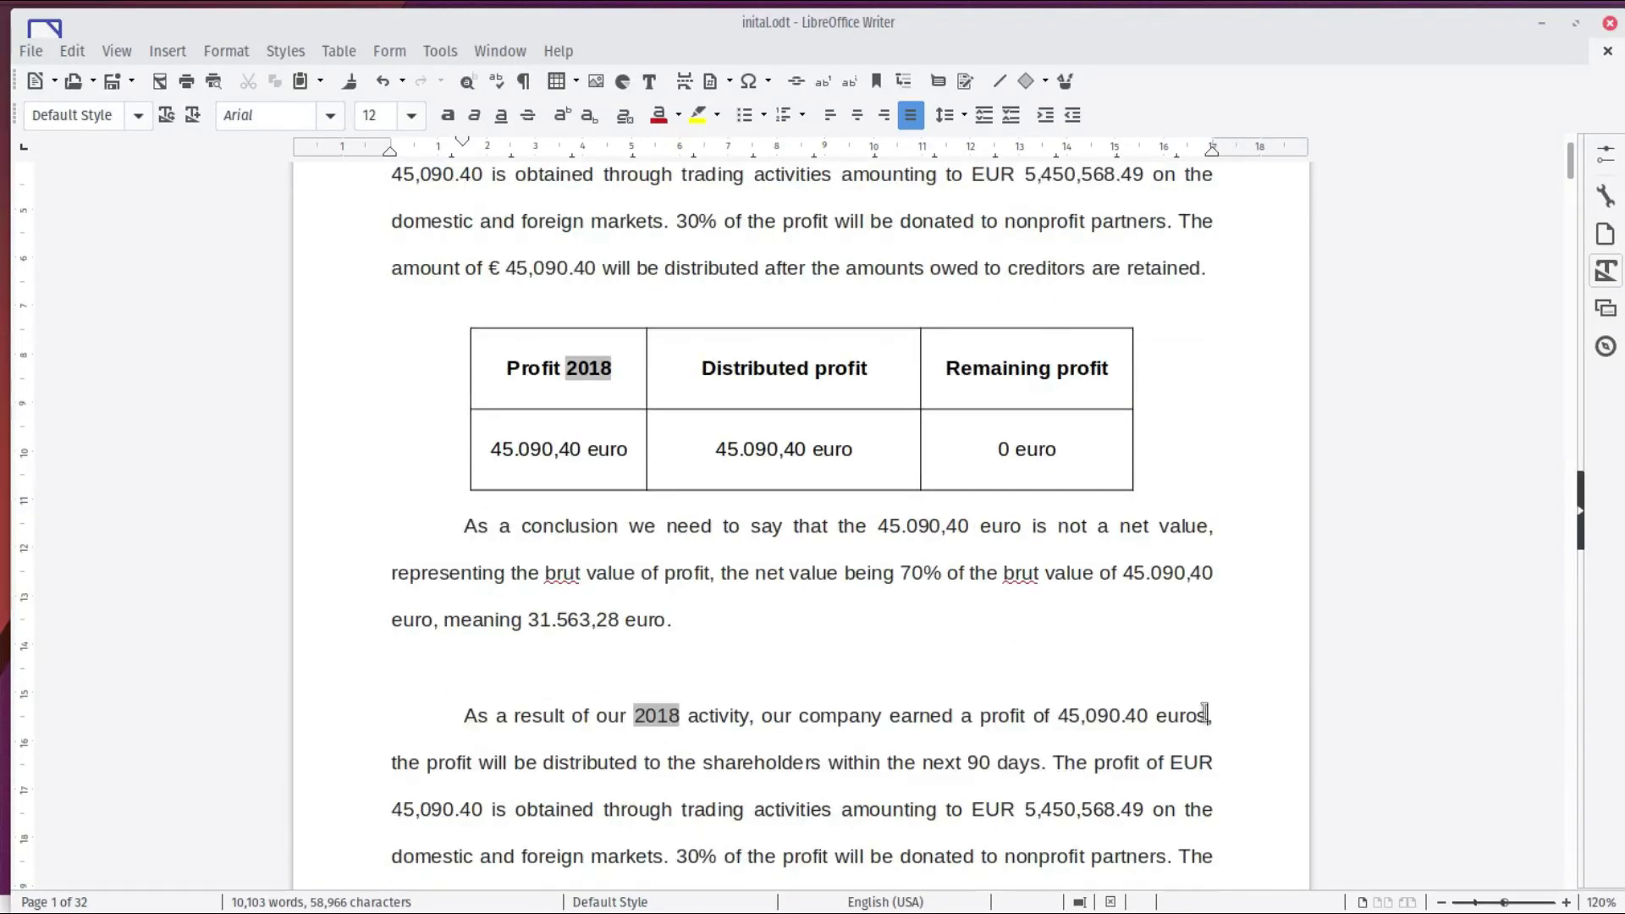
scroll(1171, 727, up, 4)
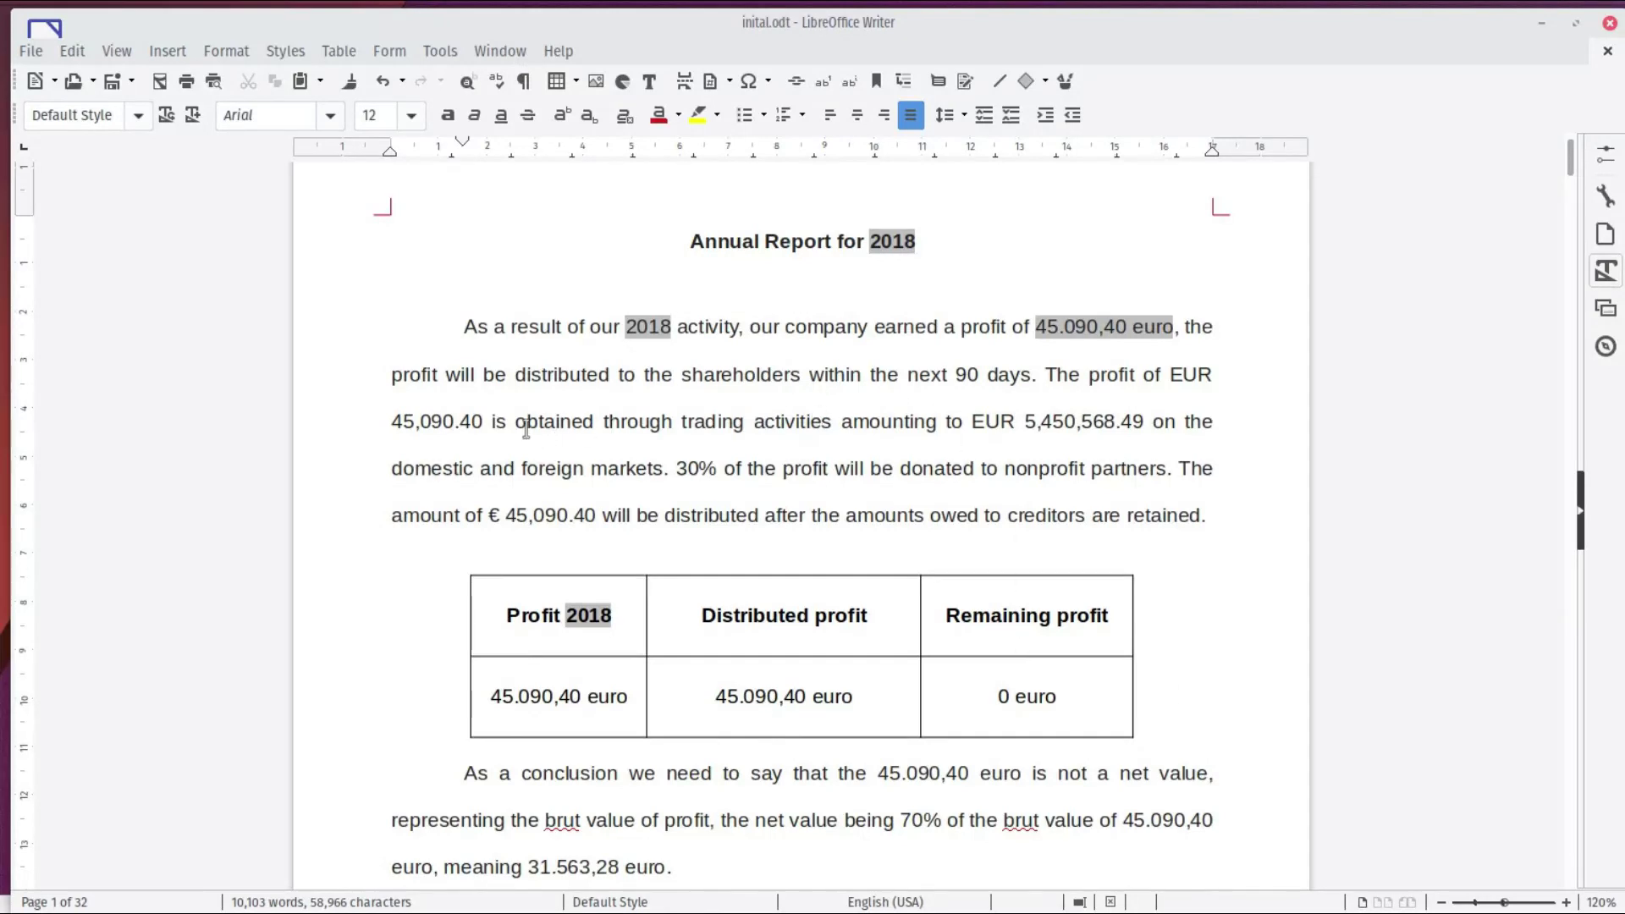
Step: Replace 'EUR 45,090.40' in the second sentence with the custom Profit field
click(485, 422)
key(BackSpace)
key(BackSpace)
key(BackSpace)
key(BackSpace)
key(BackSpace)
key(BackSpace)
key(BackSpace)
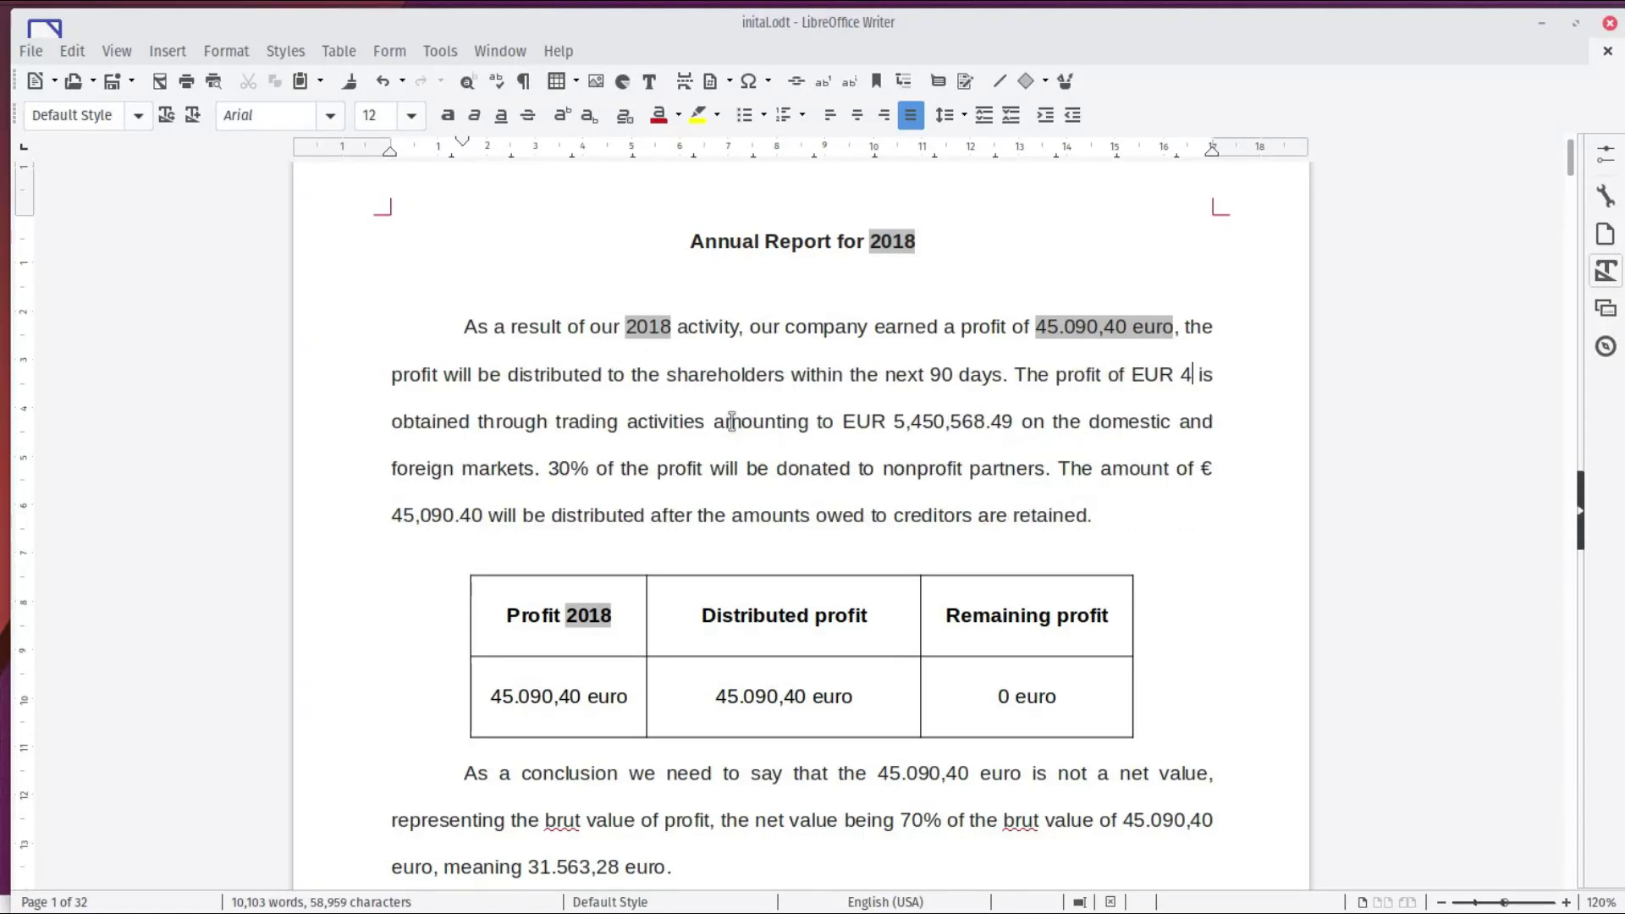
key(BackSpace)
key(BackSpace)
key(BackSpace)
key(BackSpace)
key(BackSpace)
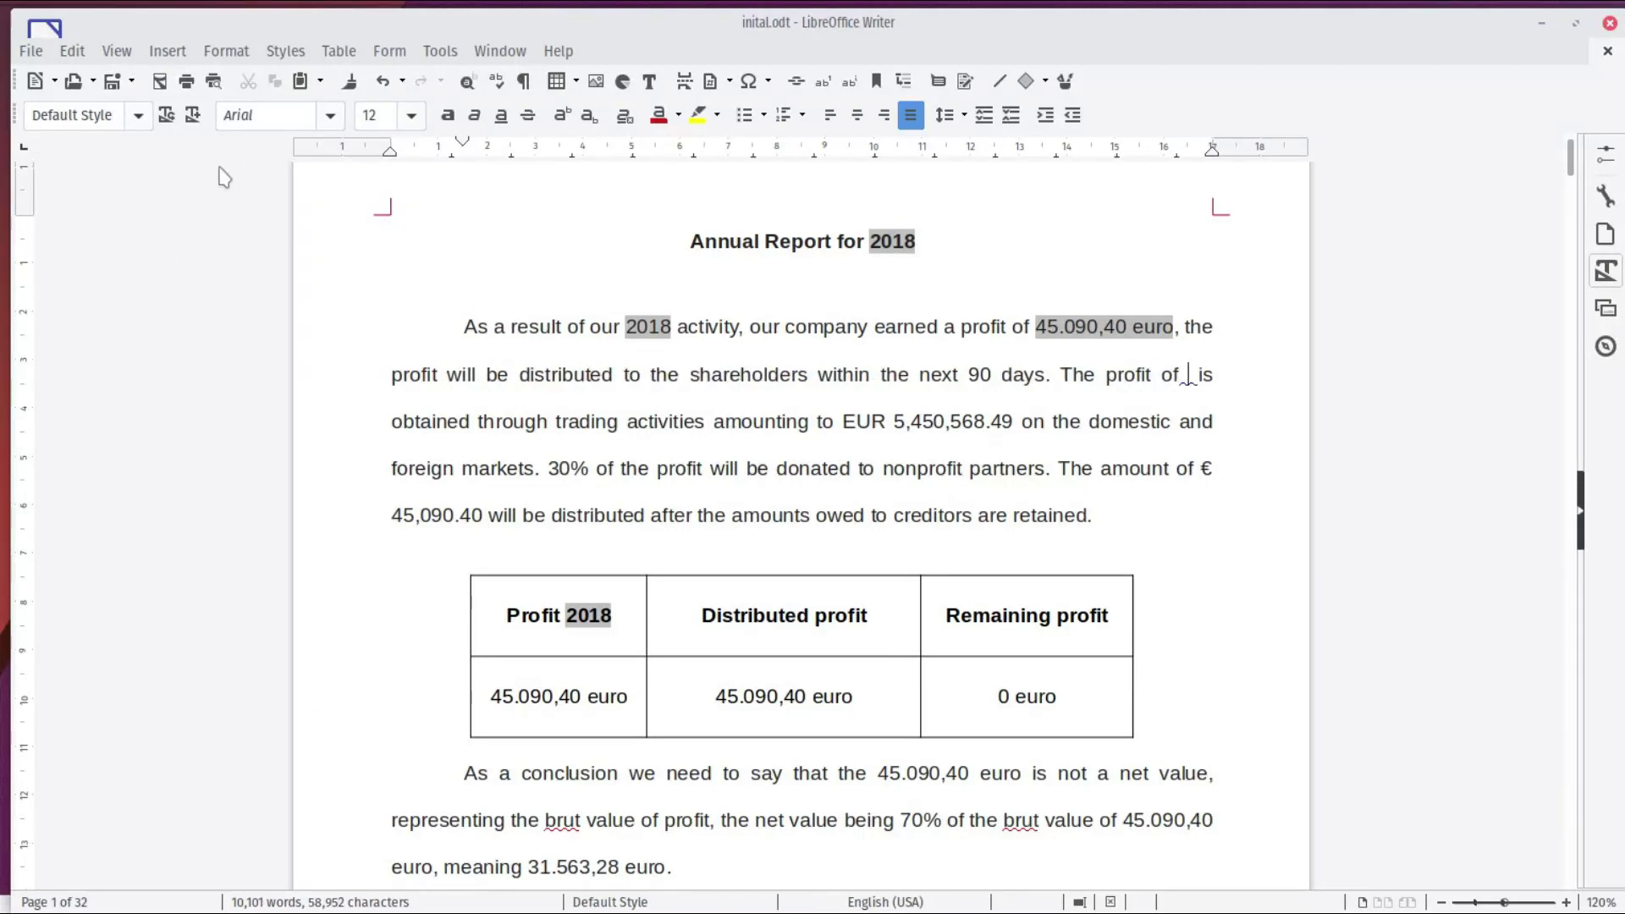
key(ctrl+F2)
click(871, 418)
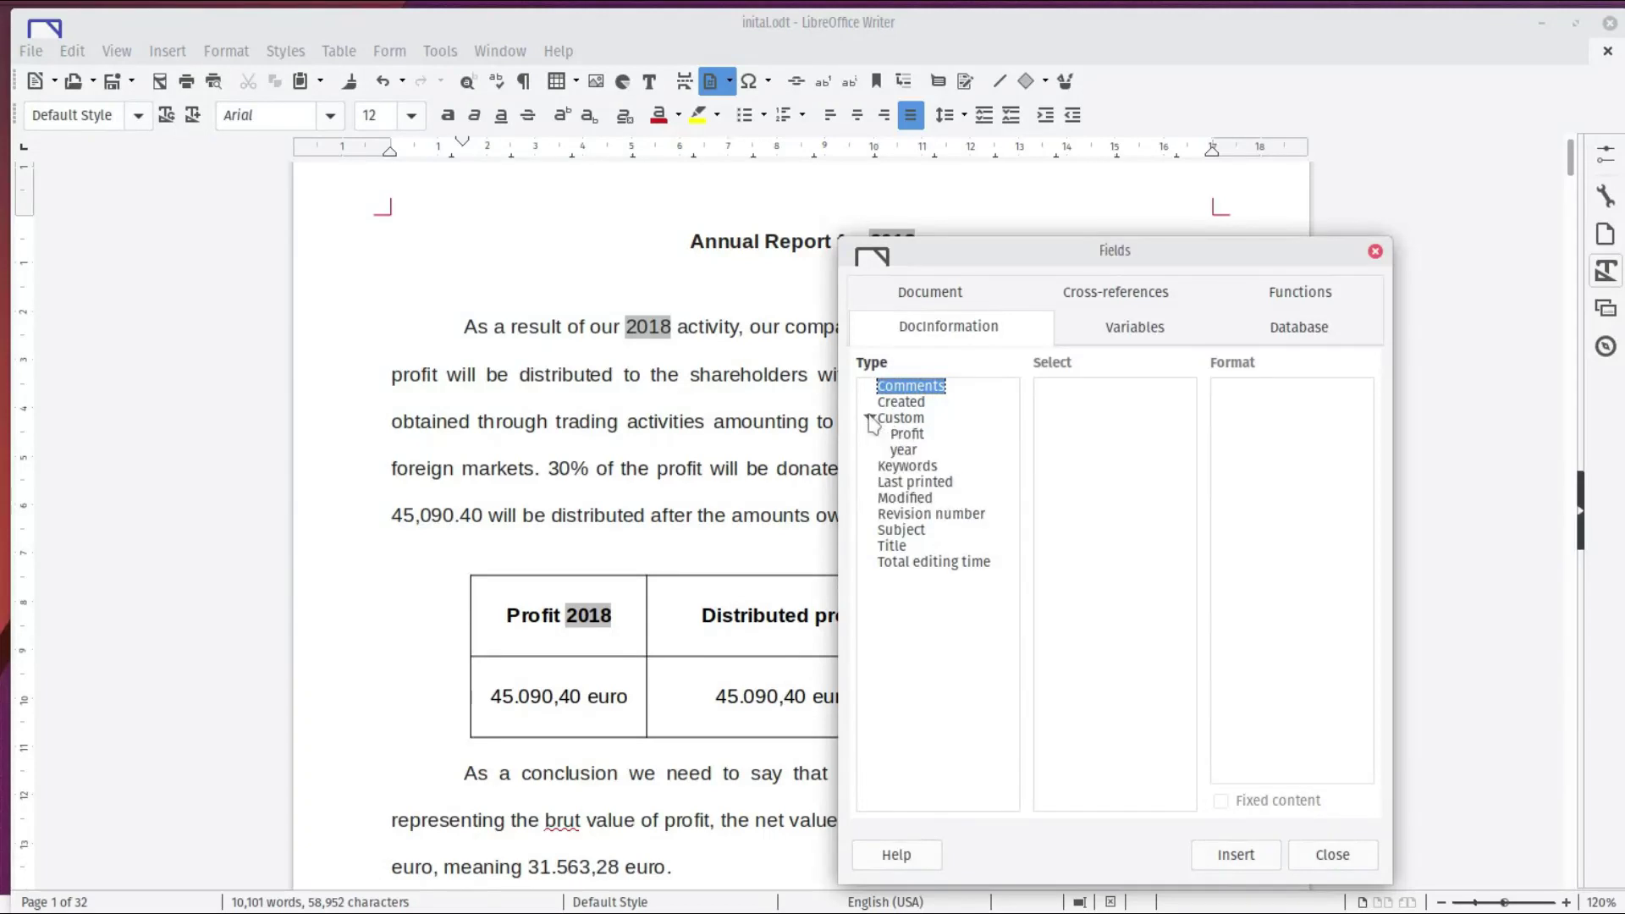
click(907, 435)
click(1235, 854)
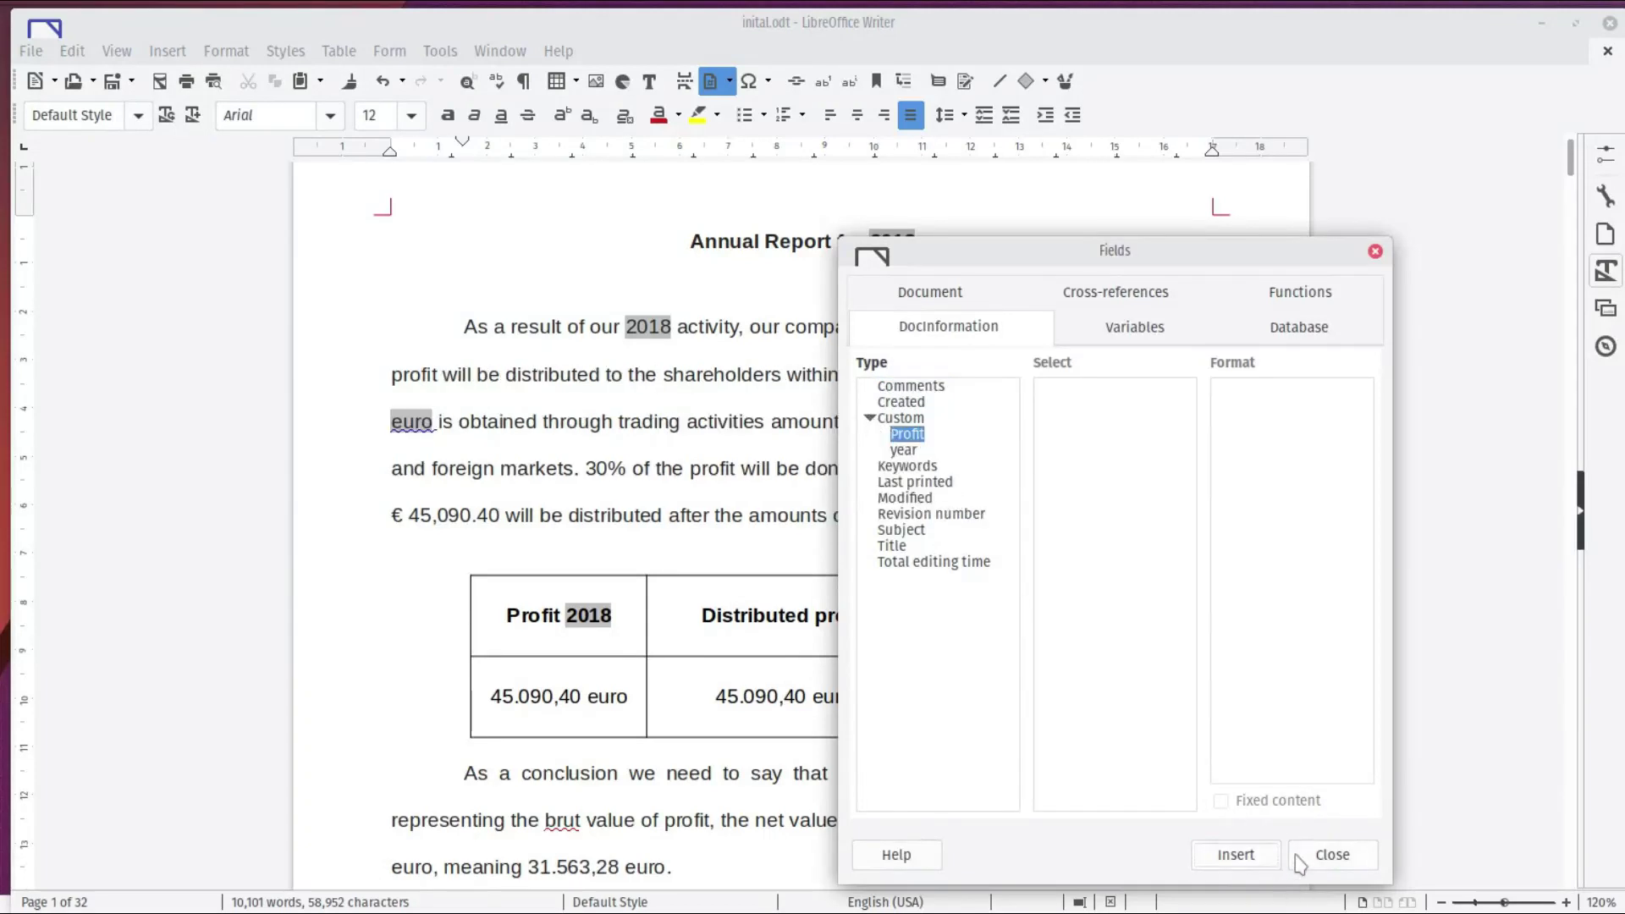
click(1302, 860)
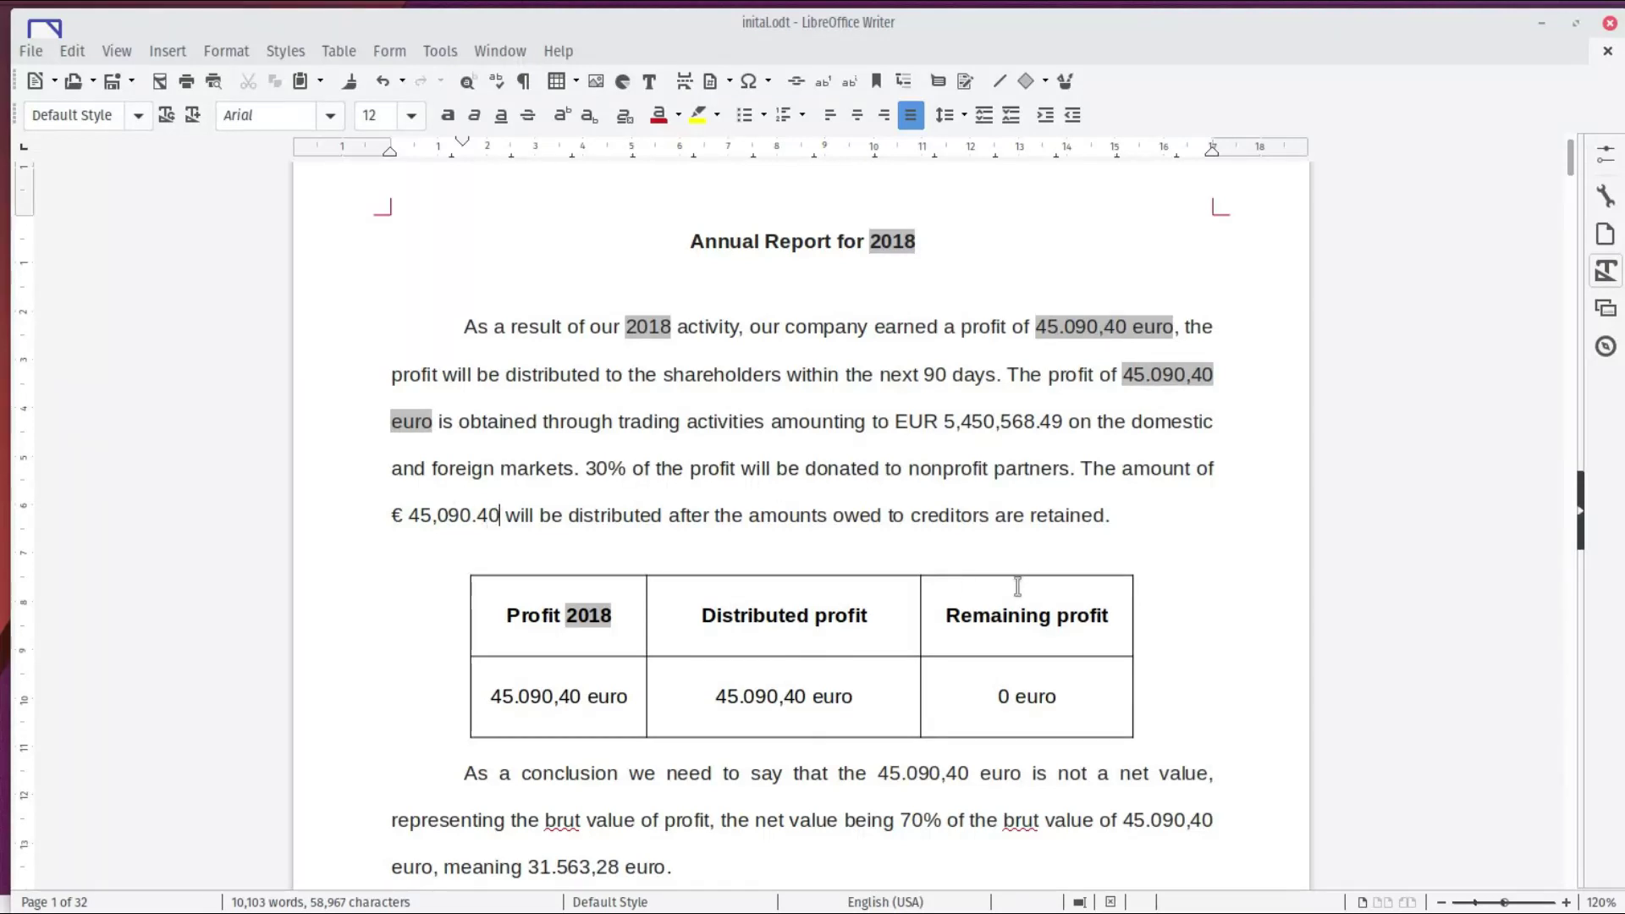
Step: Replace '€ 45,090.40' after 'amount of' with the custom Profit field
key(BackSpace)
key(BackSpace)
key(BackSpace)
key(BackSpace)
key(BackSpace)
key(BackSpace)
key(BackSpace)
key(BackSpace)
key(BackSpace)
key(BackSpace)
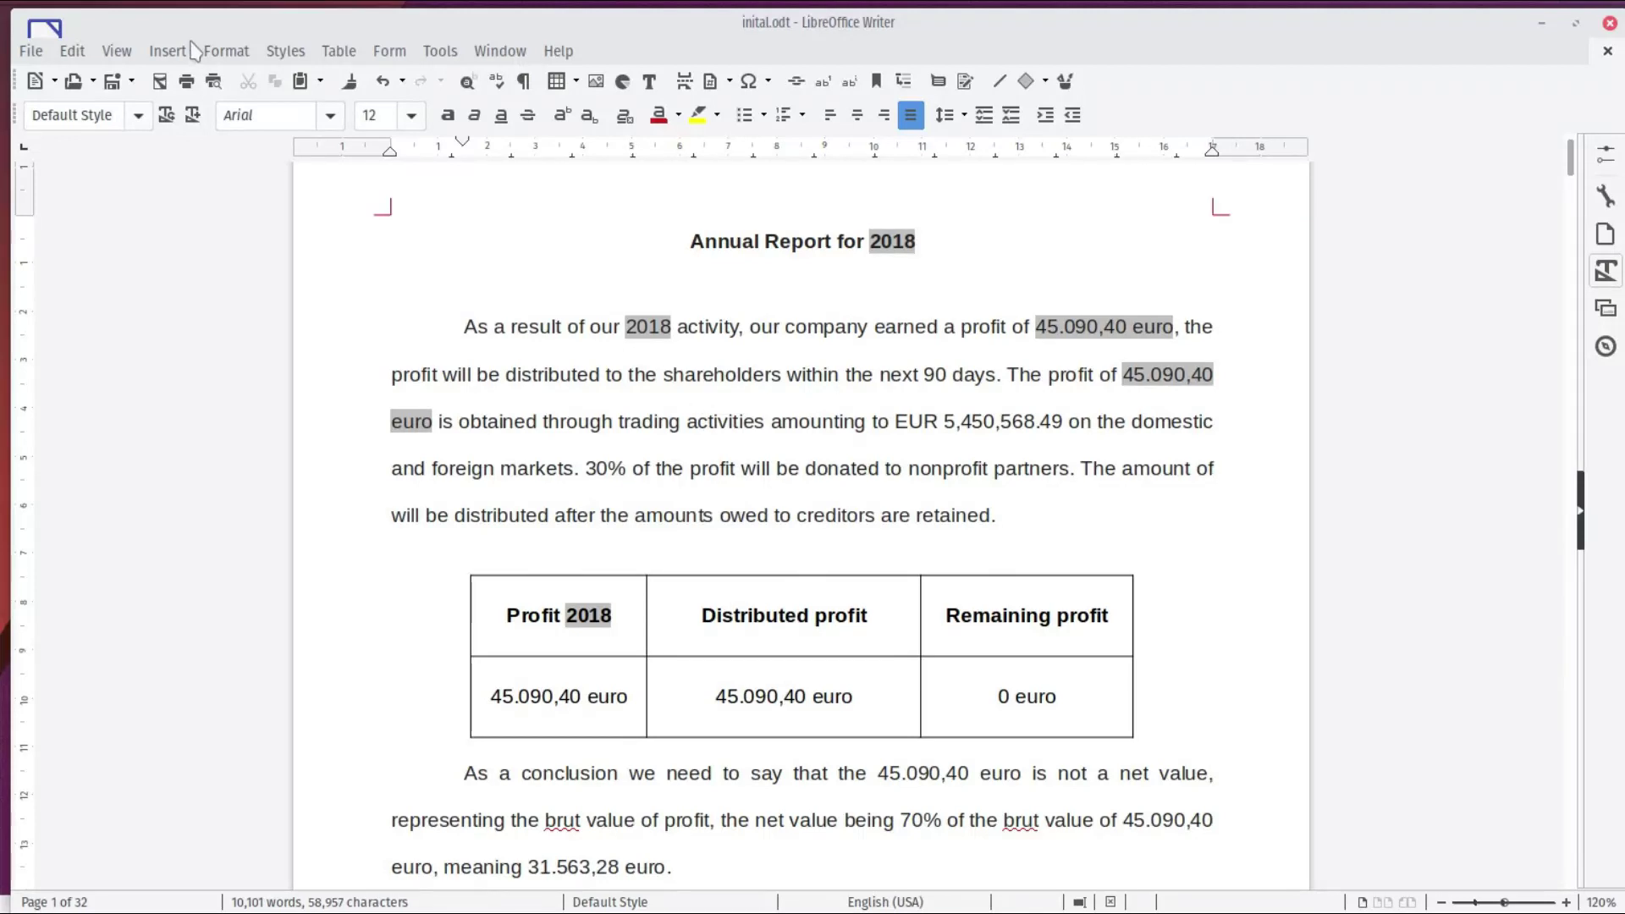
key(ctrl+F2)
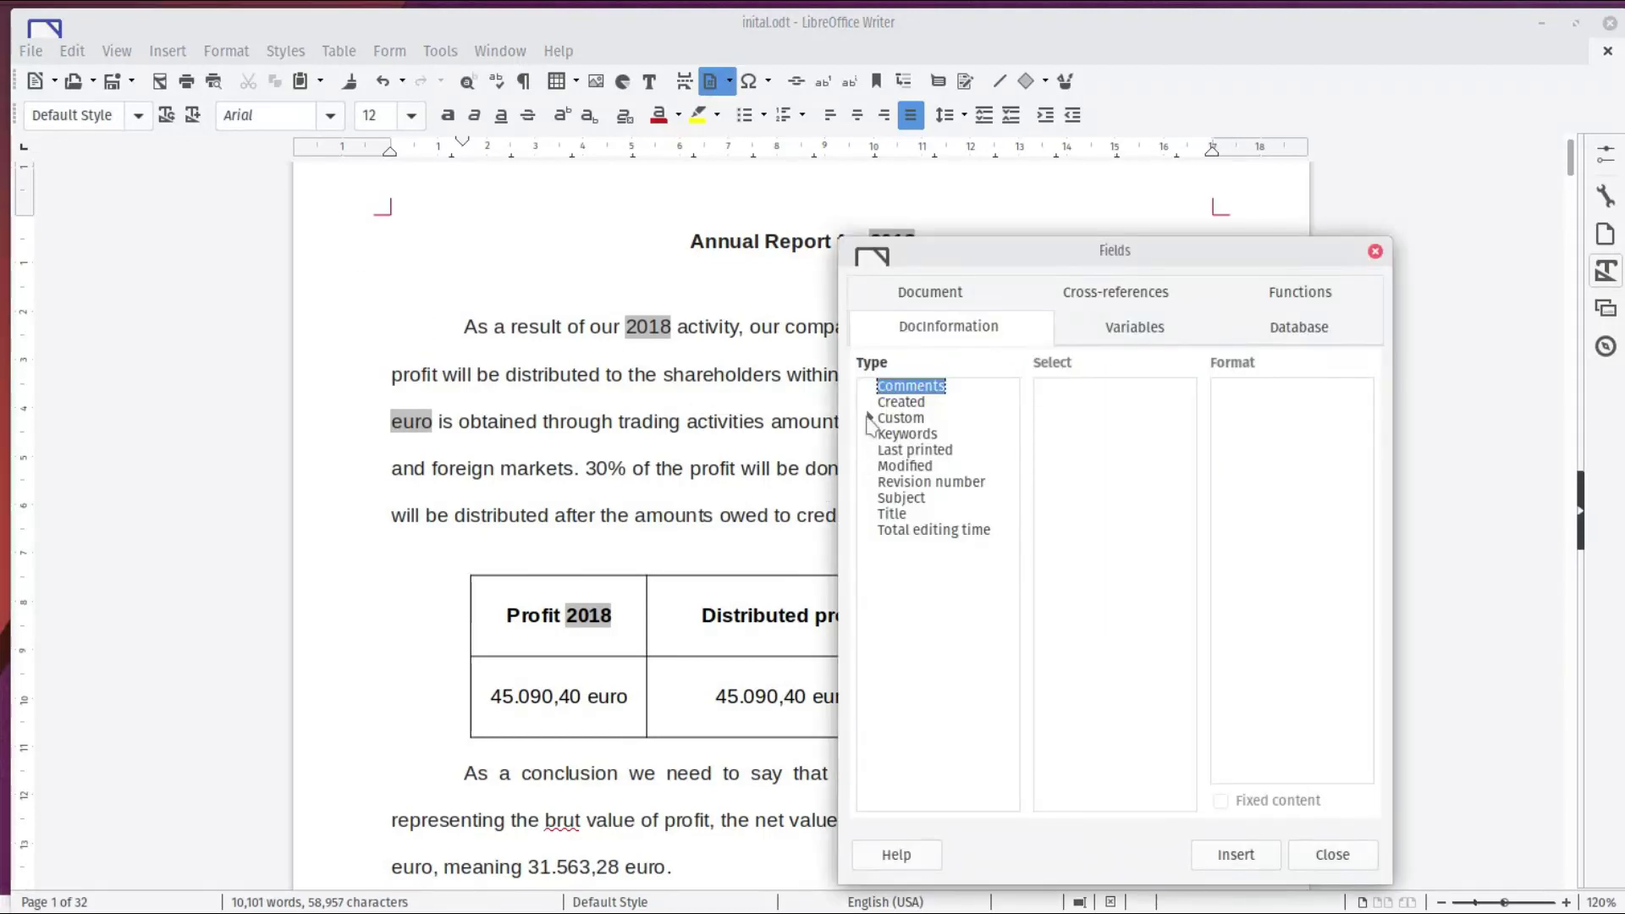
click(870, 419)
click(907, 437)
click(1235, 854)
click(1332, 855)
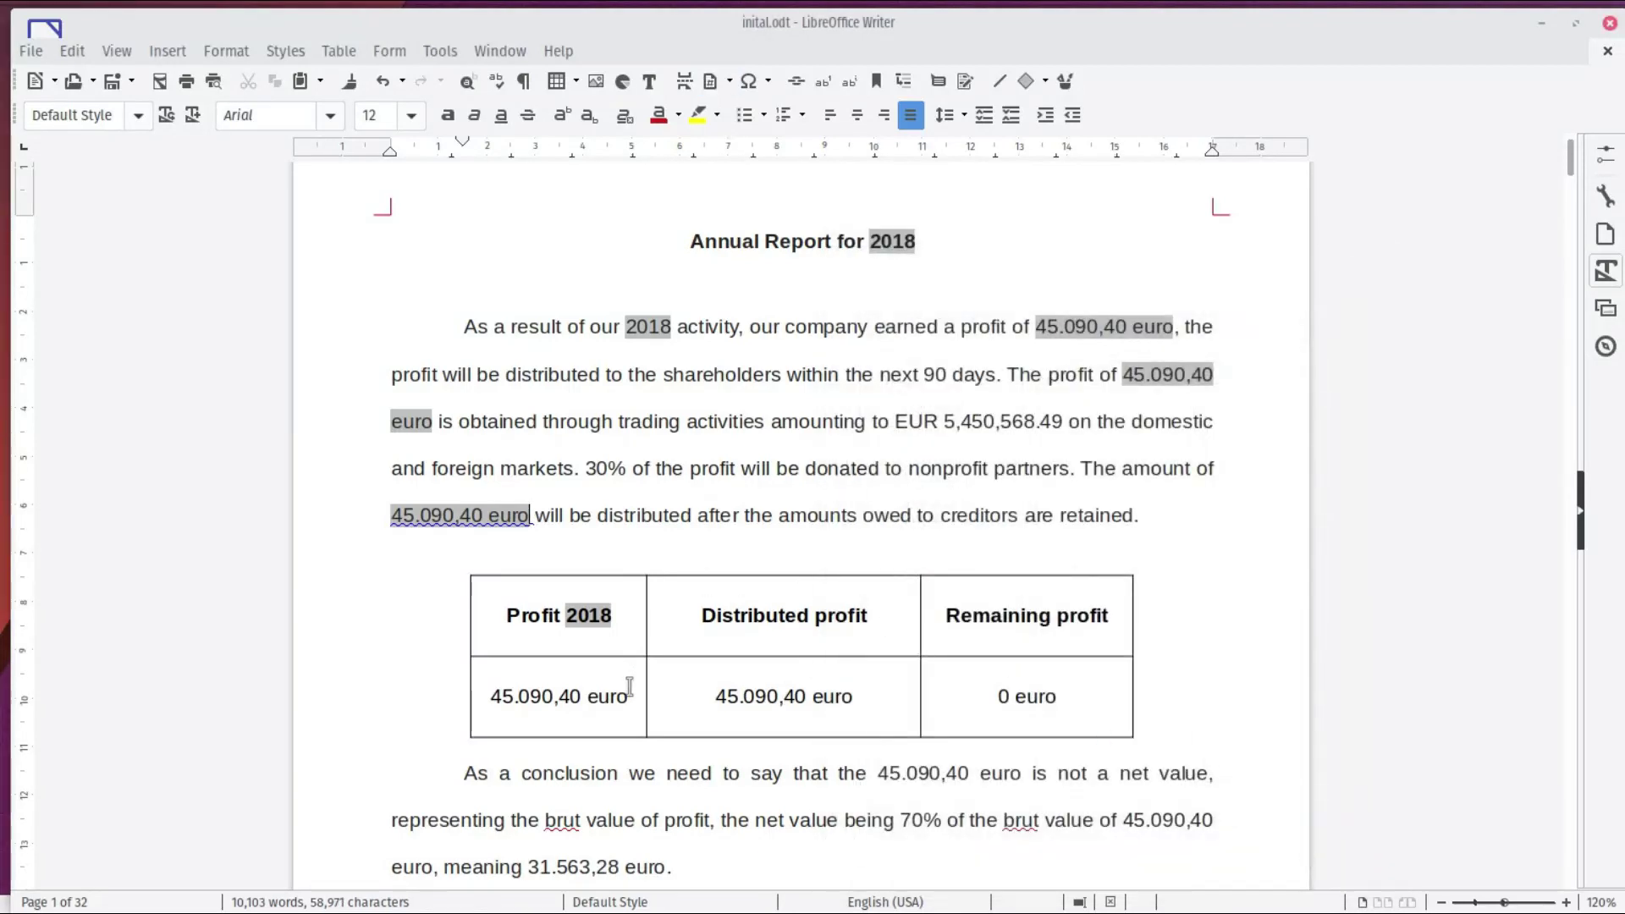
Step: Replace the old value in the first cell under 'Profit 2018' with the Profit field
drag(629, 697, 490, 695)
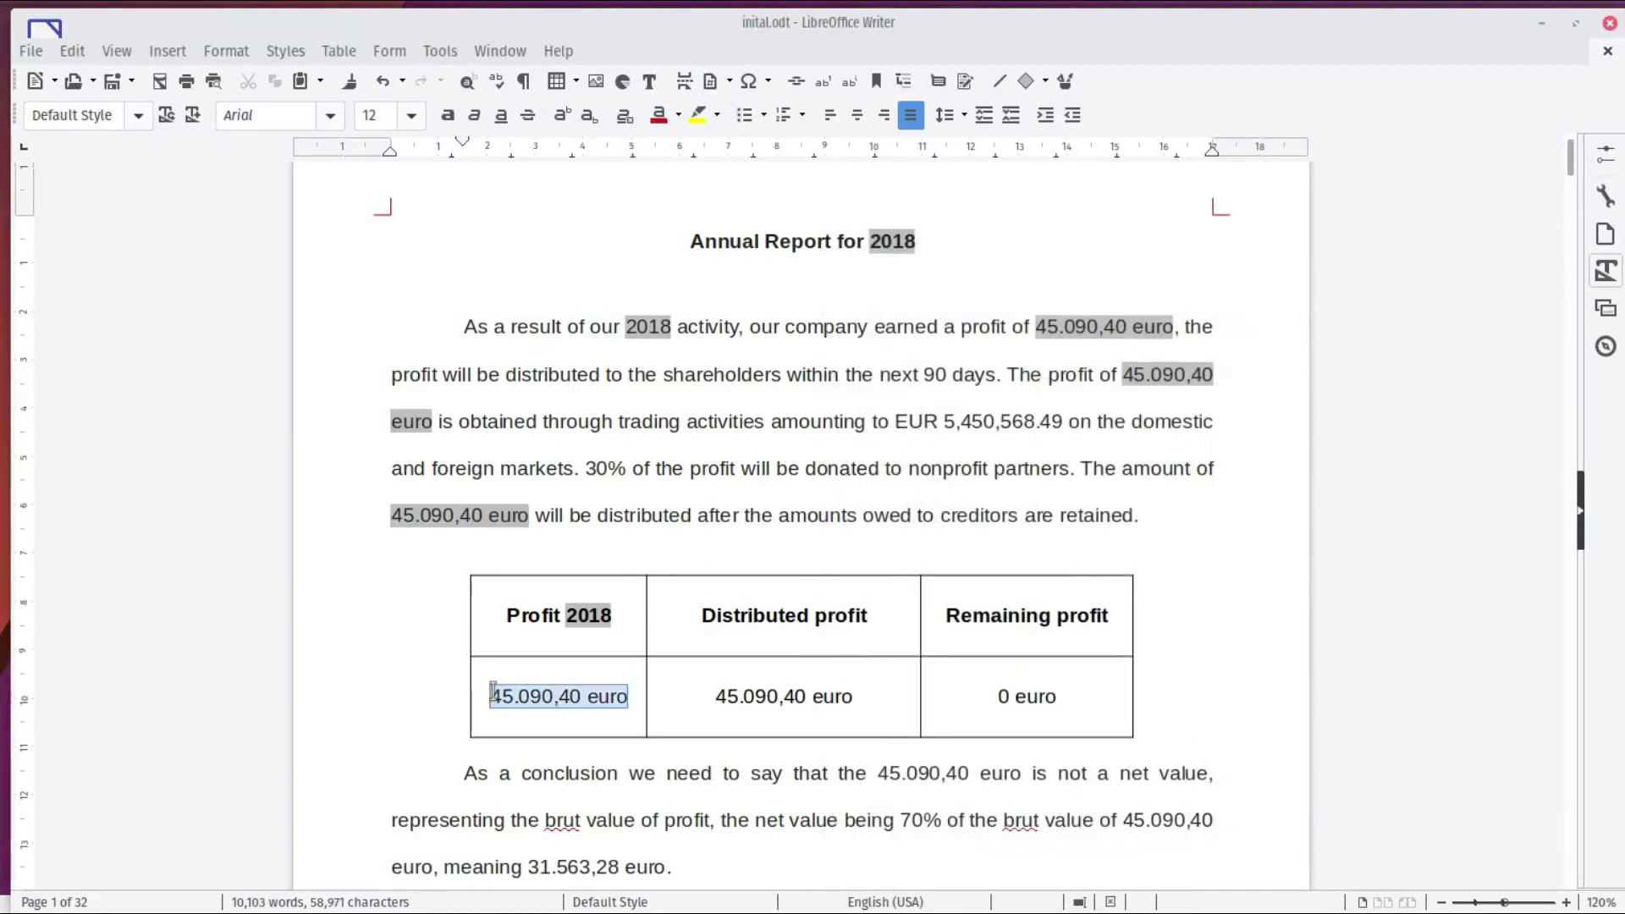
key(Delete)
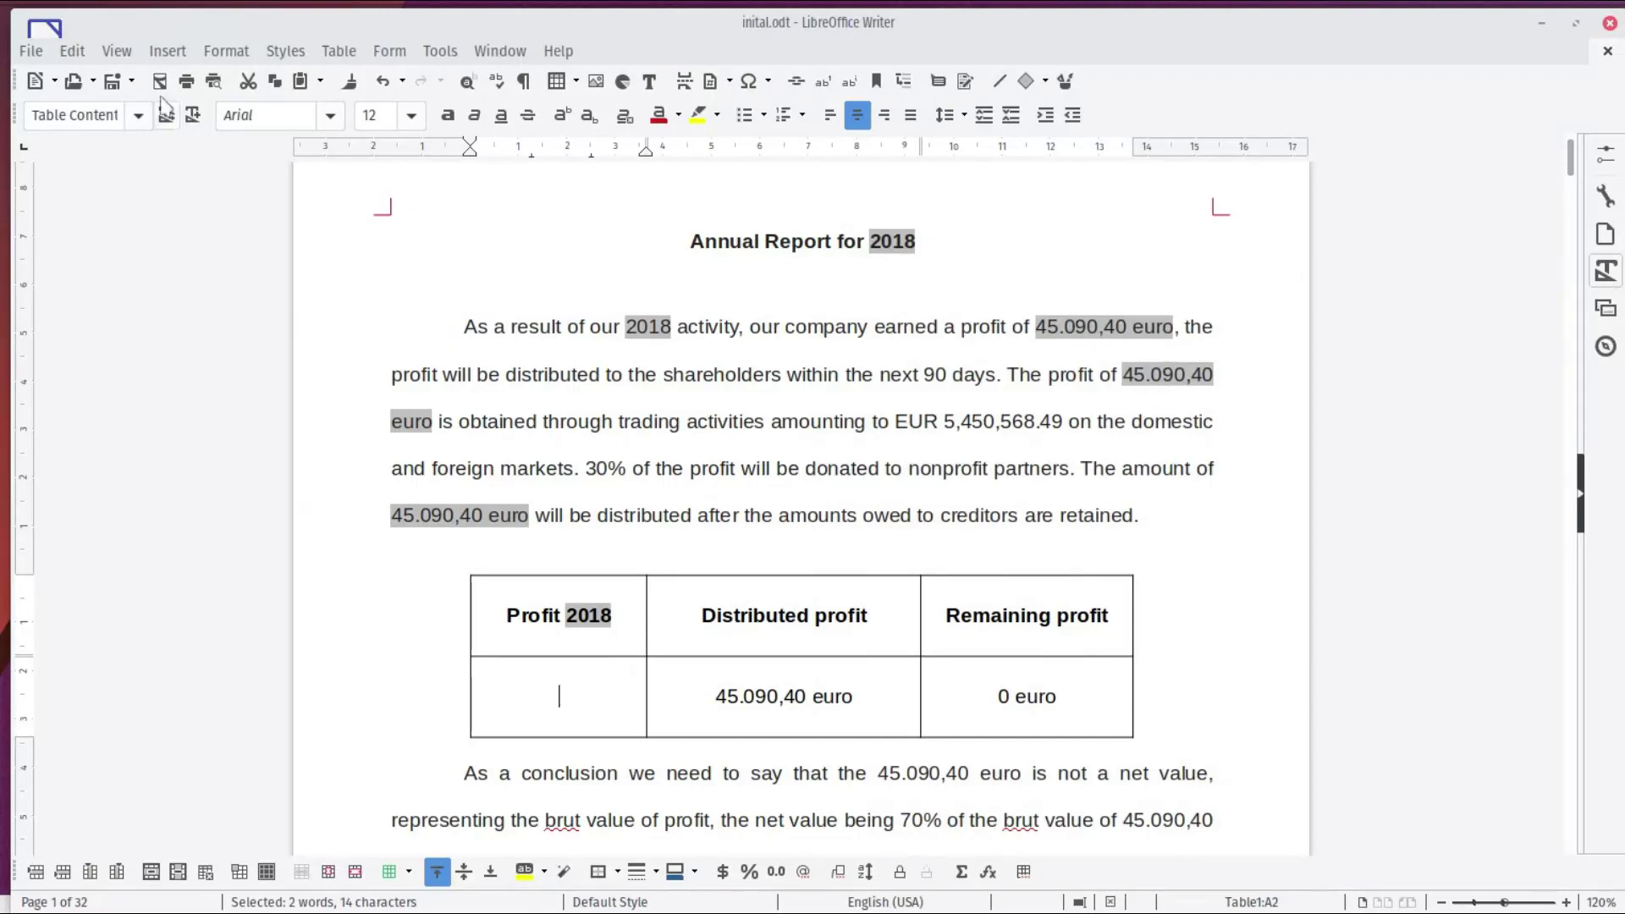
click(158, 59)
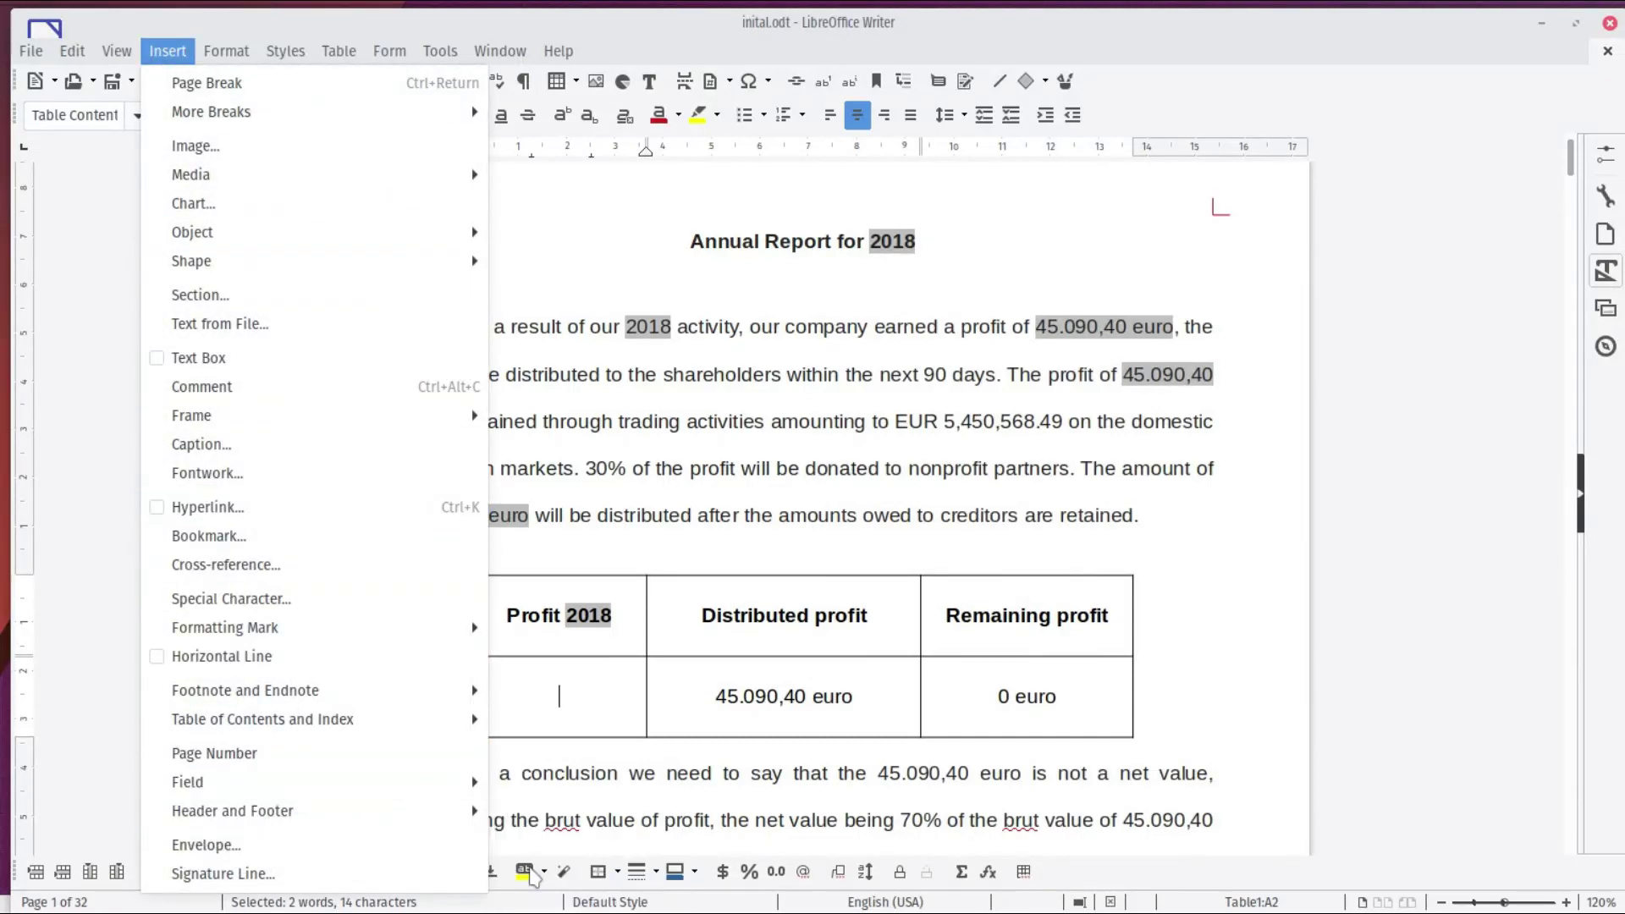
click(558, 808)
key(ctrl+F2)
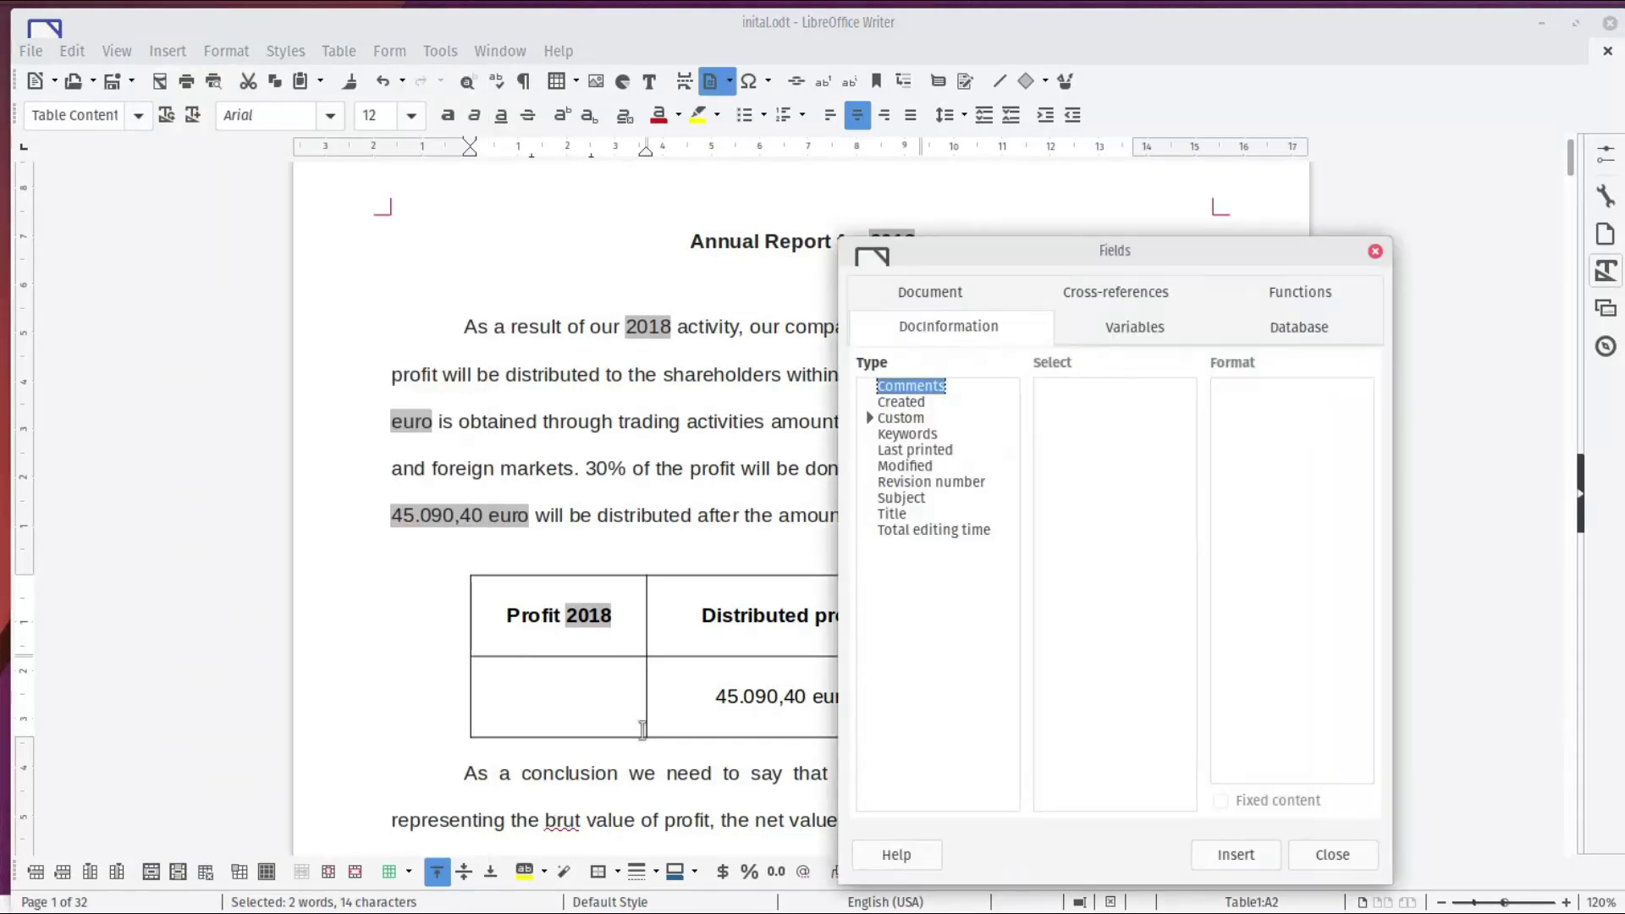
click(870, 417)
click(906, 433)
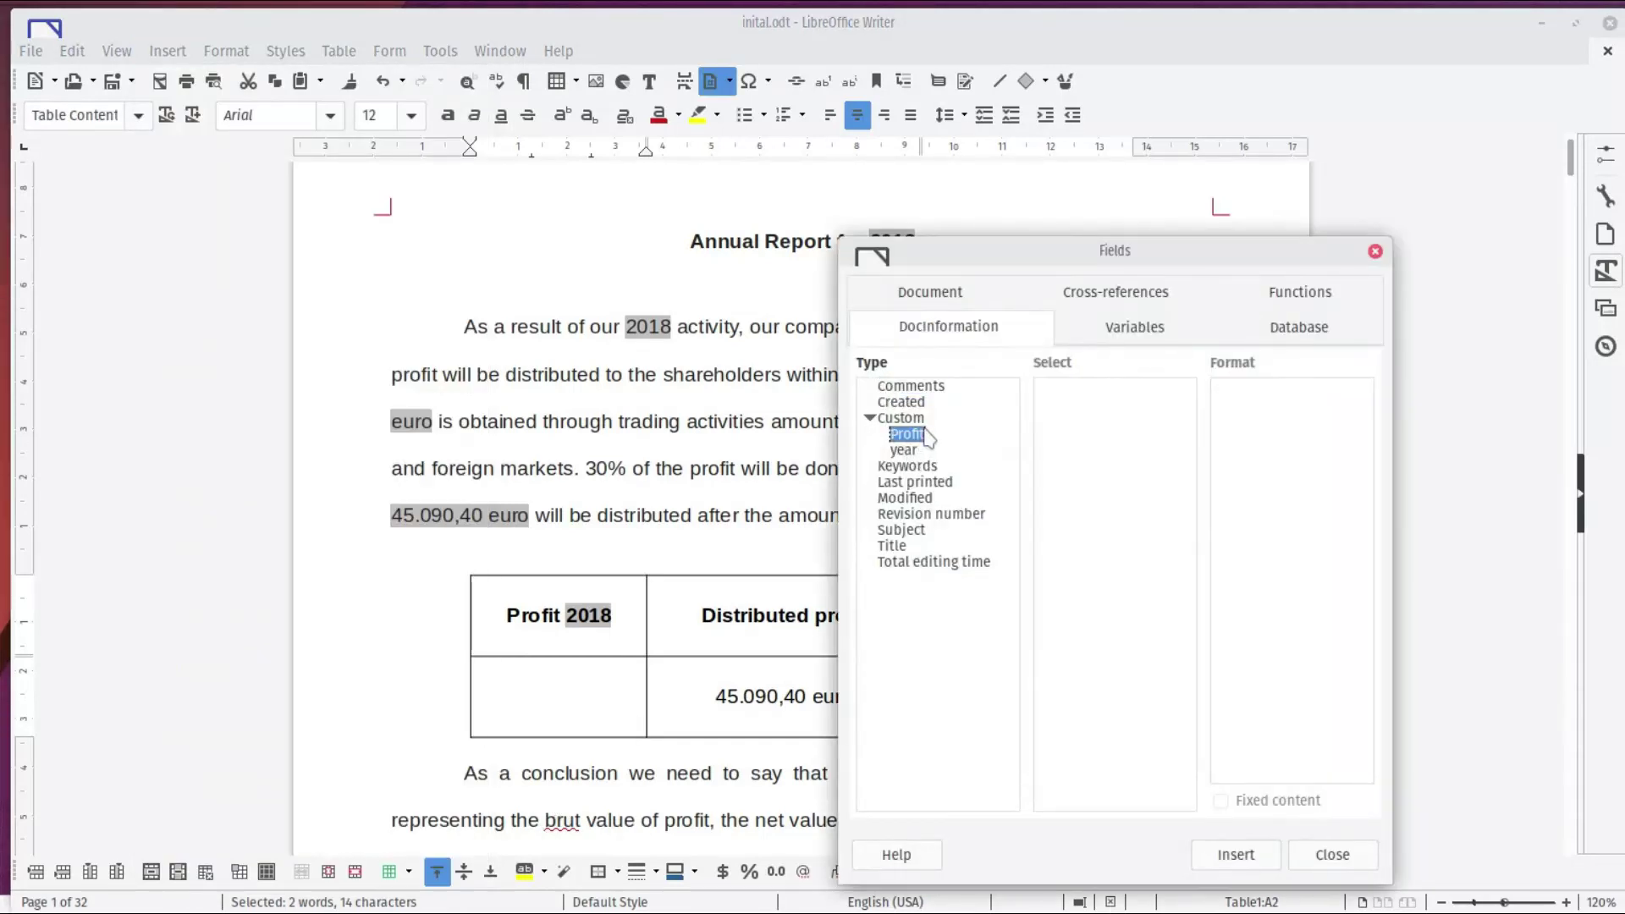
click(1262, 860)
click(1325, 858)
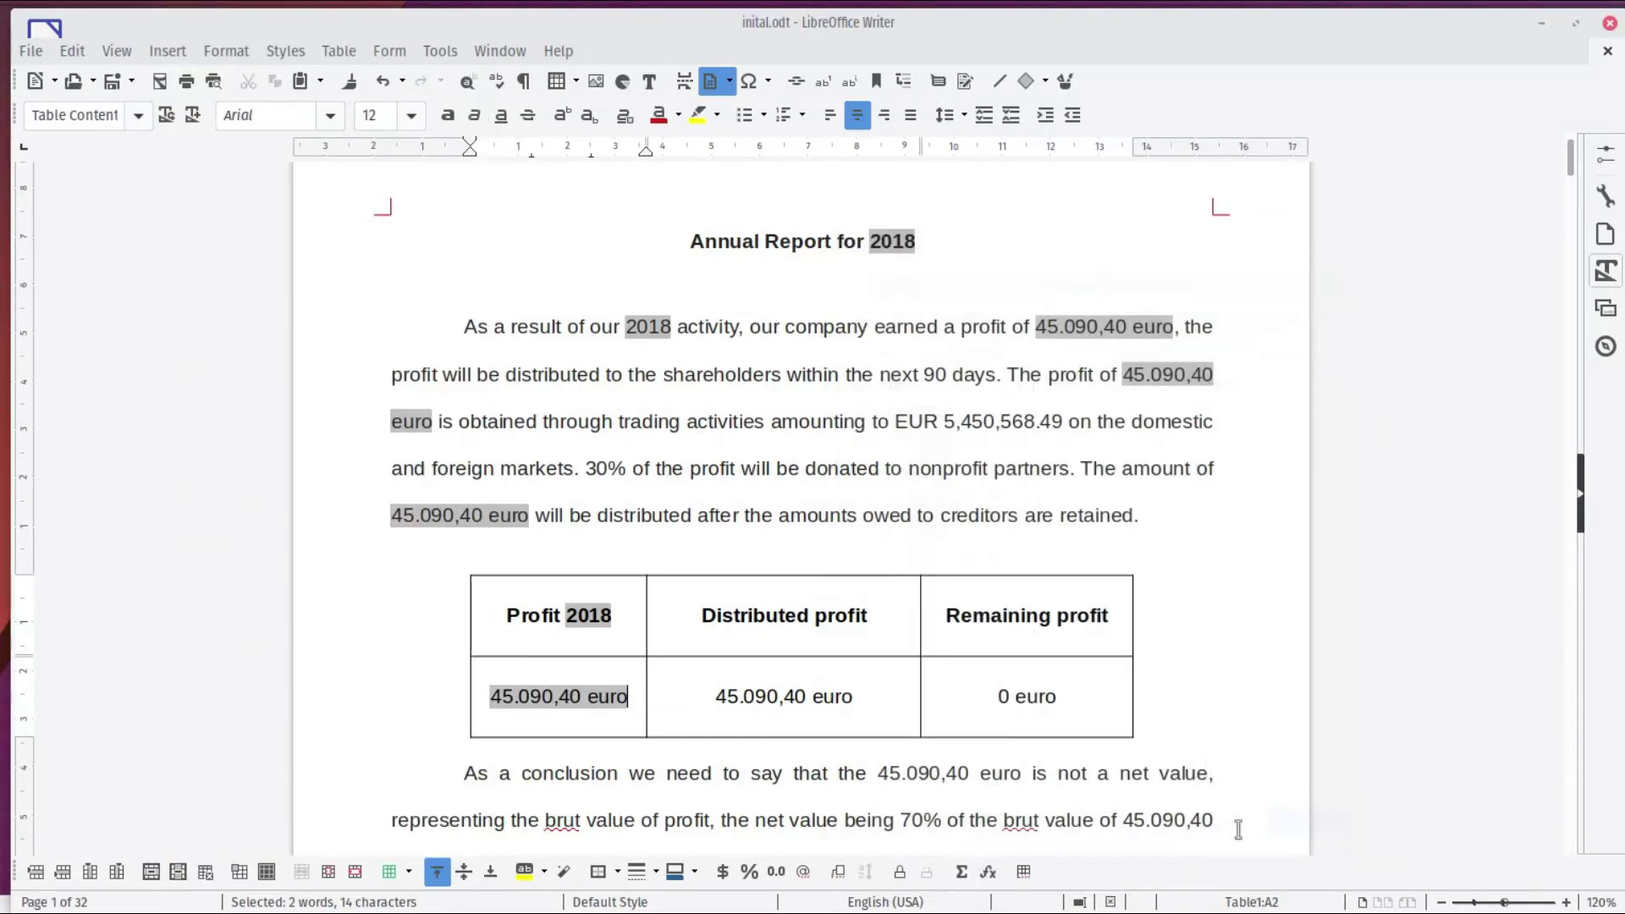
click(777, 706)
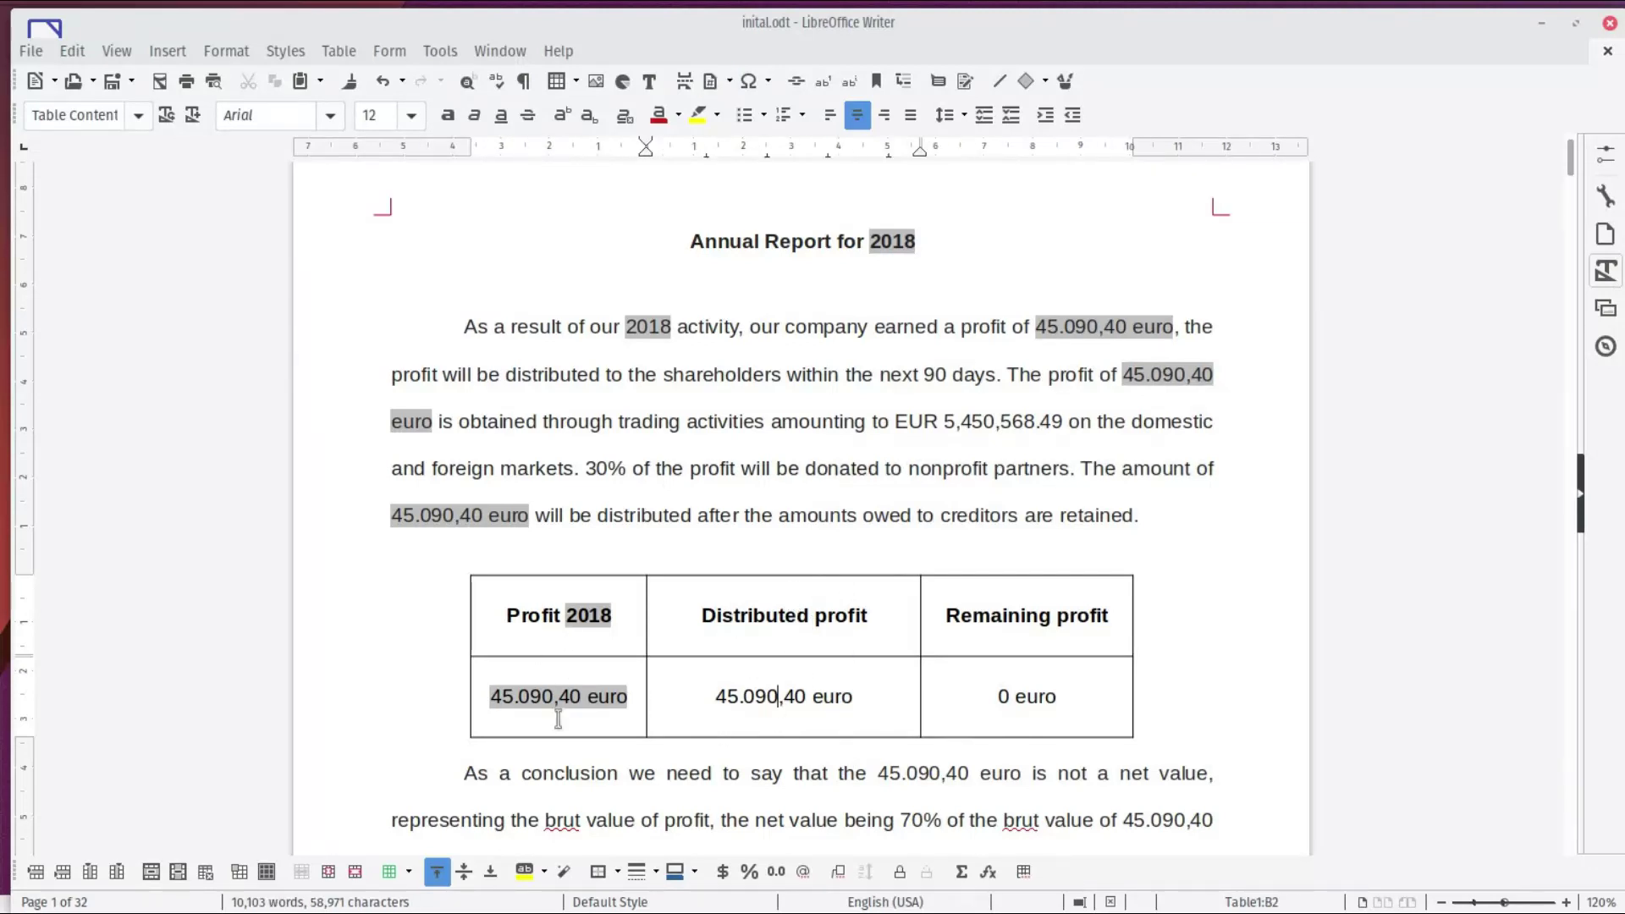
scroll(1033, 668, down, 2)
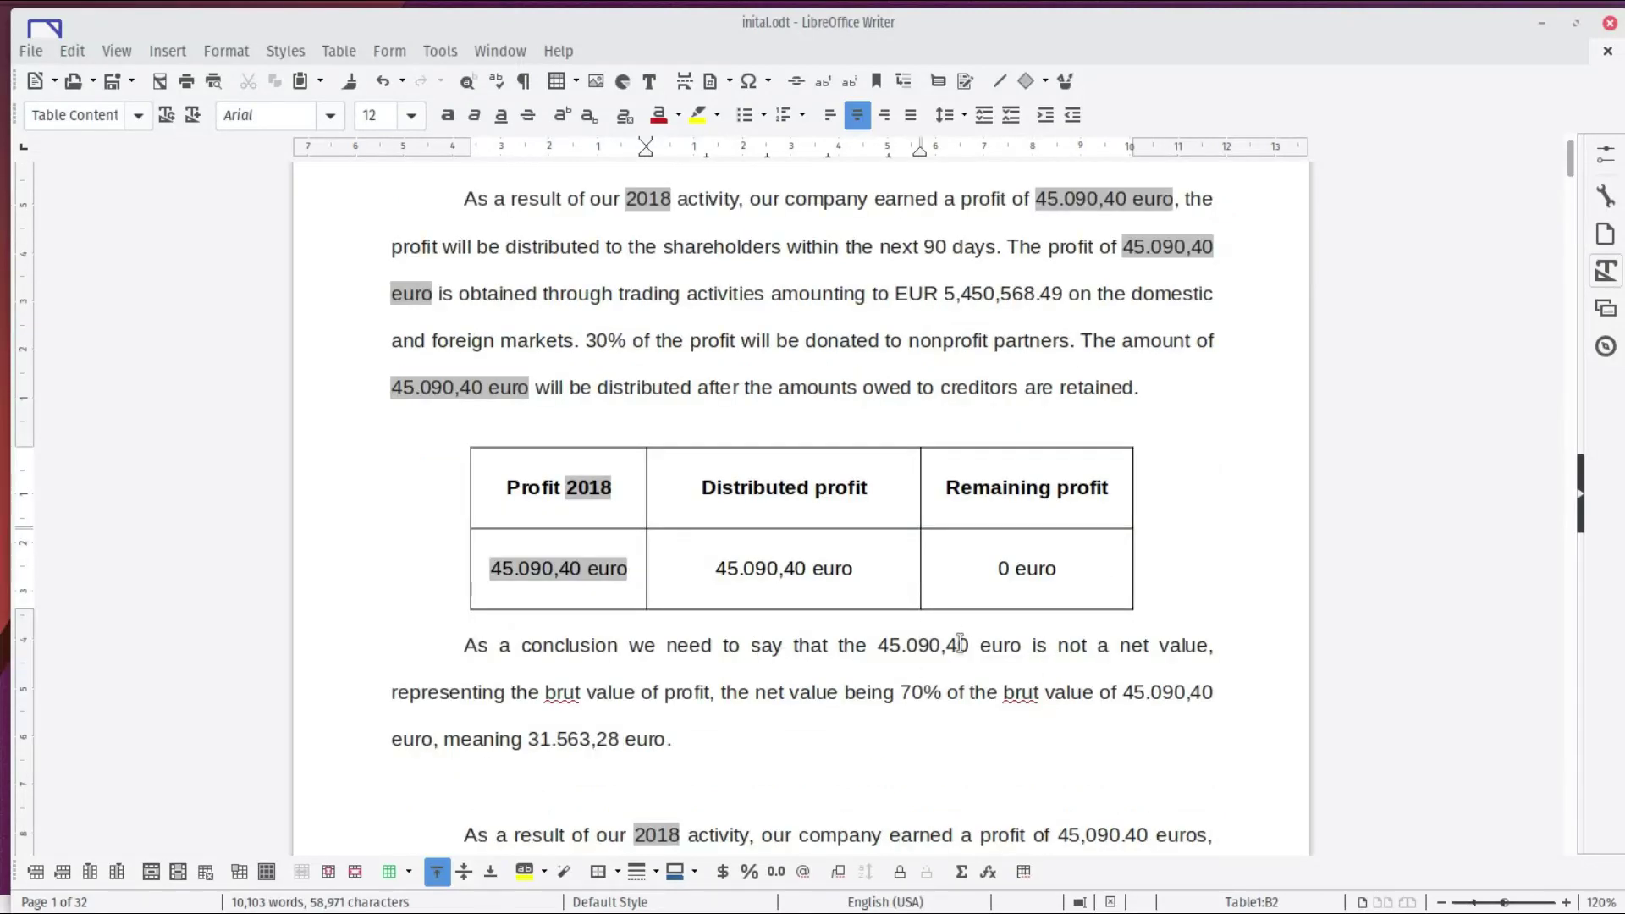
Step: Replace the conclusion's typed profit figure with the Profit custom DocInformation field
click(872, 644)
key(shift+Right)
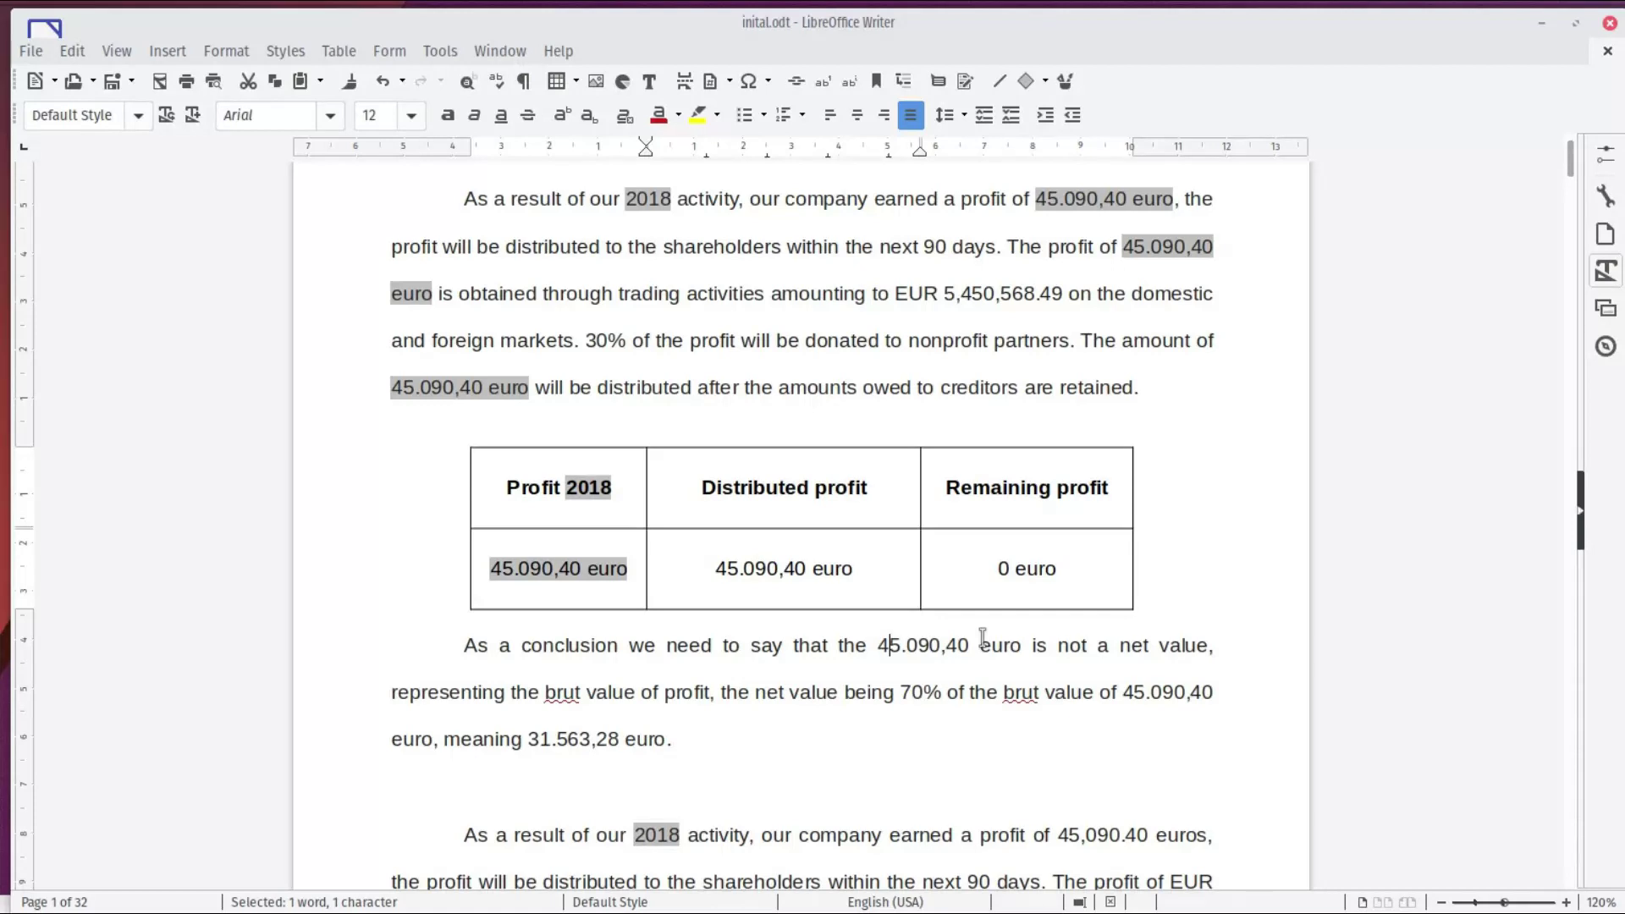
key(Delete)
key(Delete)
key(Delete)
key(Delete)
key(Delete)
key(Delete)
key(Delete)
key(Delete)
key(Delete)
key(Delete)
key(Delete)
key(Delete)
key(Delete)
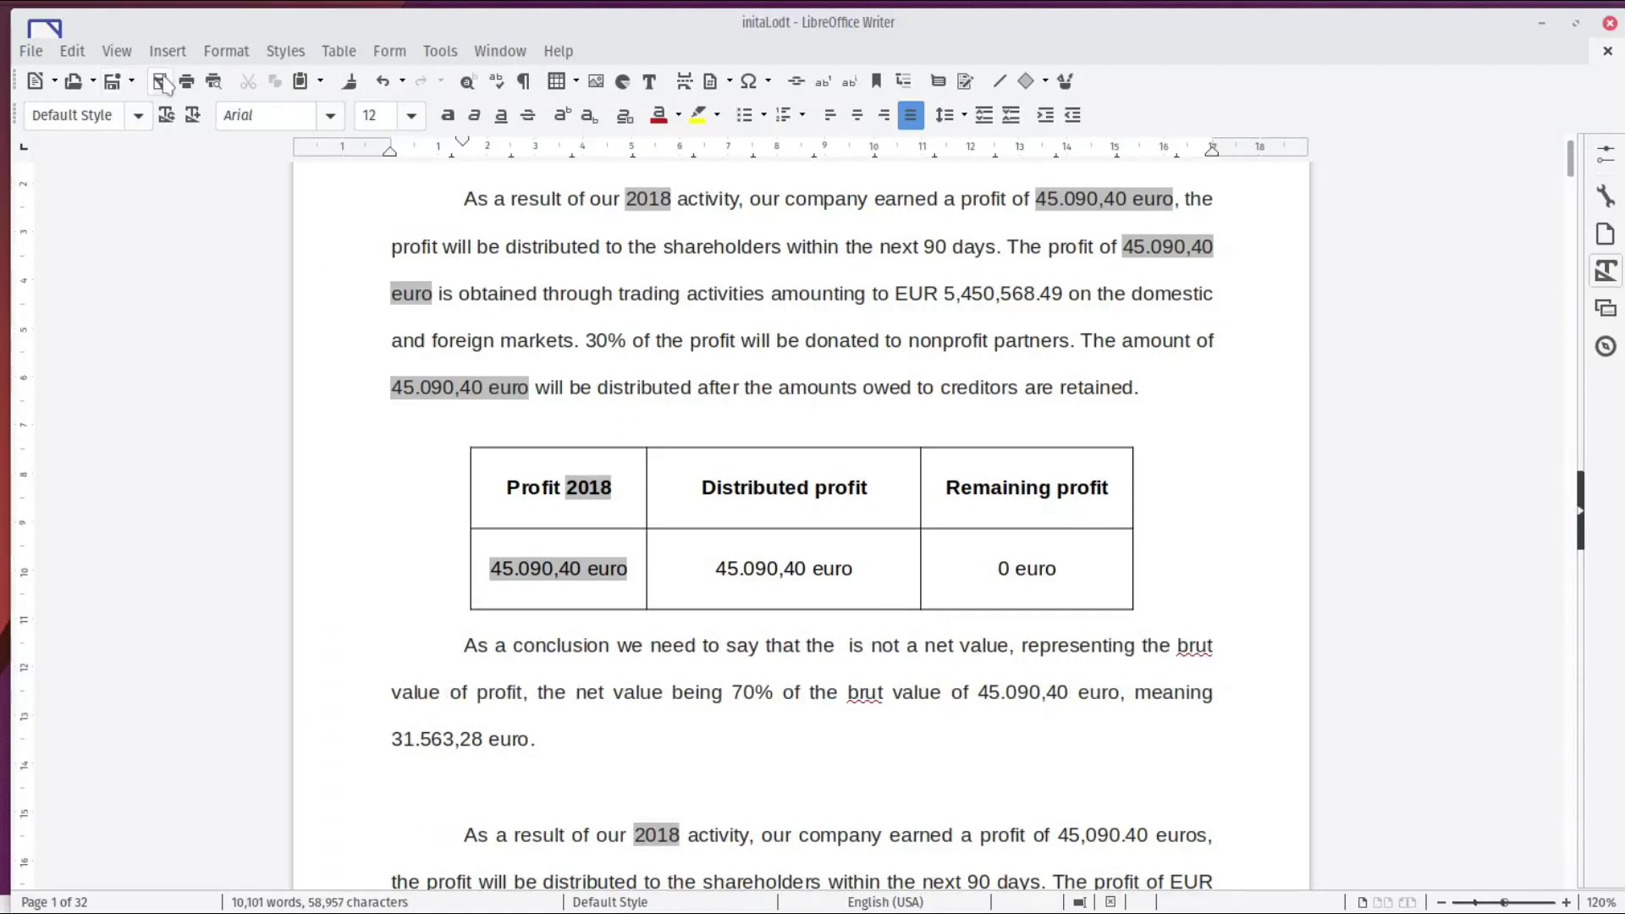
key(ctrl+F2)
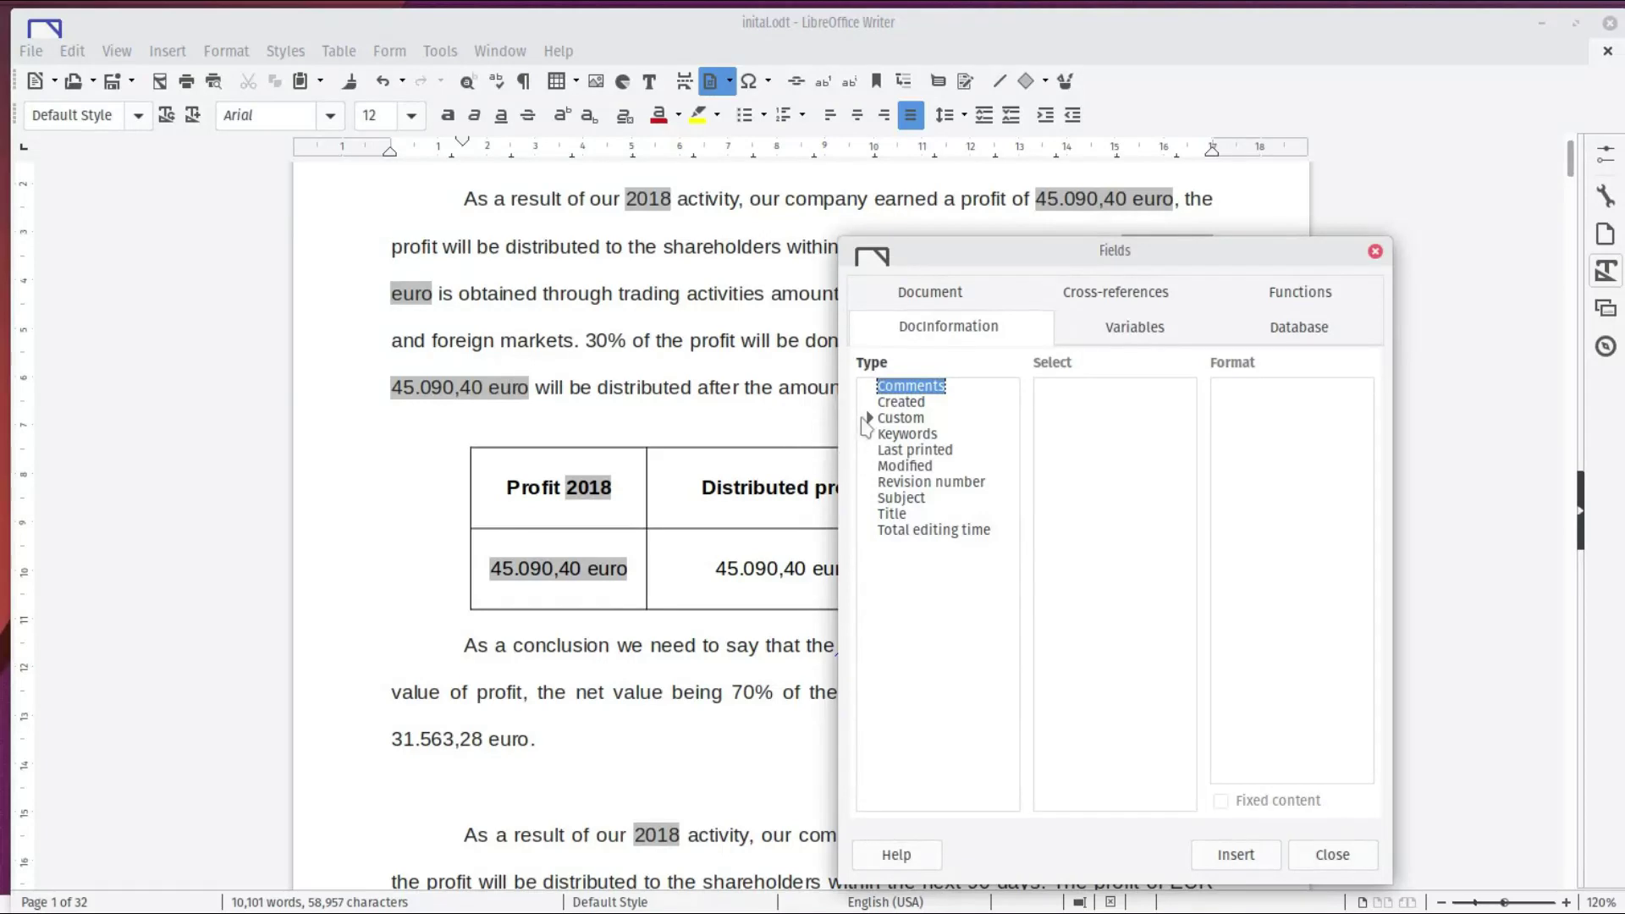
click(869, 418)
click(908, 436)
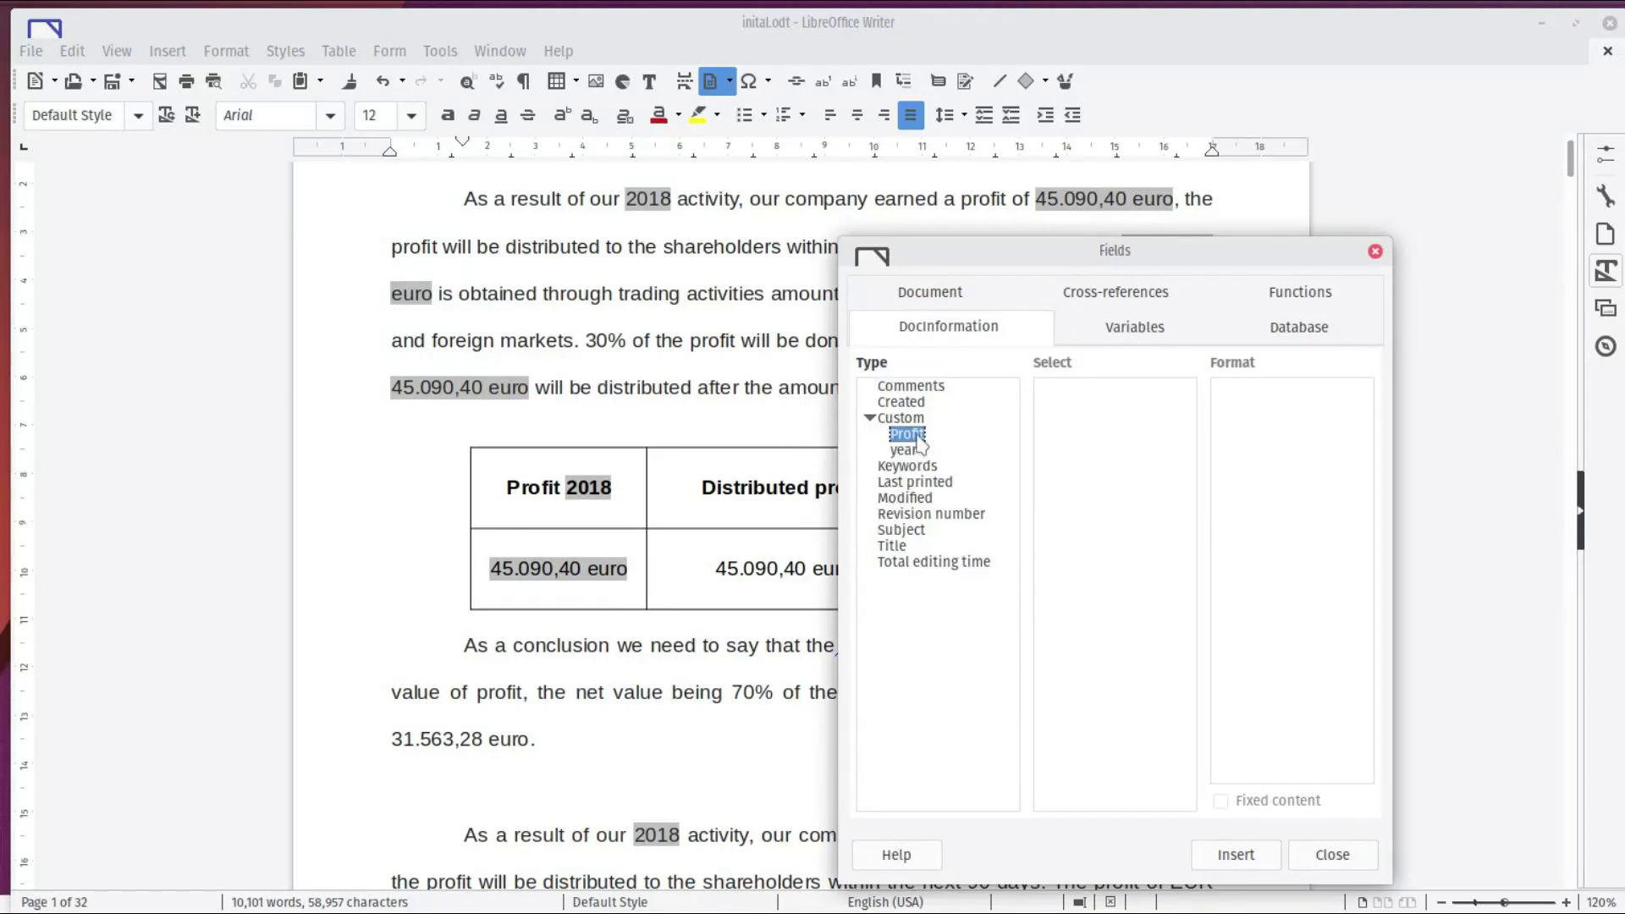
click(1222, 855)
click(1303, 861)
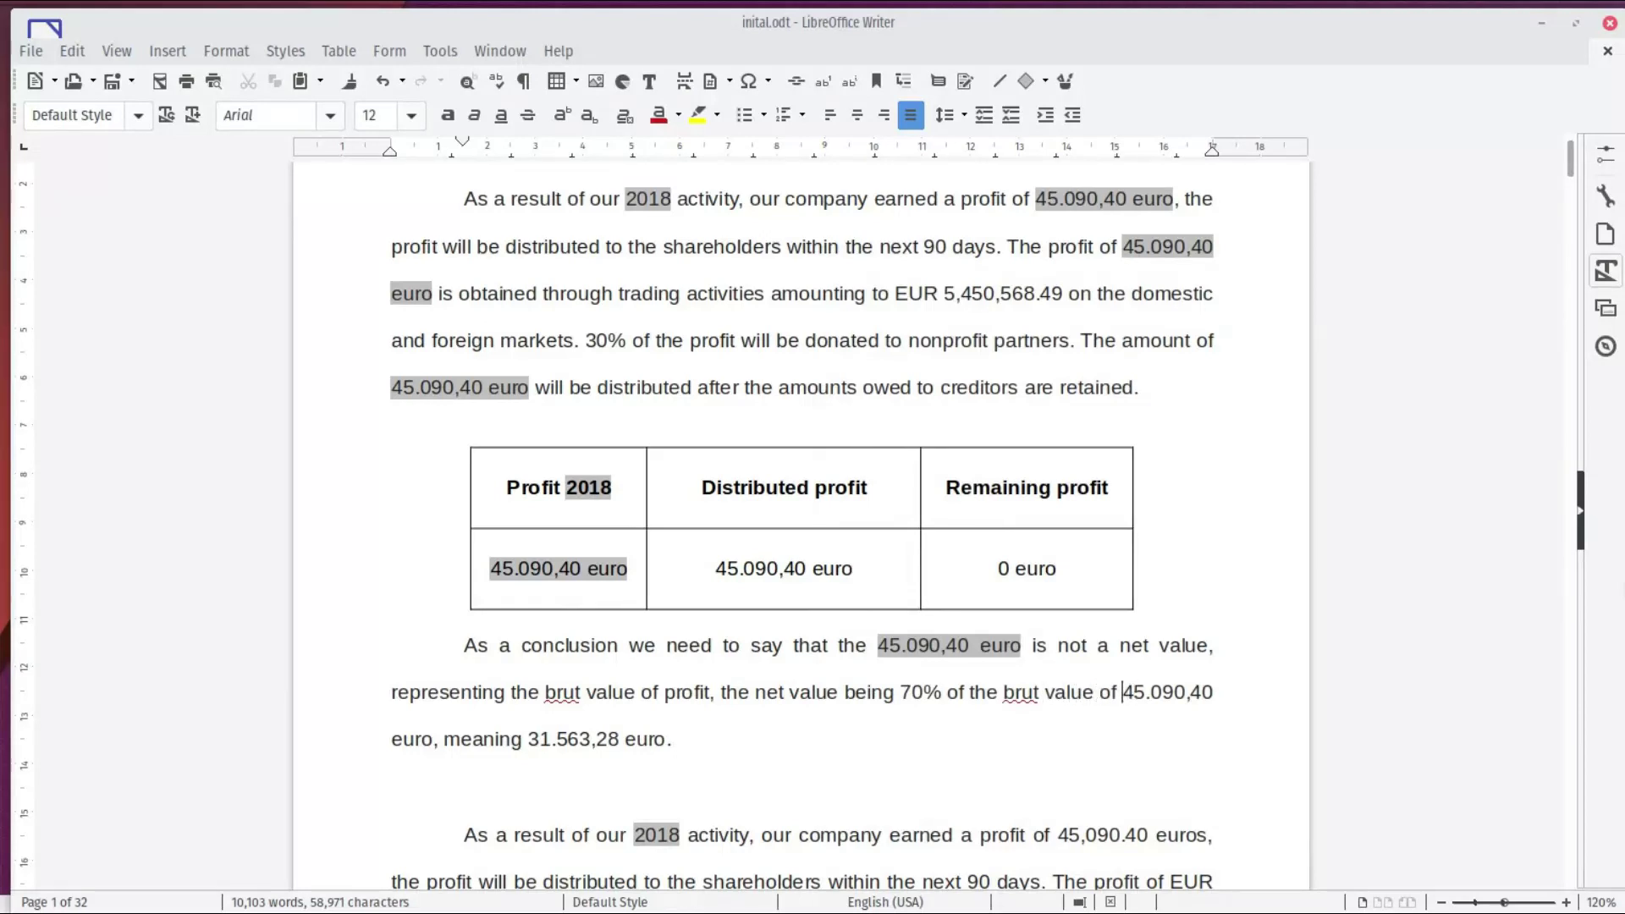
Step: Replace the typed brut value figure with another Profit field
key(Delete)
key(Delete)
key(Delete)
key(Delete)
key(Delete)
key(Delete)
key(Delete)
key(Delete)
key(Delete)
key(Delete)
key(Delete)
key(Delete)
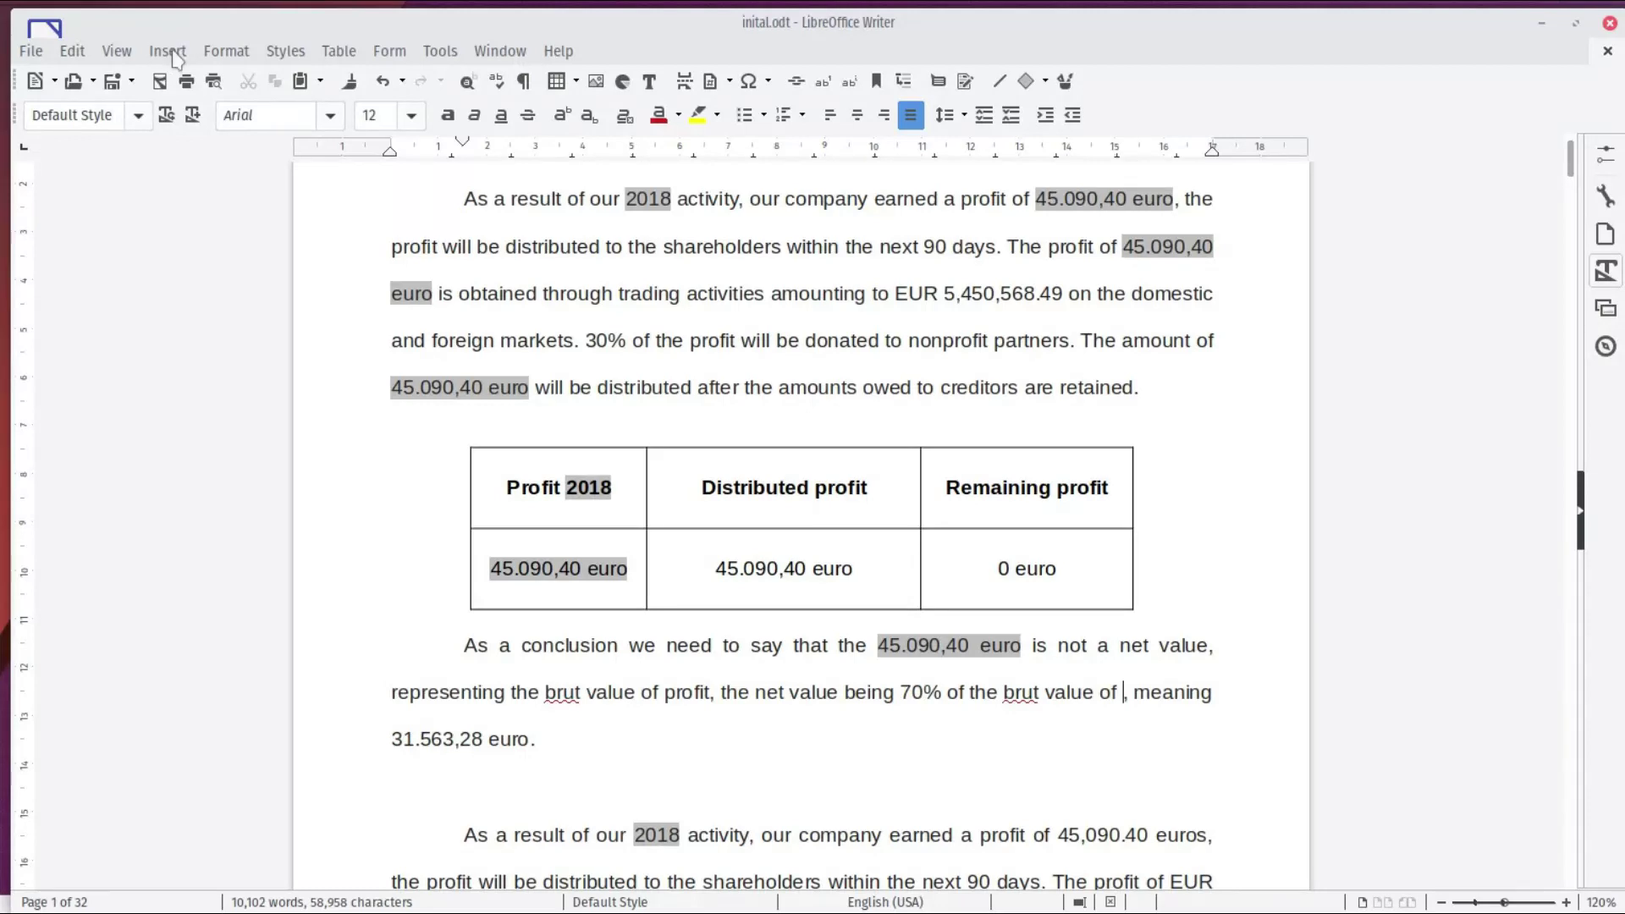
click(167, 51)
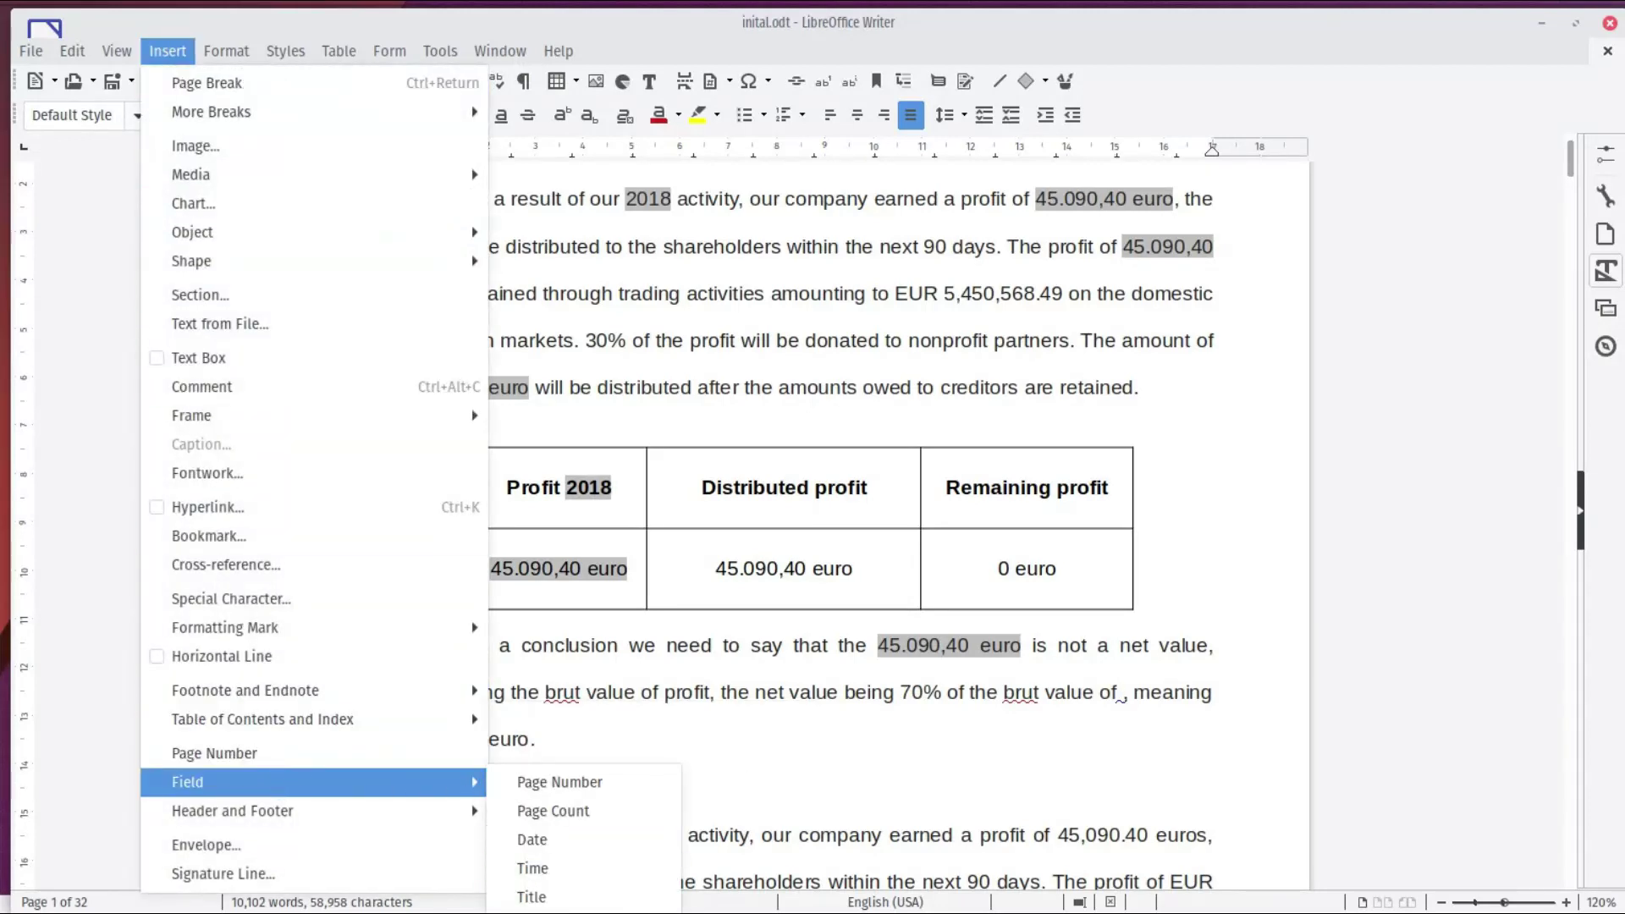
key(Escape)
key(Escape)
click(869, 418)
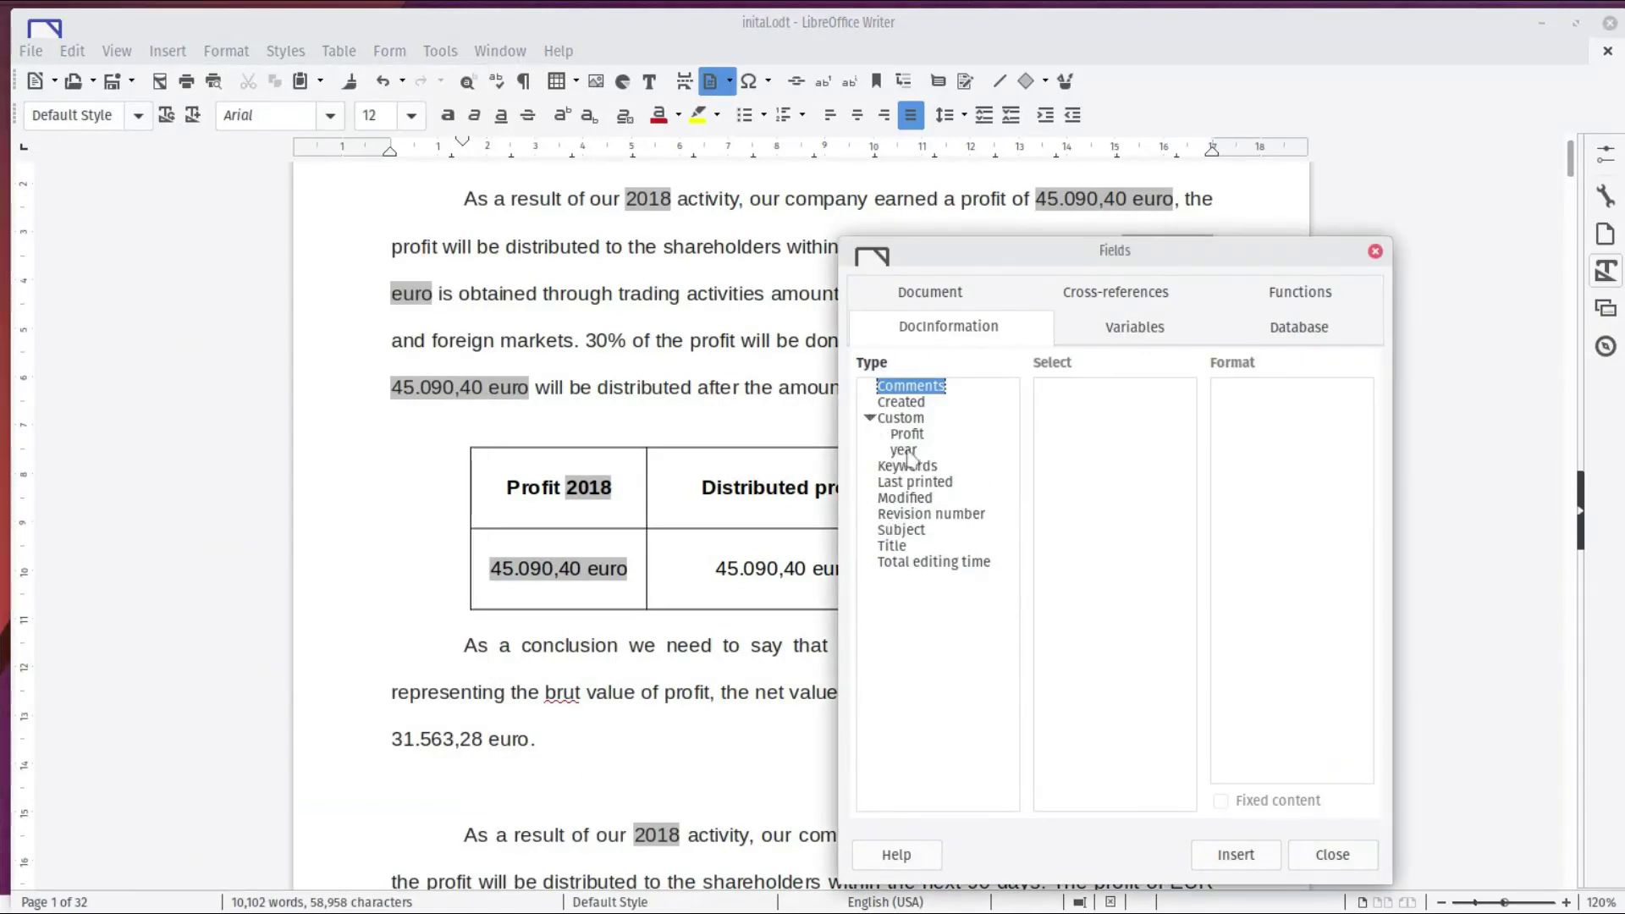
click(917, 453)
click(1256, 861)
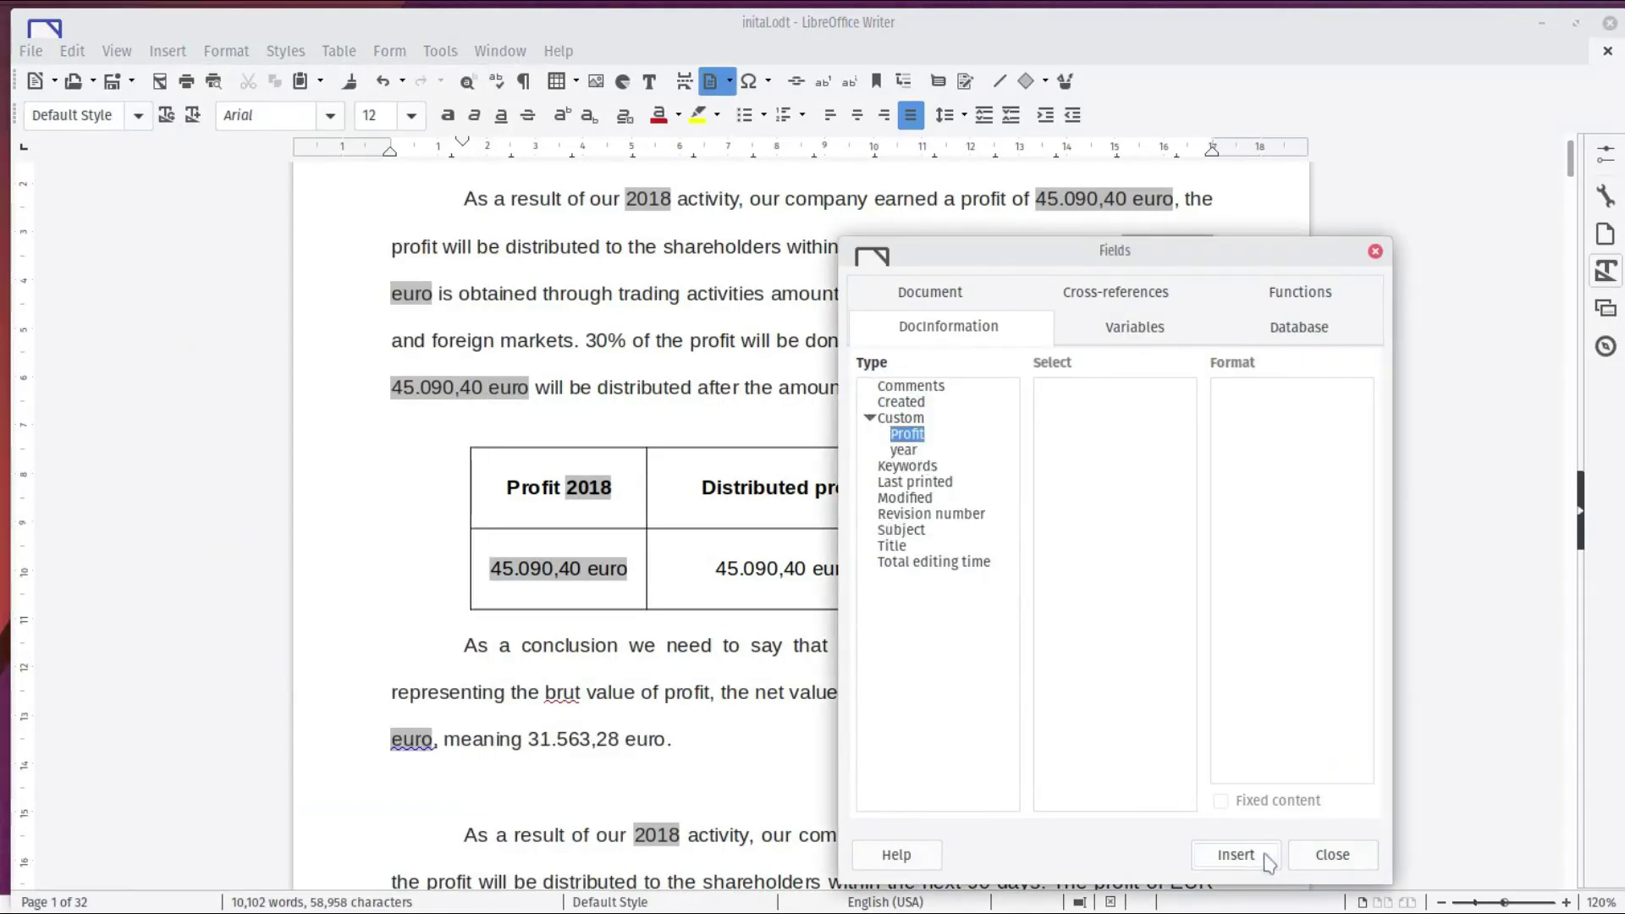
click(1344, 858)
Step: Swap the next paragraph's profit figure for the Profit field showing 45.090,40 euro
click(1061, 835)
key(Delete)
key(Delete)
key(Delete)
key(Delete)
key(Delete)
key(Delete)
key(Delete)
key(Delete)
key(Delete)
key(Delete)
key(Delete)
key(Delete)
key(Delete)
key(Delete)
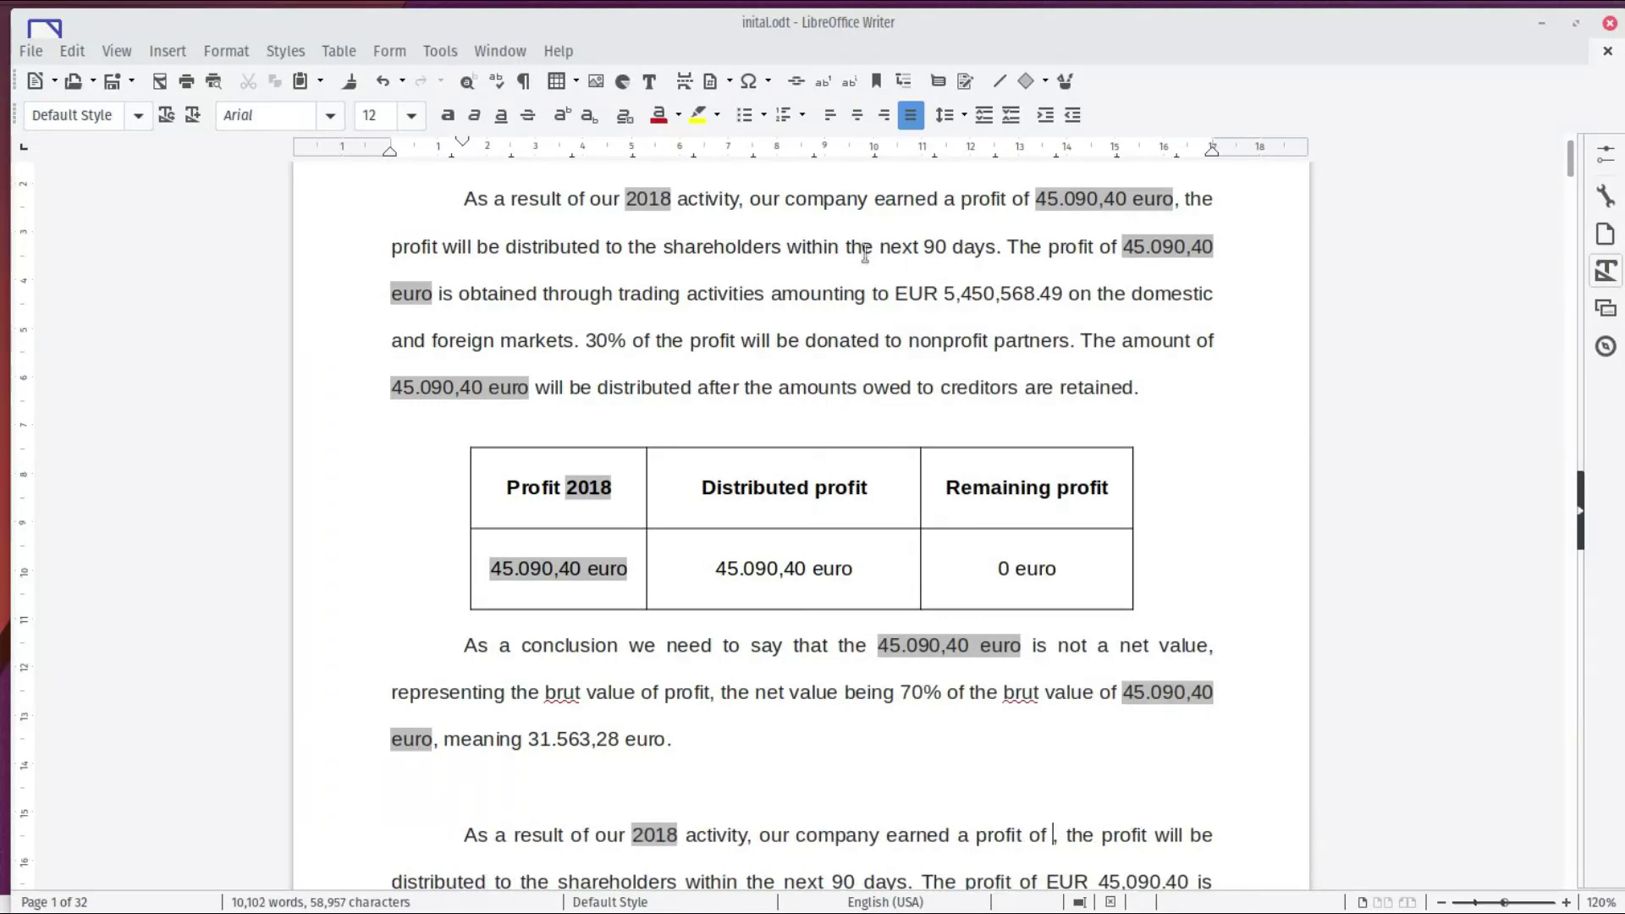
key(ctrl+F2)
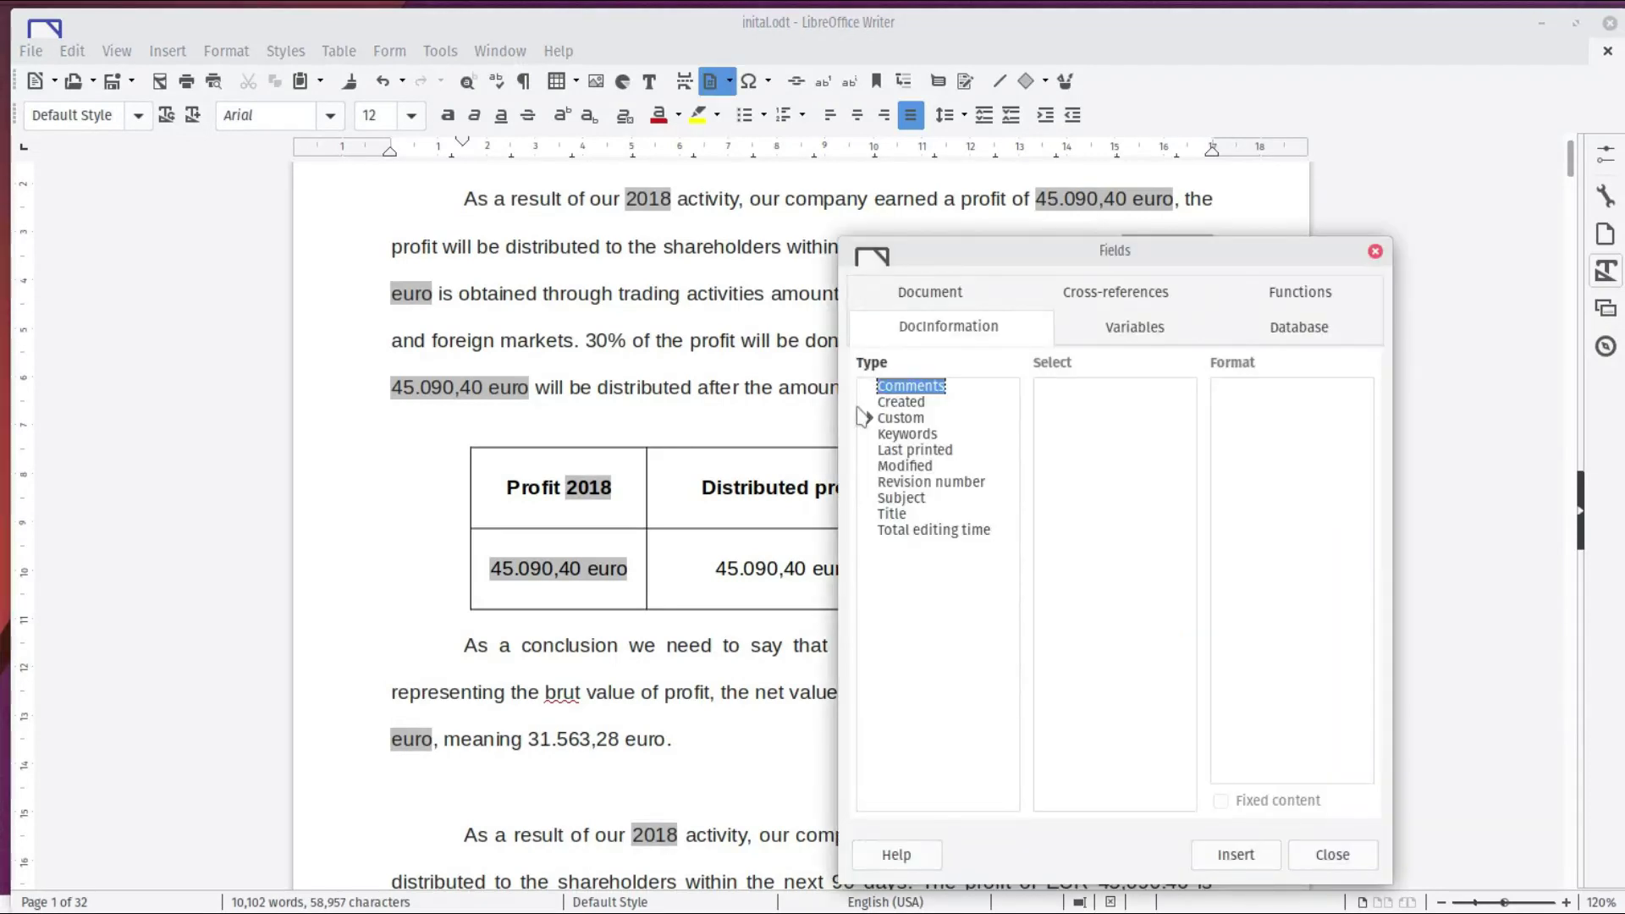
click(868, 417)
click(907, 434)
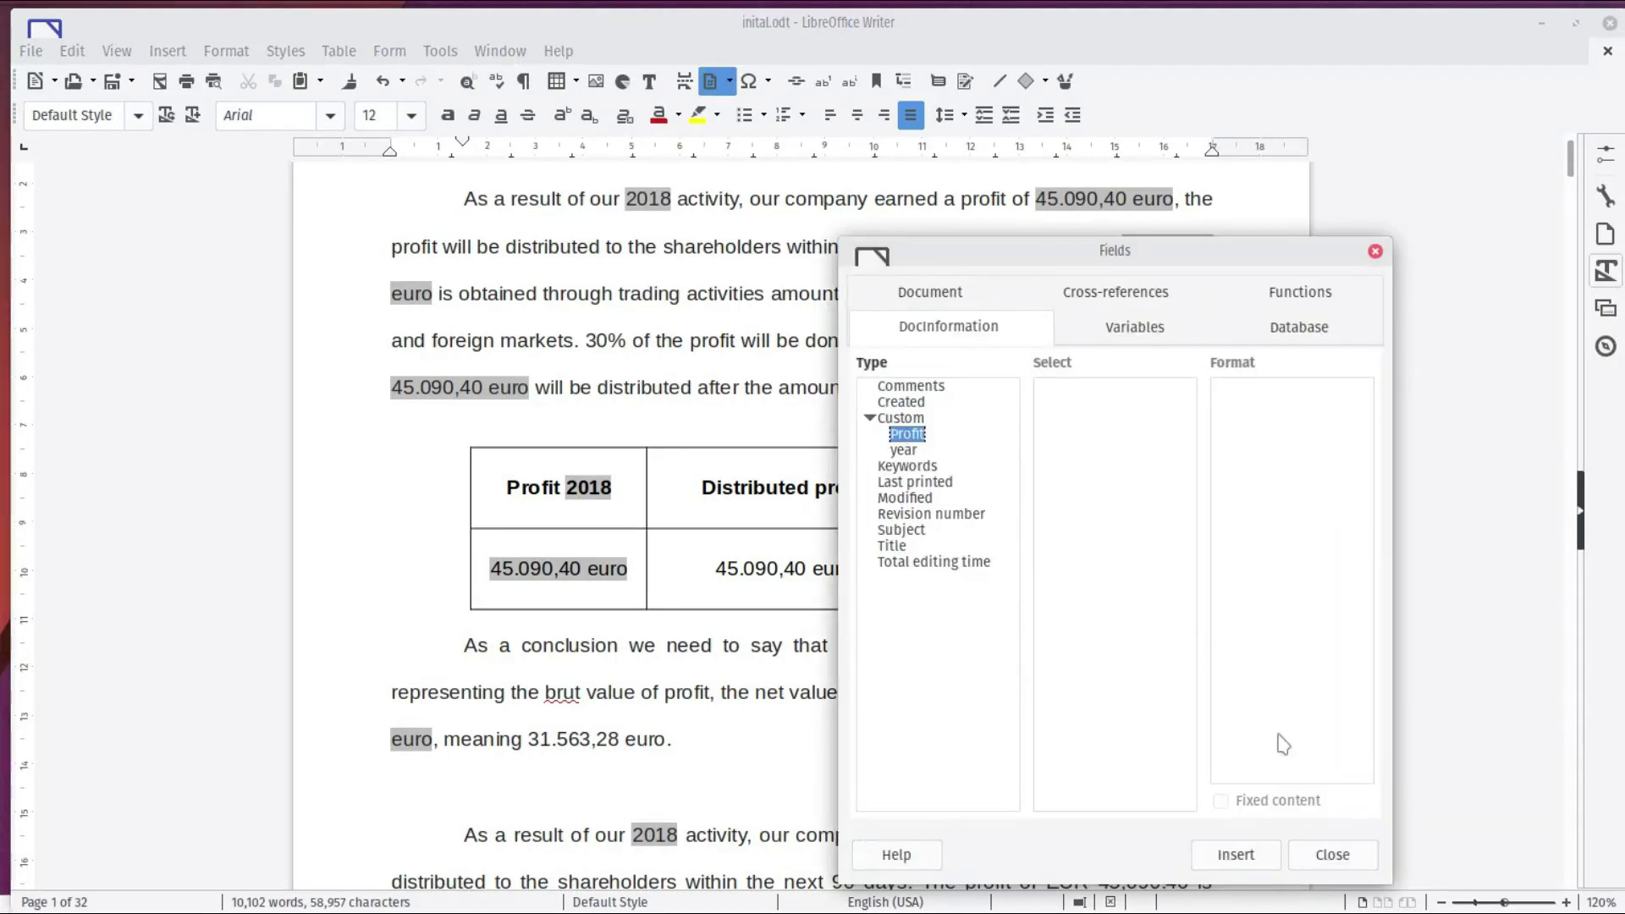
click(1273, 854)
click(965, 645)
scroll(897, 596, up, 3)
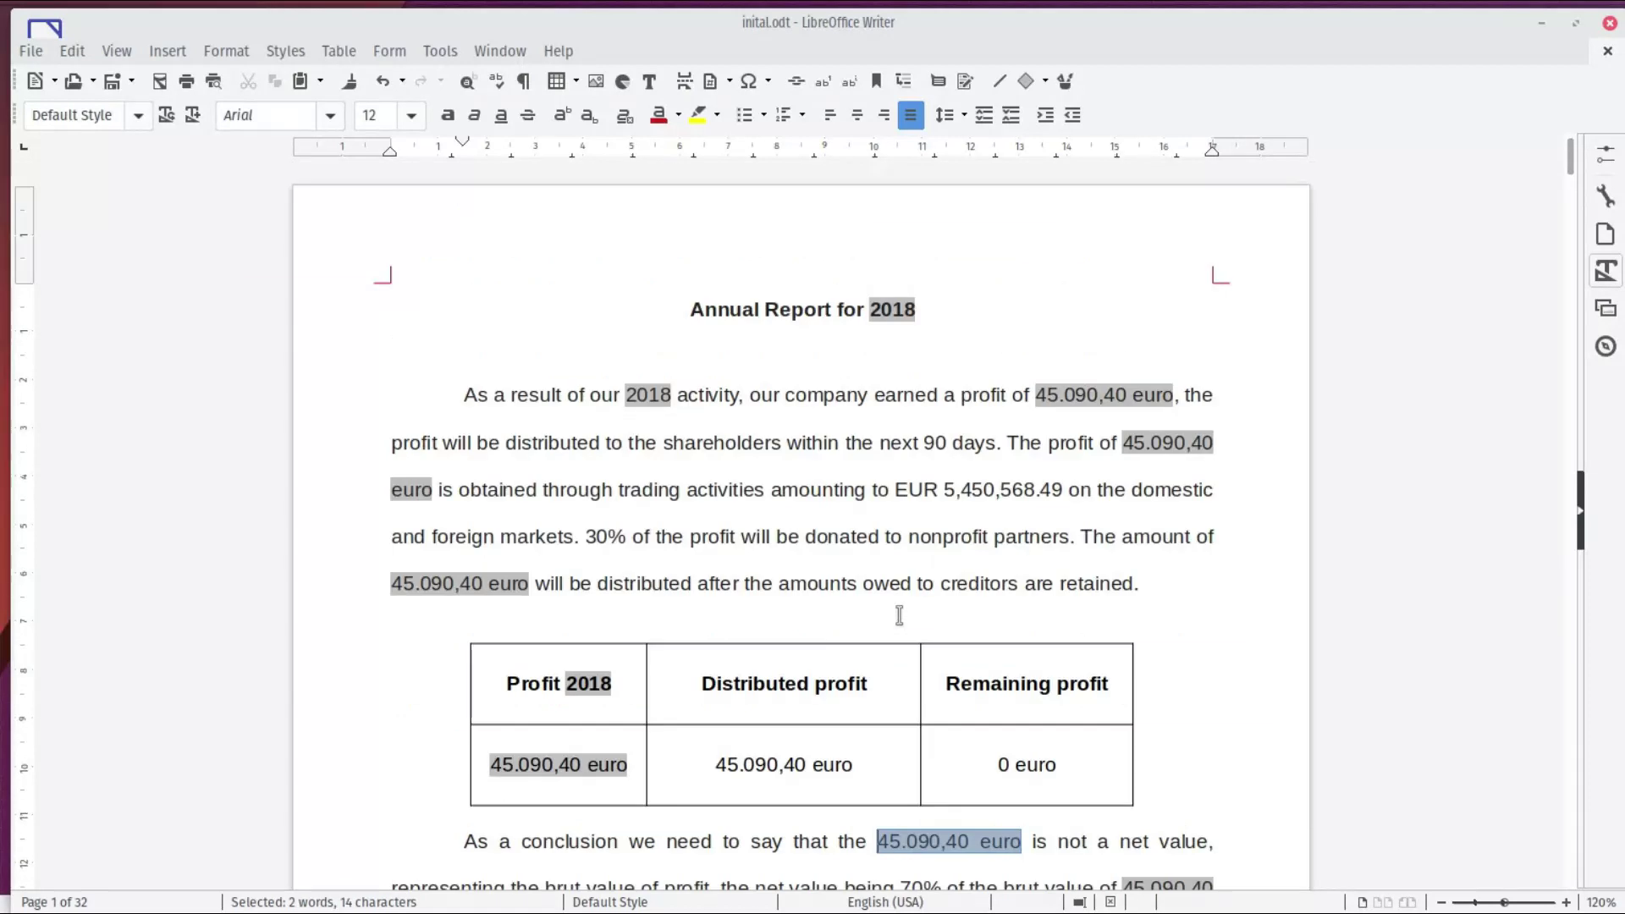
Step: Change the Profit custom property in document Properties to 46.088,88 euro
click(818, 423)
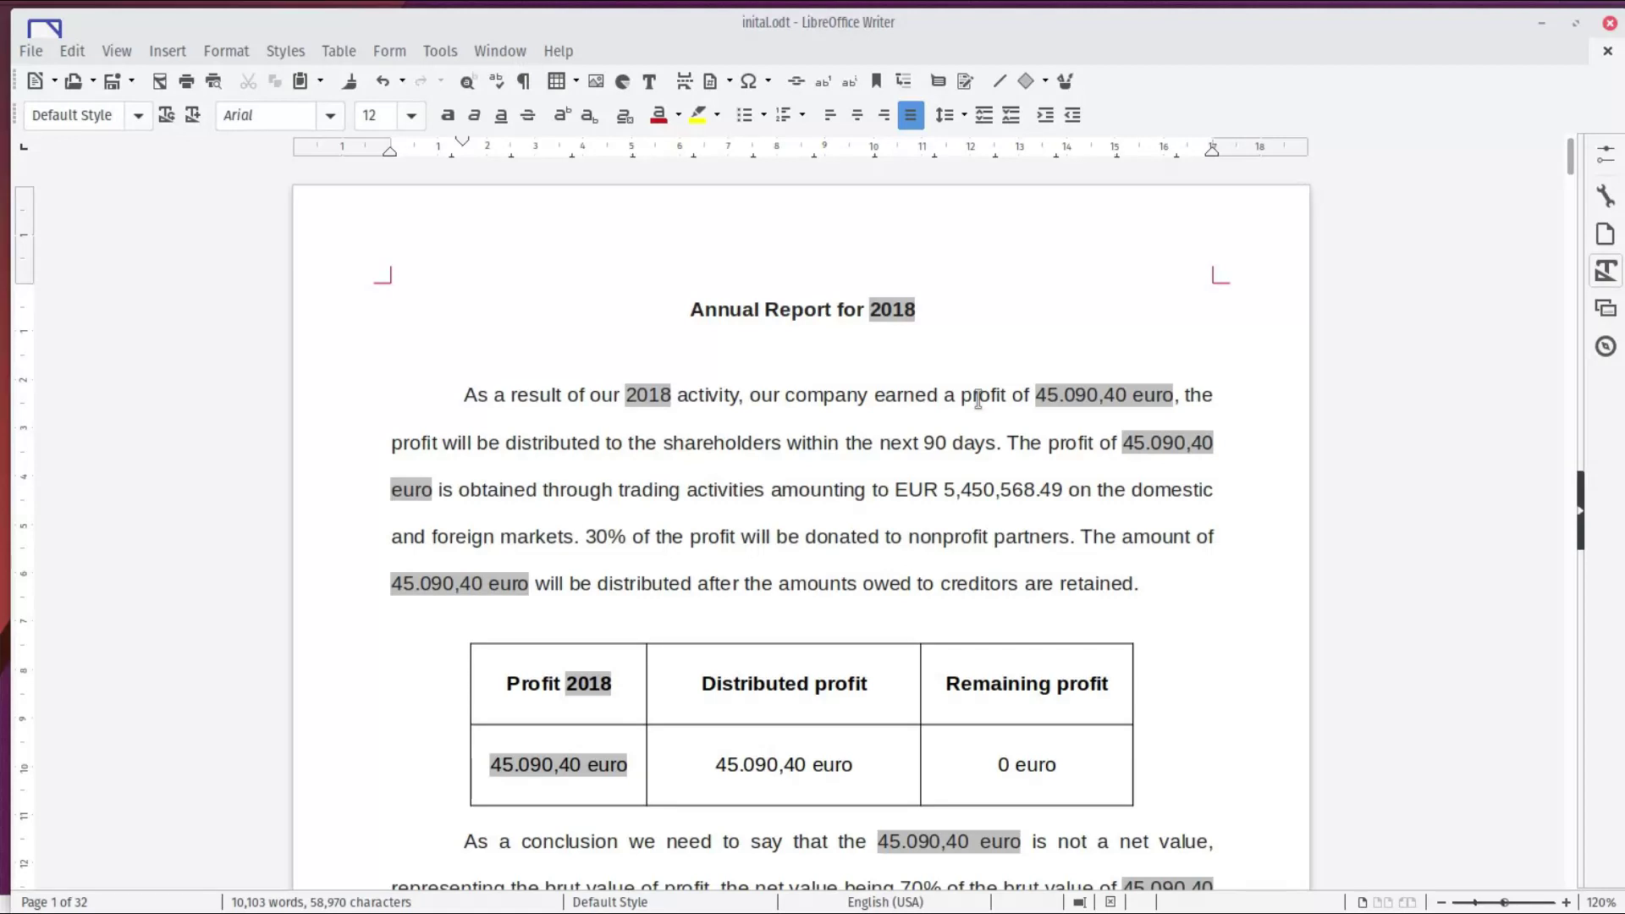
click(30, 51)
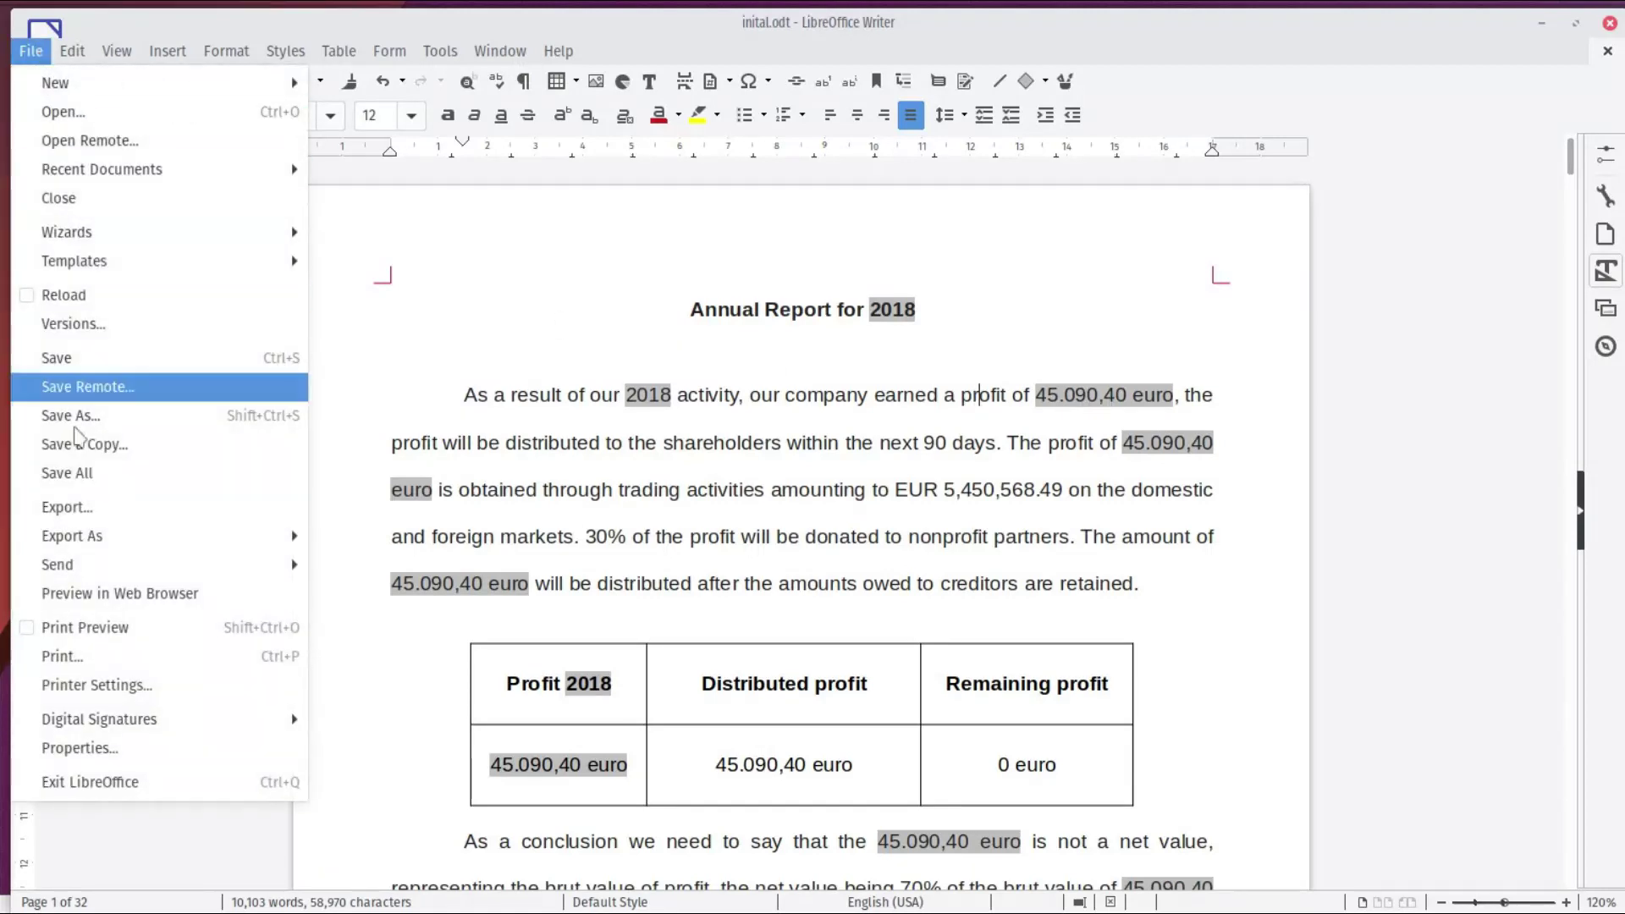
click(108, 750)
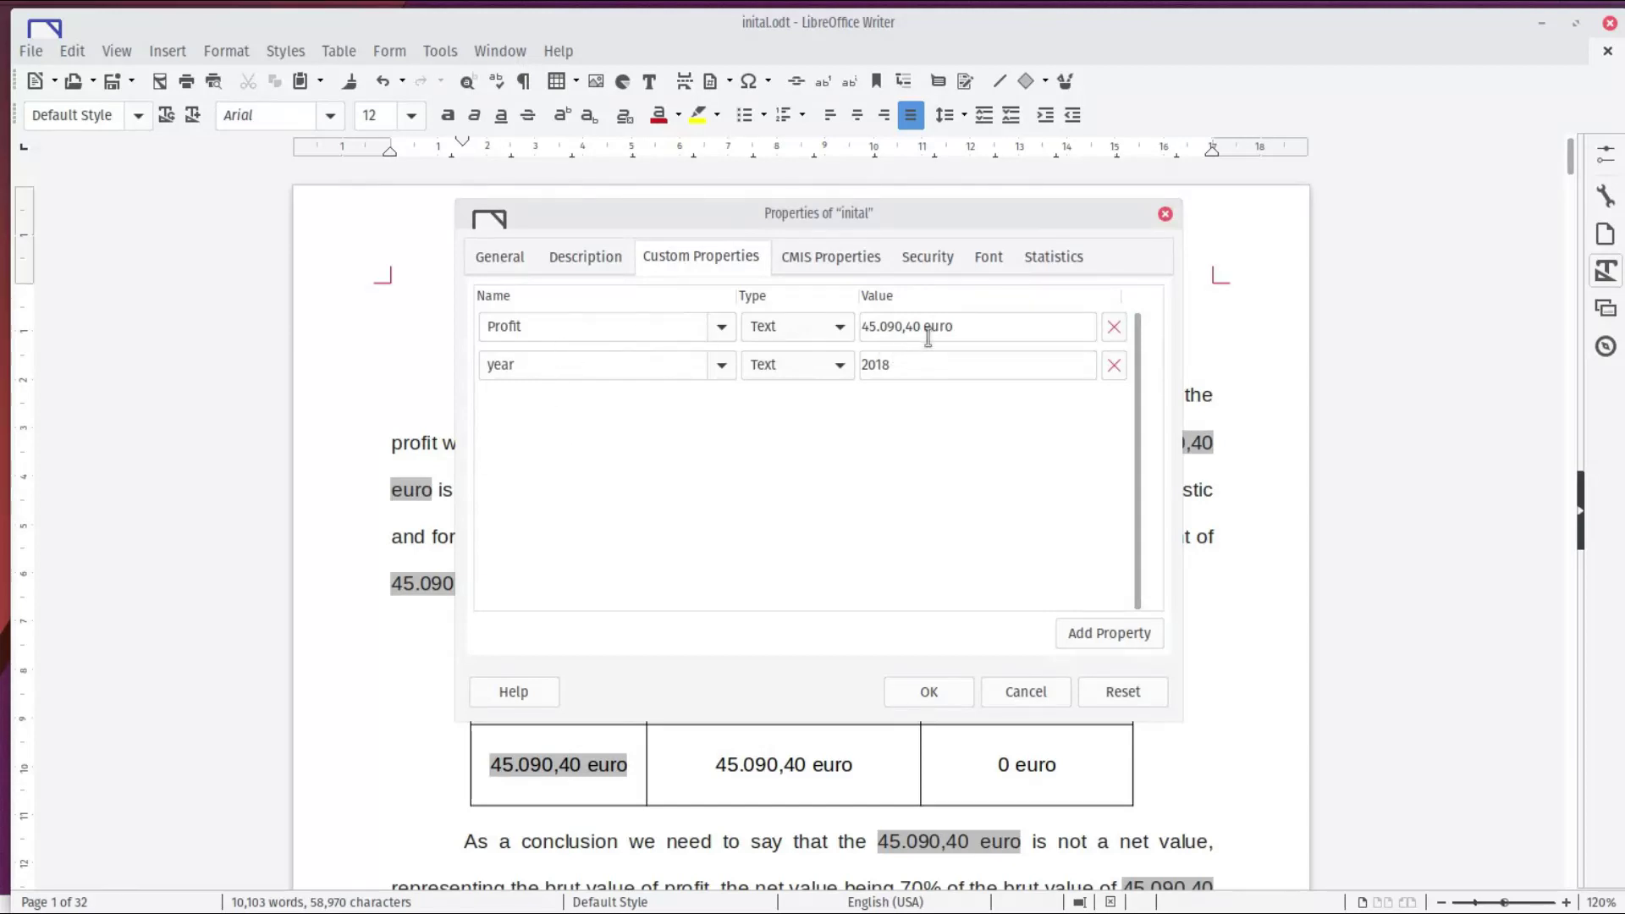
click(928, 325)
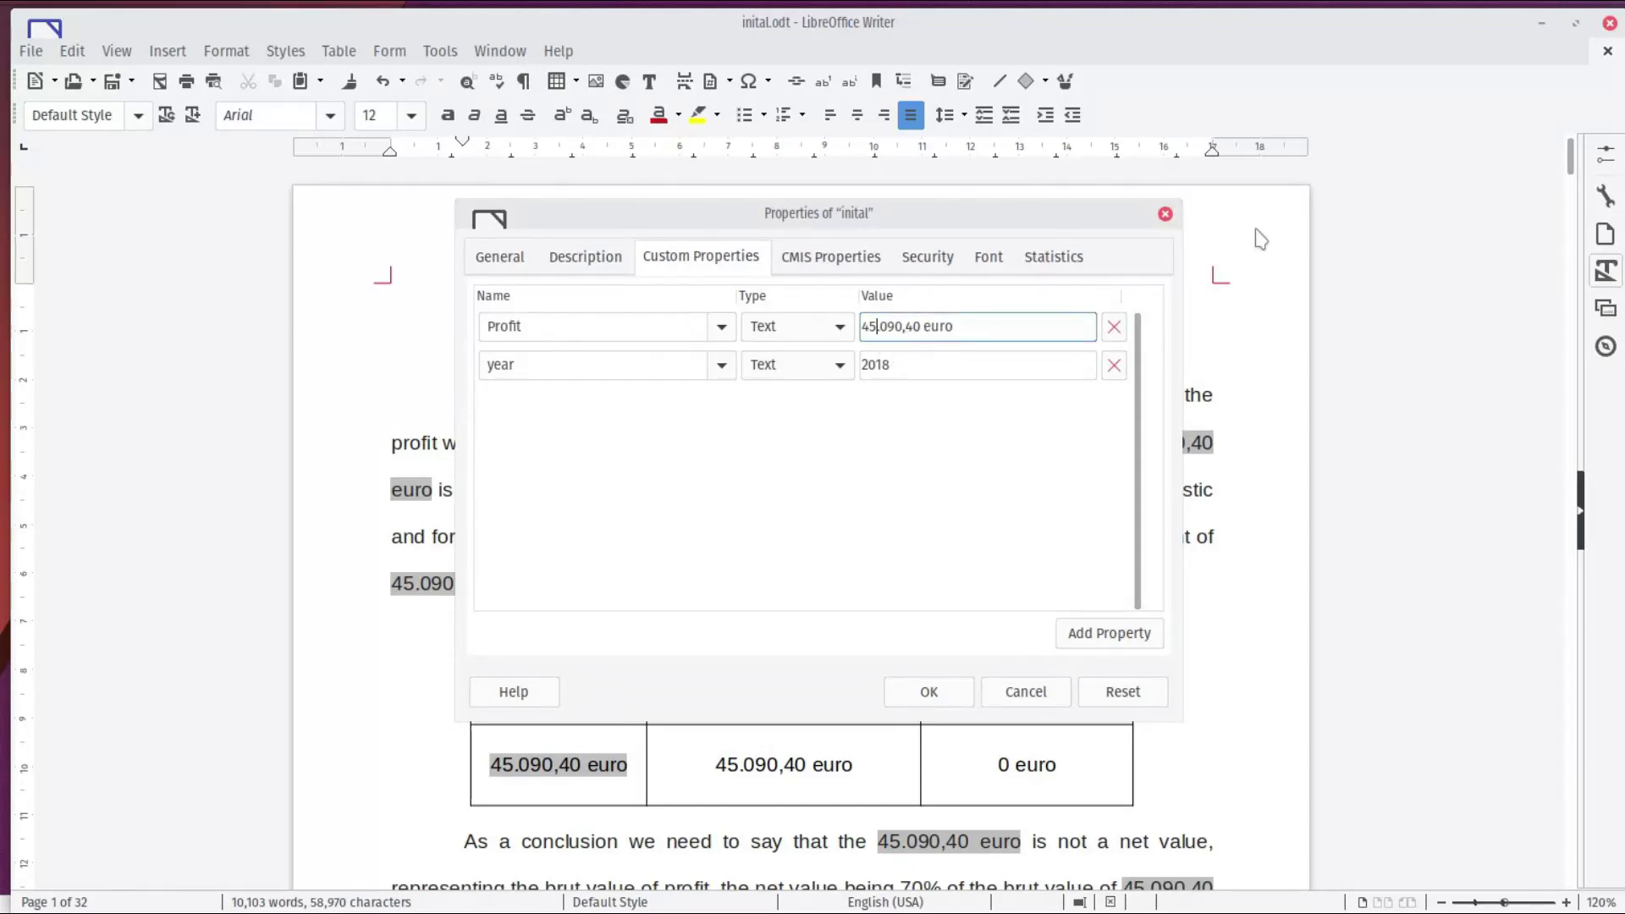
key(Delete)
text(6)
key(Delete)
key(Delete)
key(Delete)
text(88)
click(910, 325)
key(BackSpace)
text(88)
click(930, 692)
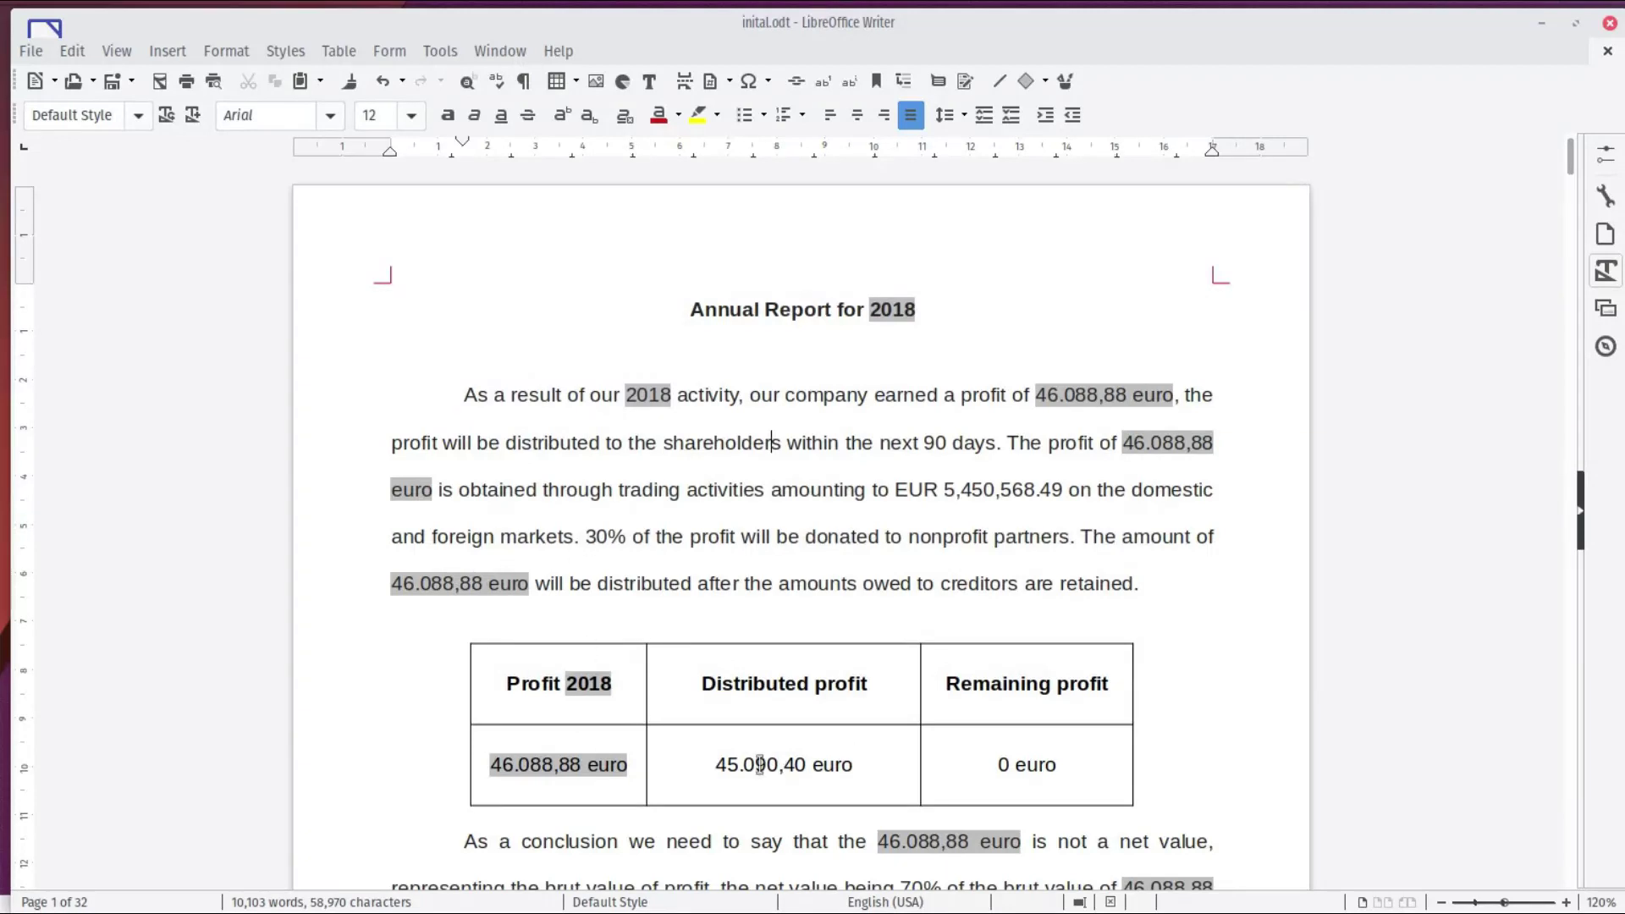
Step: Retype the Distributed profit cell as 46.088,88 euro, then inspect the year field unchanged
click(728, 766)
key(Delete)
key(Delete)
text(6)
key(Delete)
key(Delete)
text(88)
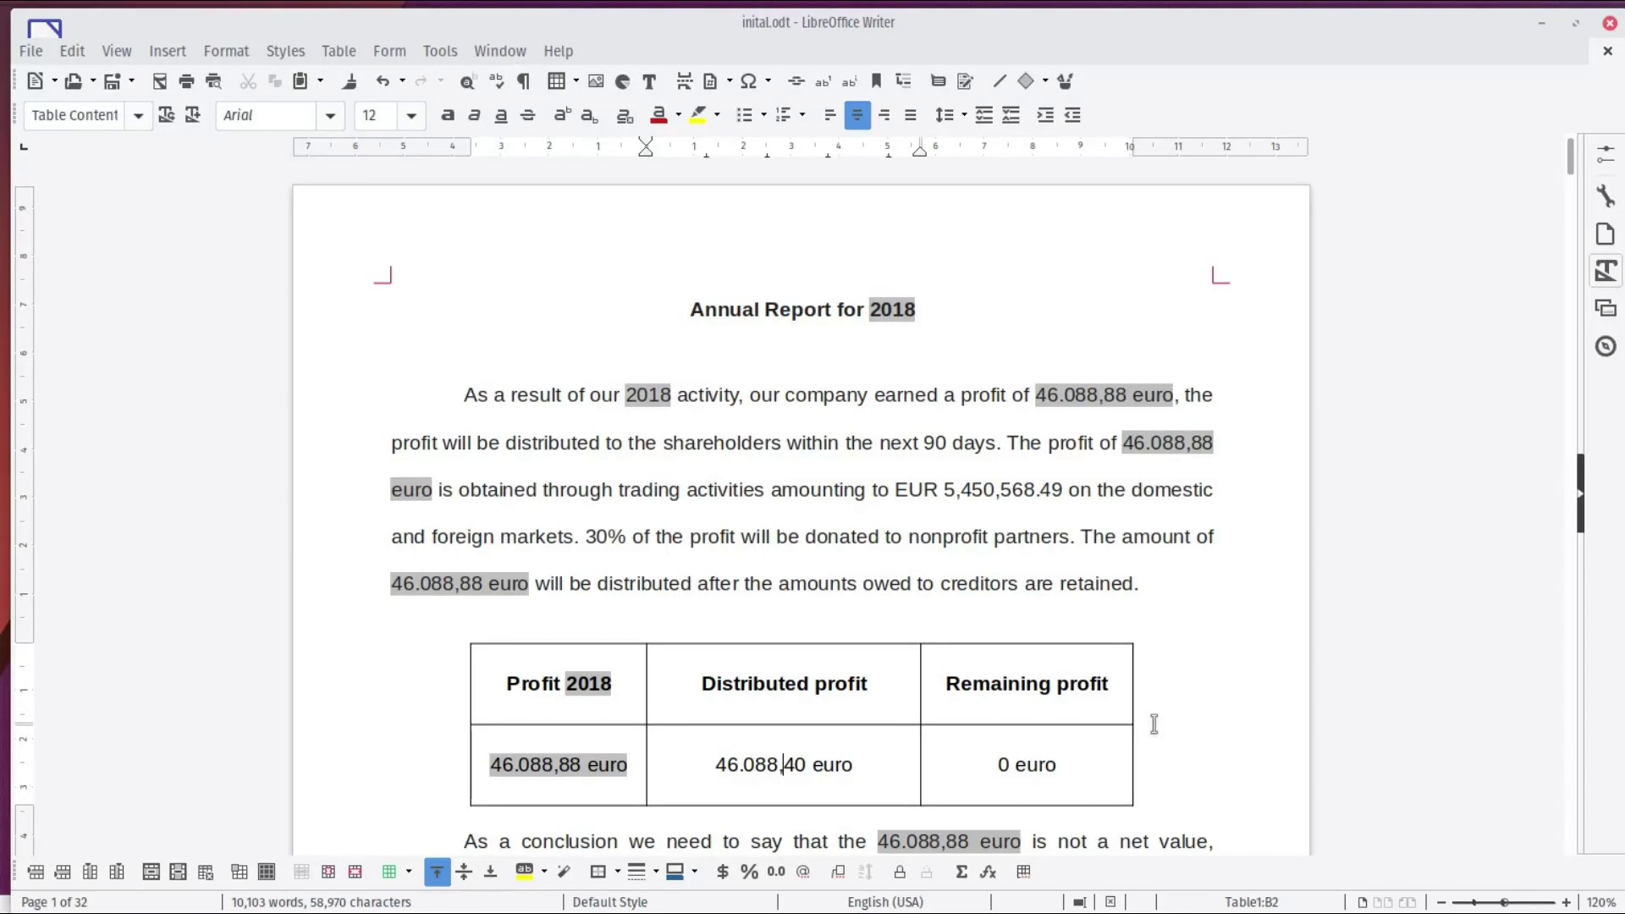
key(Delete)
key(Delete)
text(8)
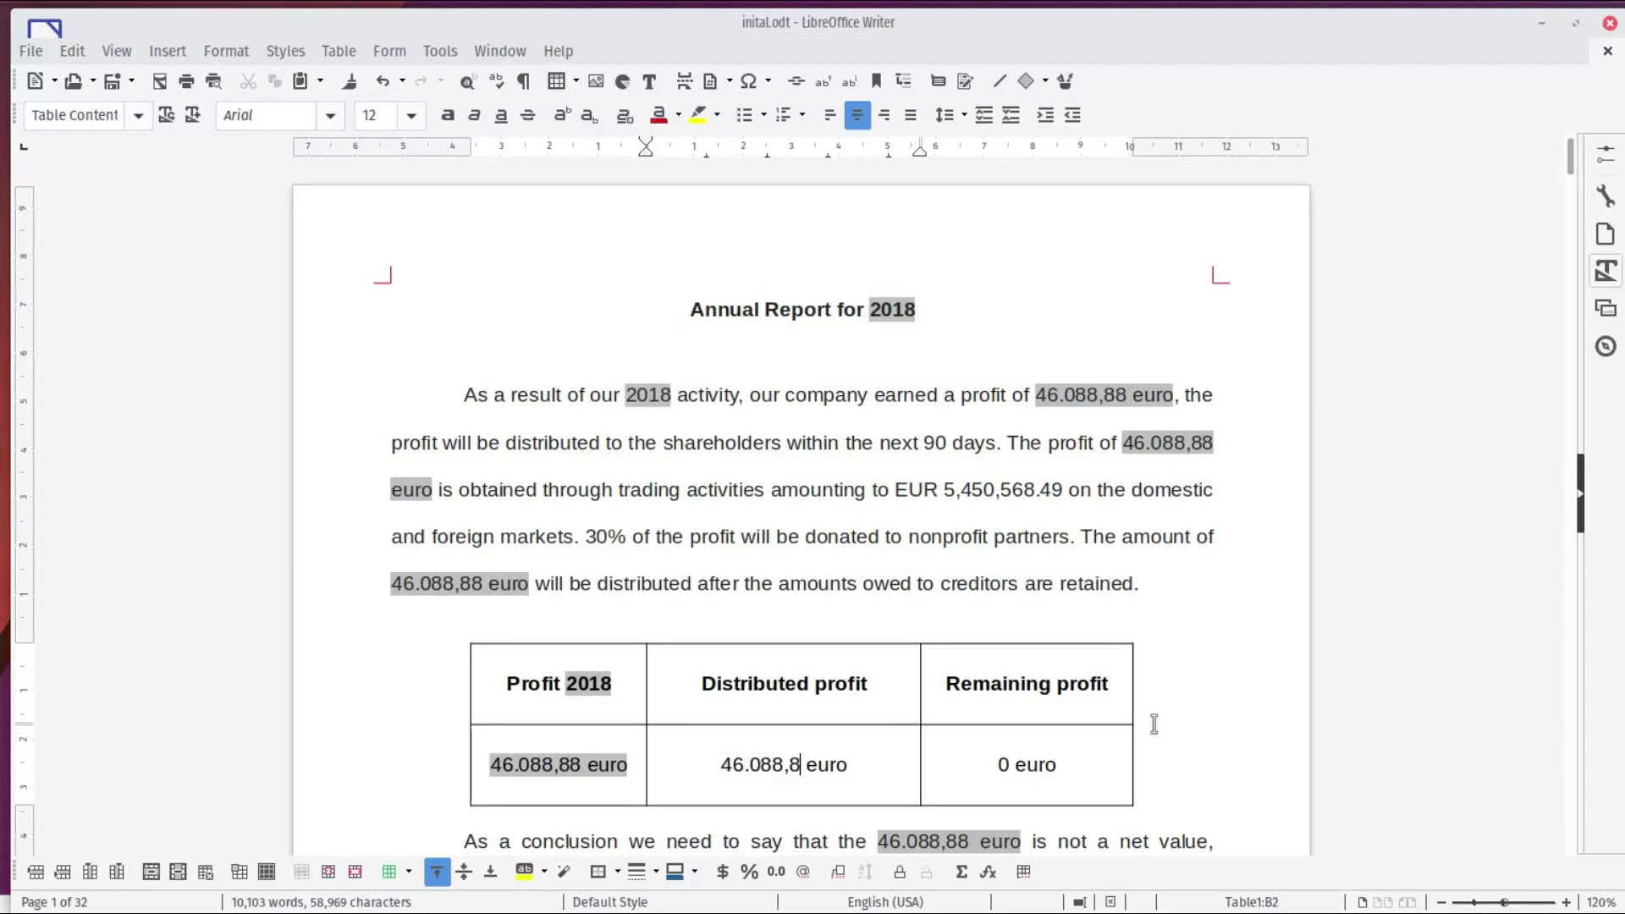
text(8)
click(1056, 683)
scroll(1079, 641, down, 2)
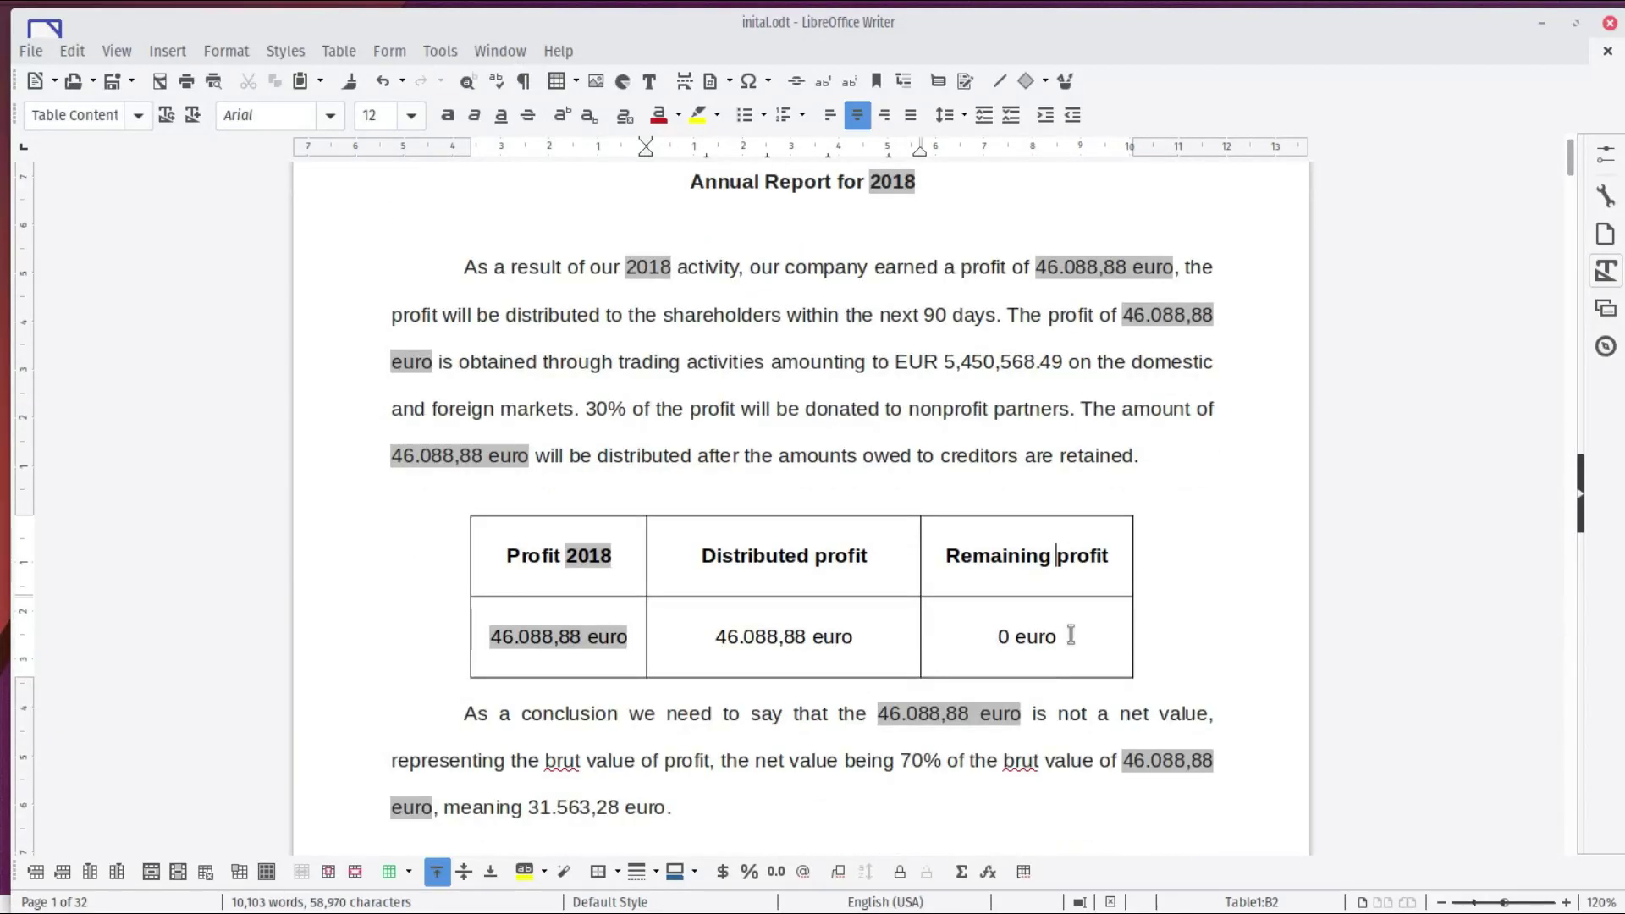
scroll(1080, 642, down, 3)
scroll(1102, 523, up, 3)
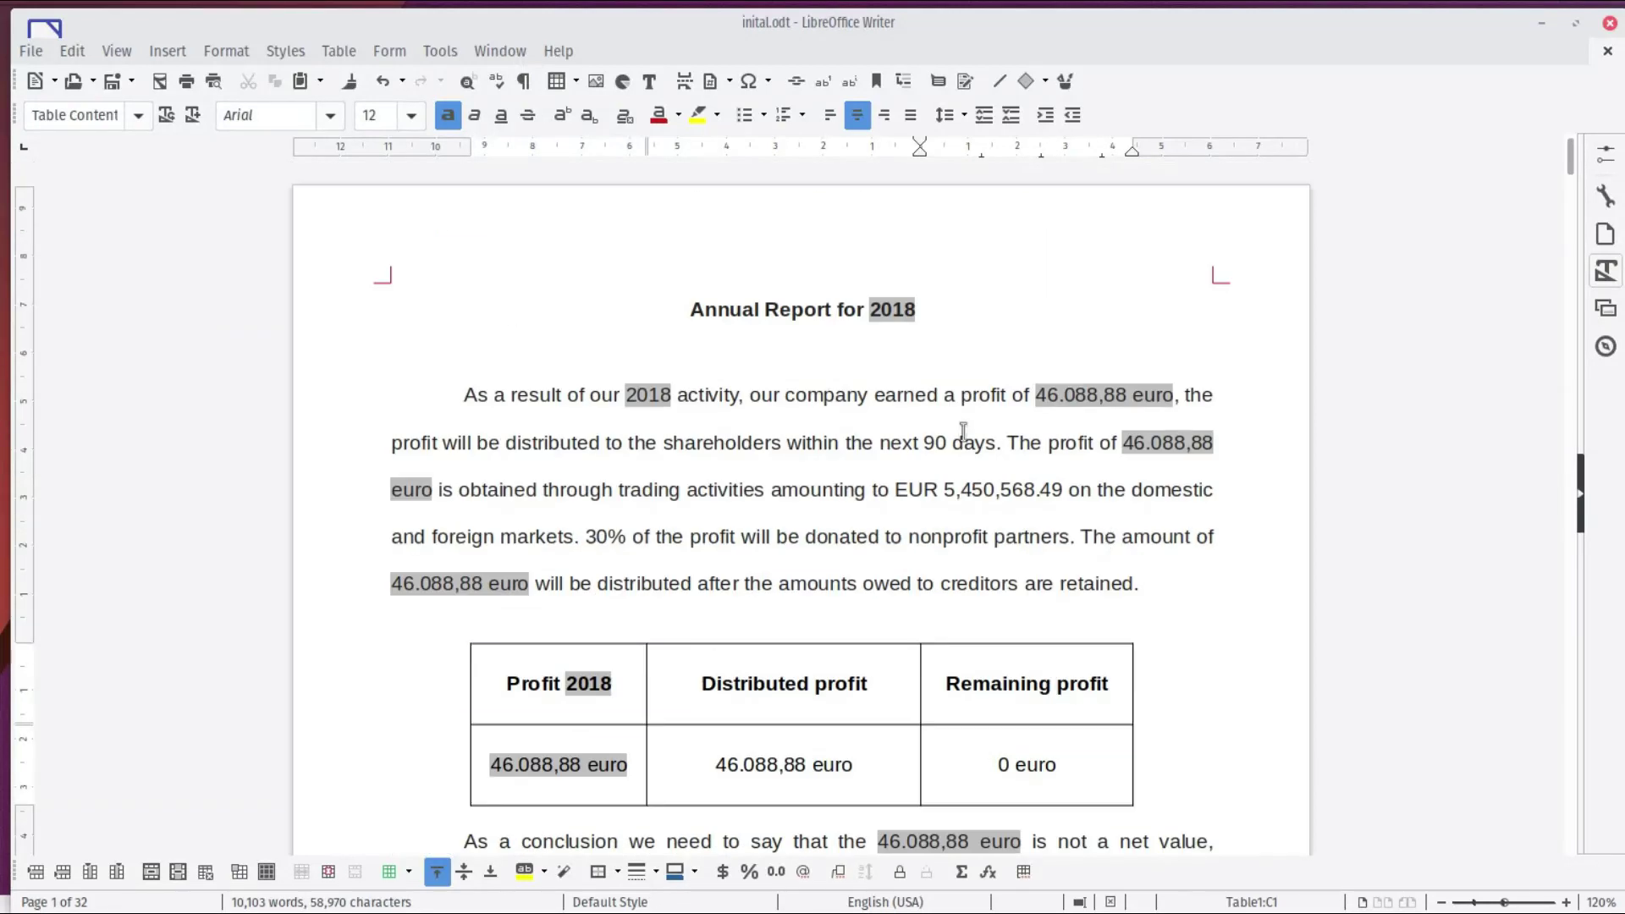
double_click(895, 310)
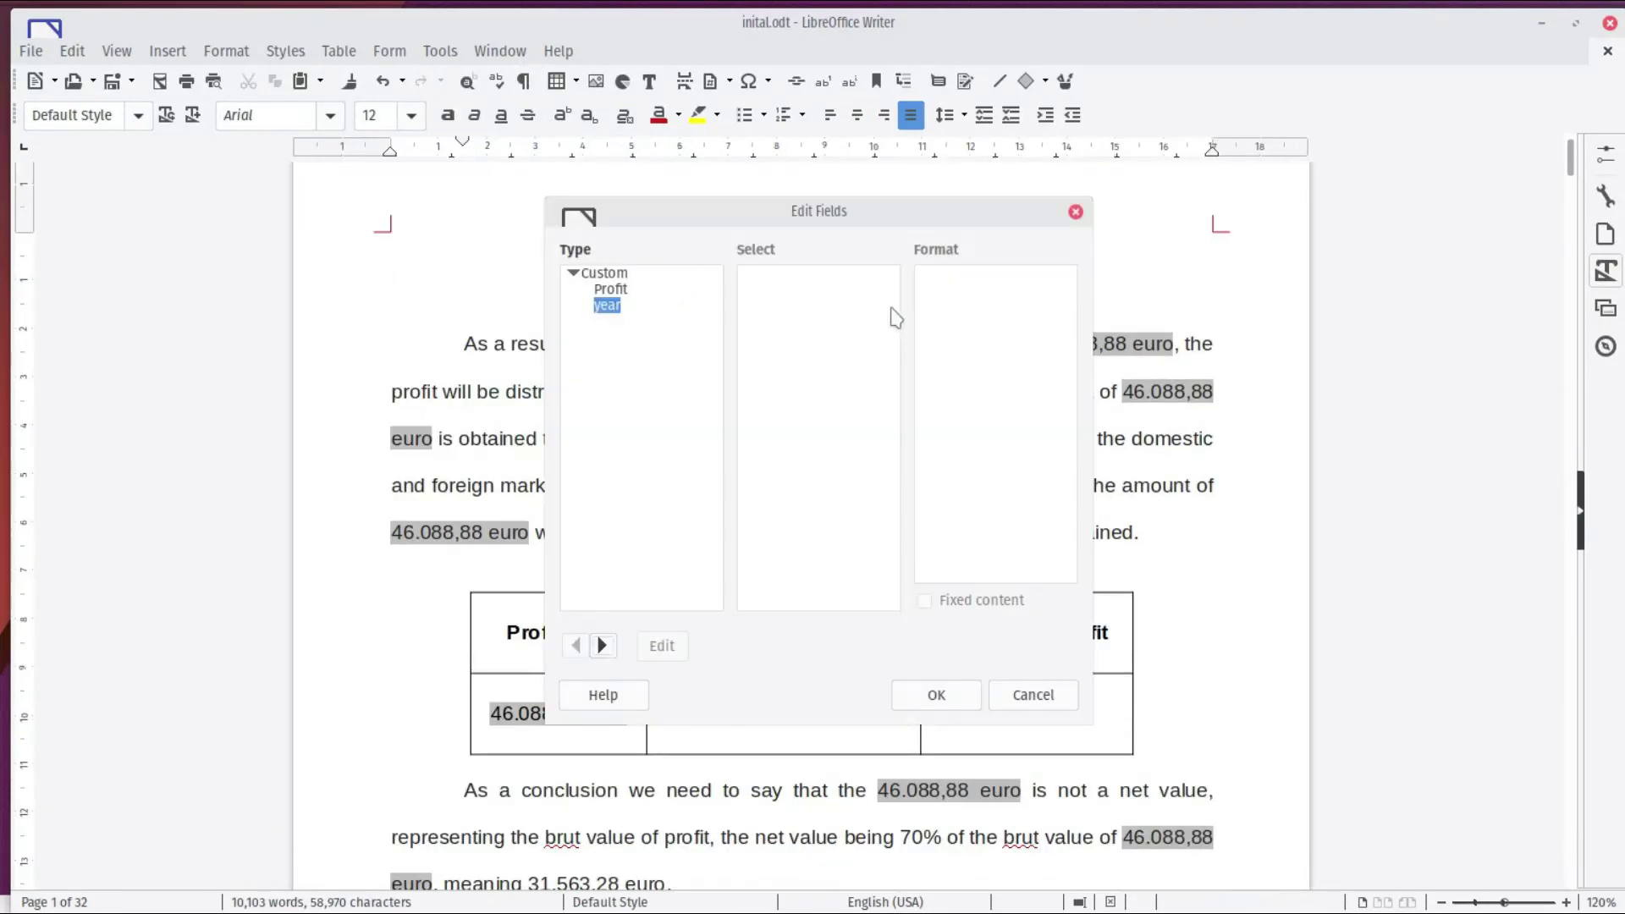
click(1033, 695)
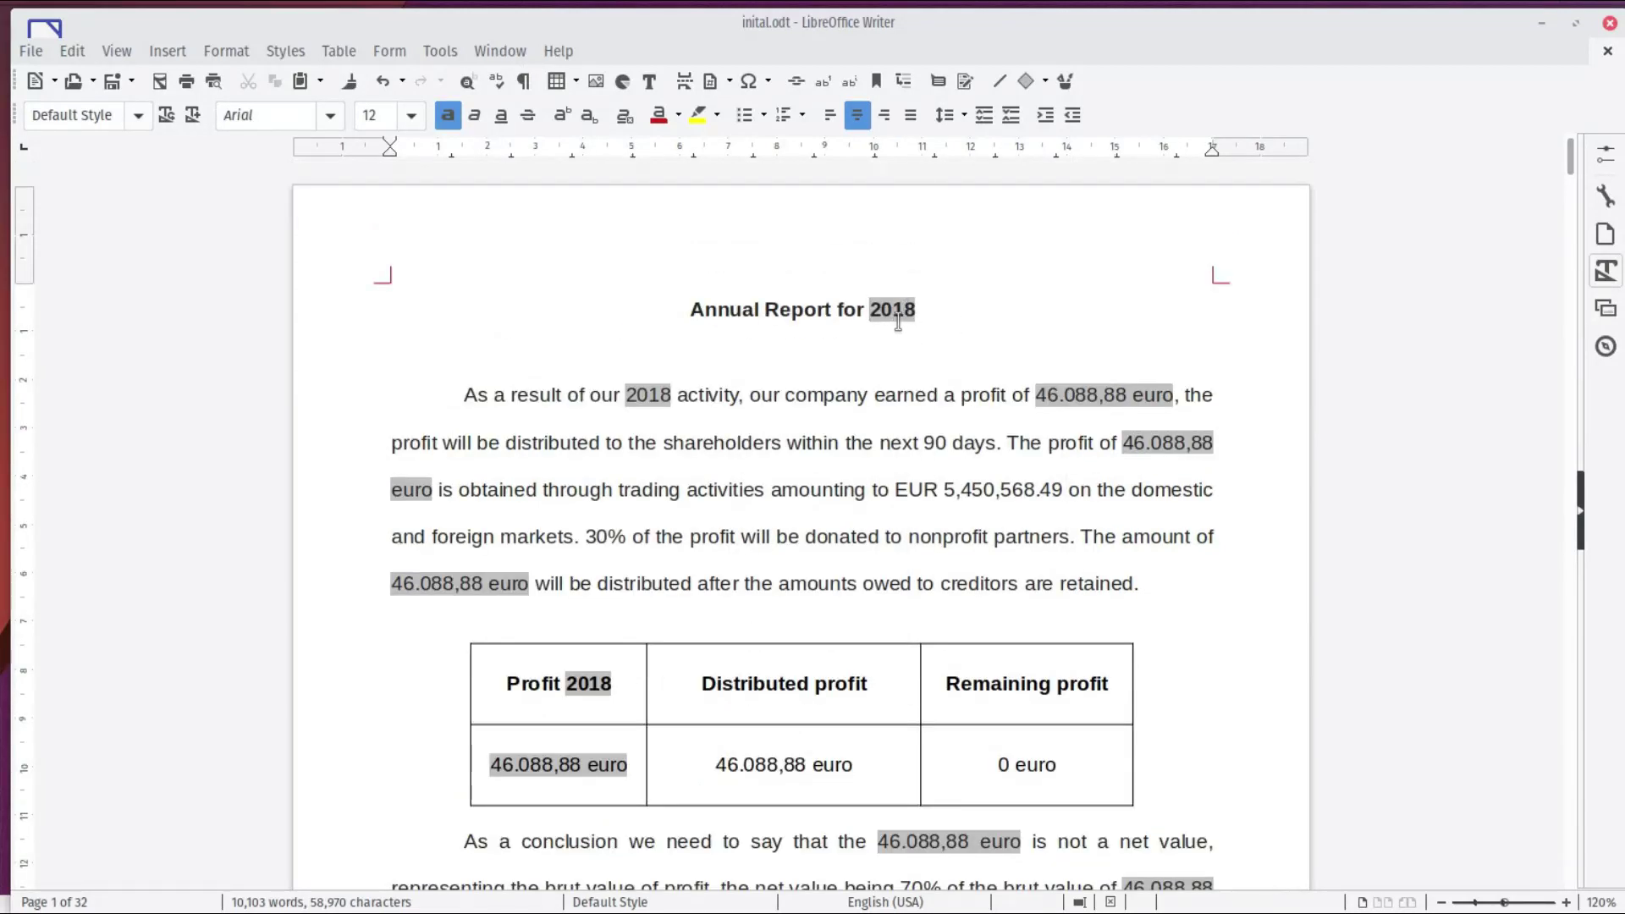
Step: Replace the year custom property value 2018 with 2019 in document Properties
click(36, 53)
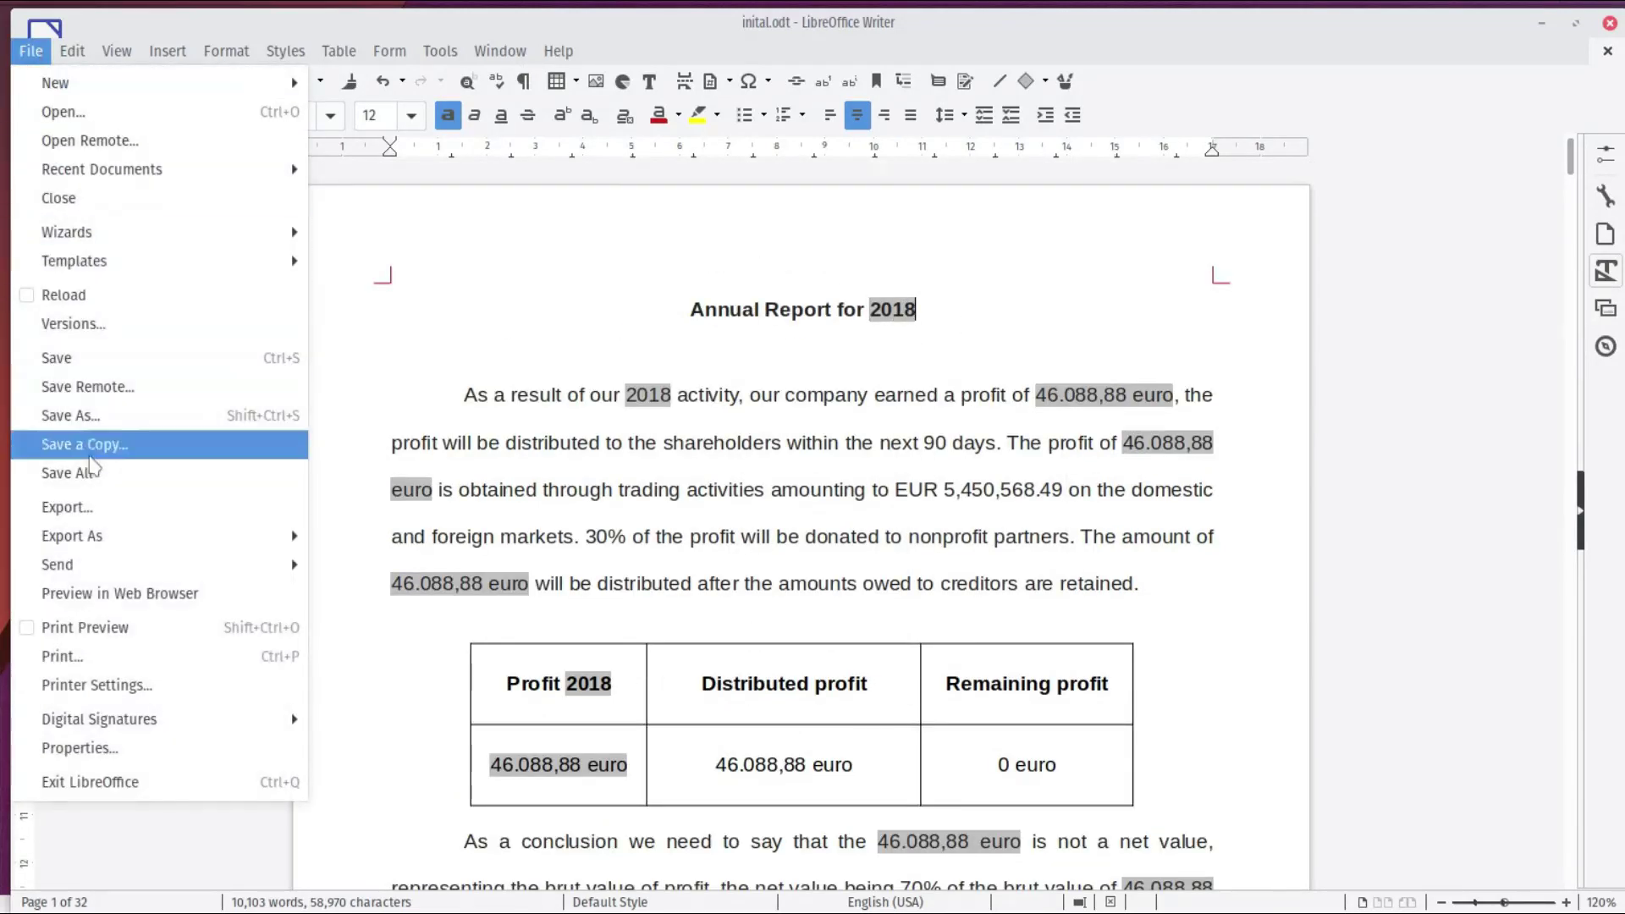
click(112, 747)
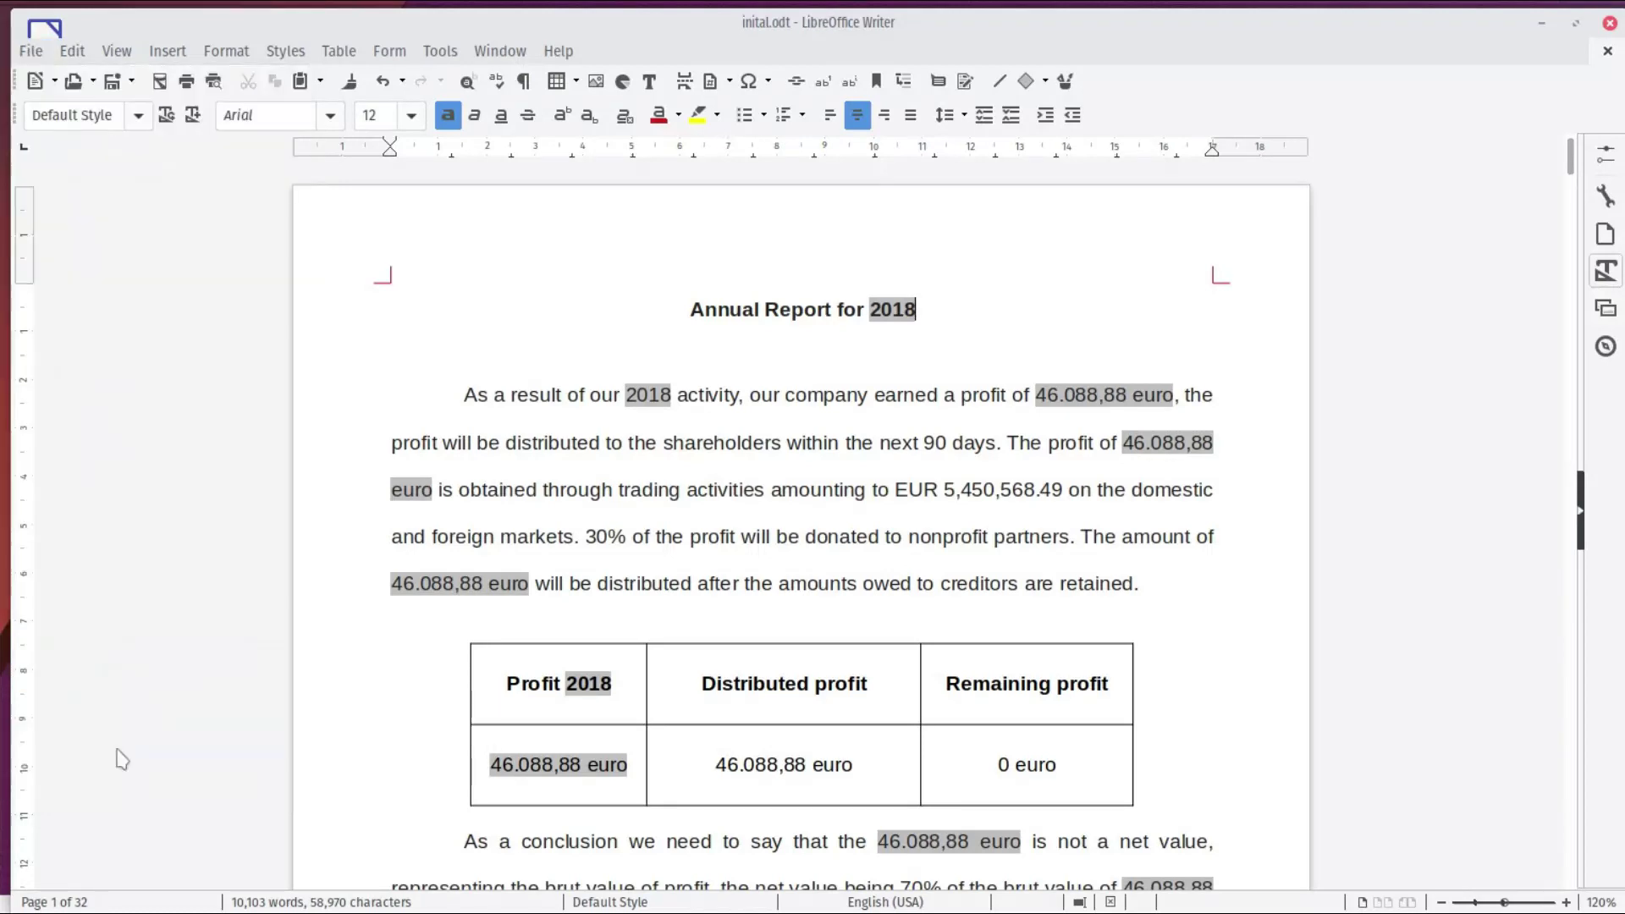
double_click(914, 365)
text(2019)
click(919, 697)
click(885, 395)
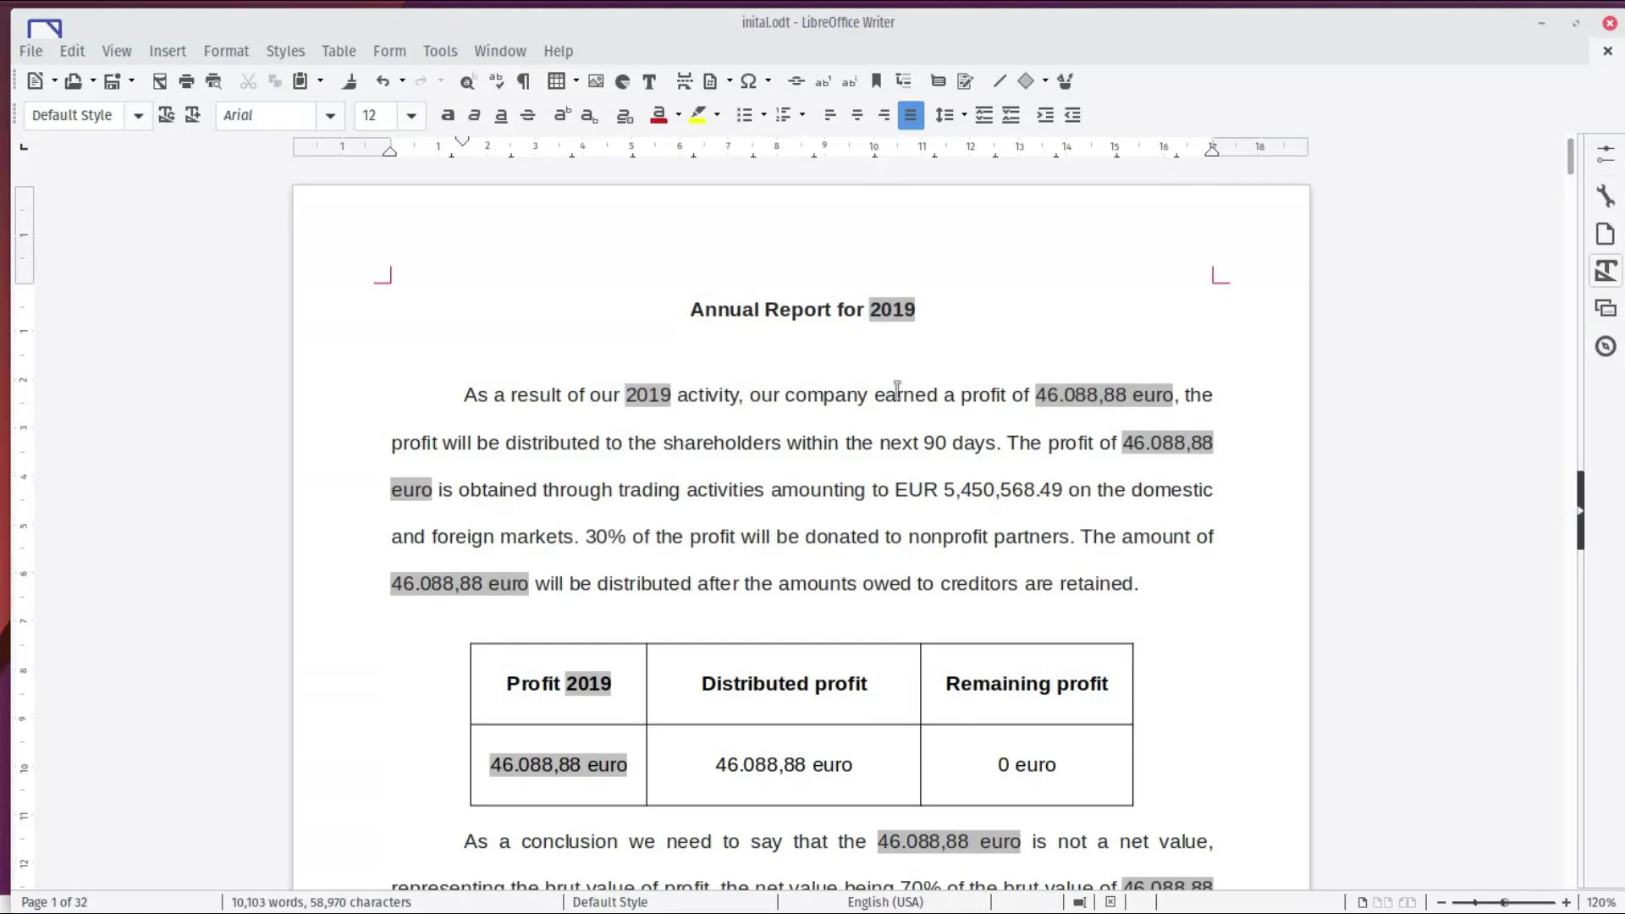
scroll(897, 390, down, 2)
scroll(899, 394, down, 5)
scroll(899, 394, down, 5)
scroll(901, 394, down, 5)
scroll(905, 395, down, 1)
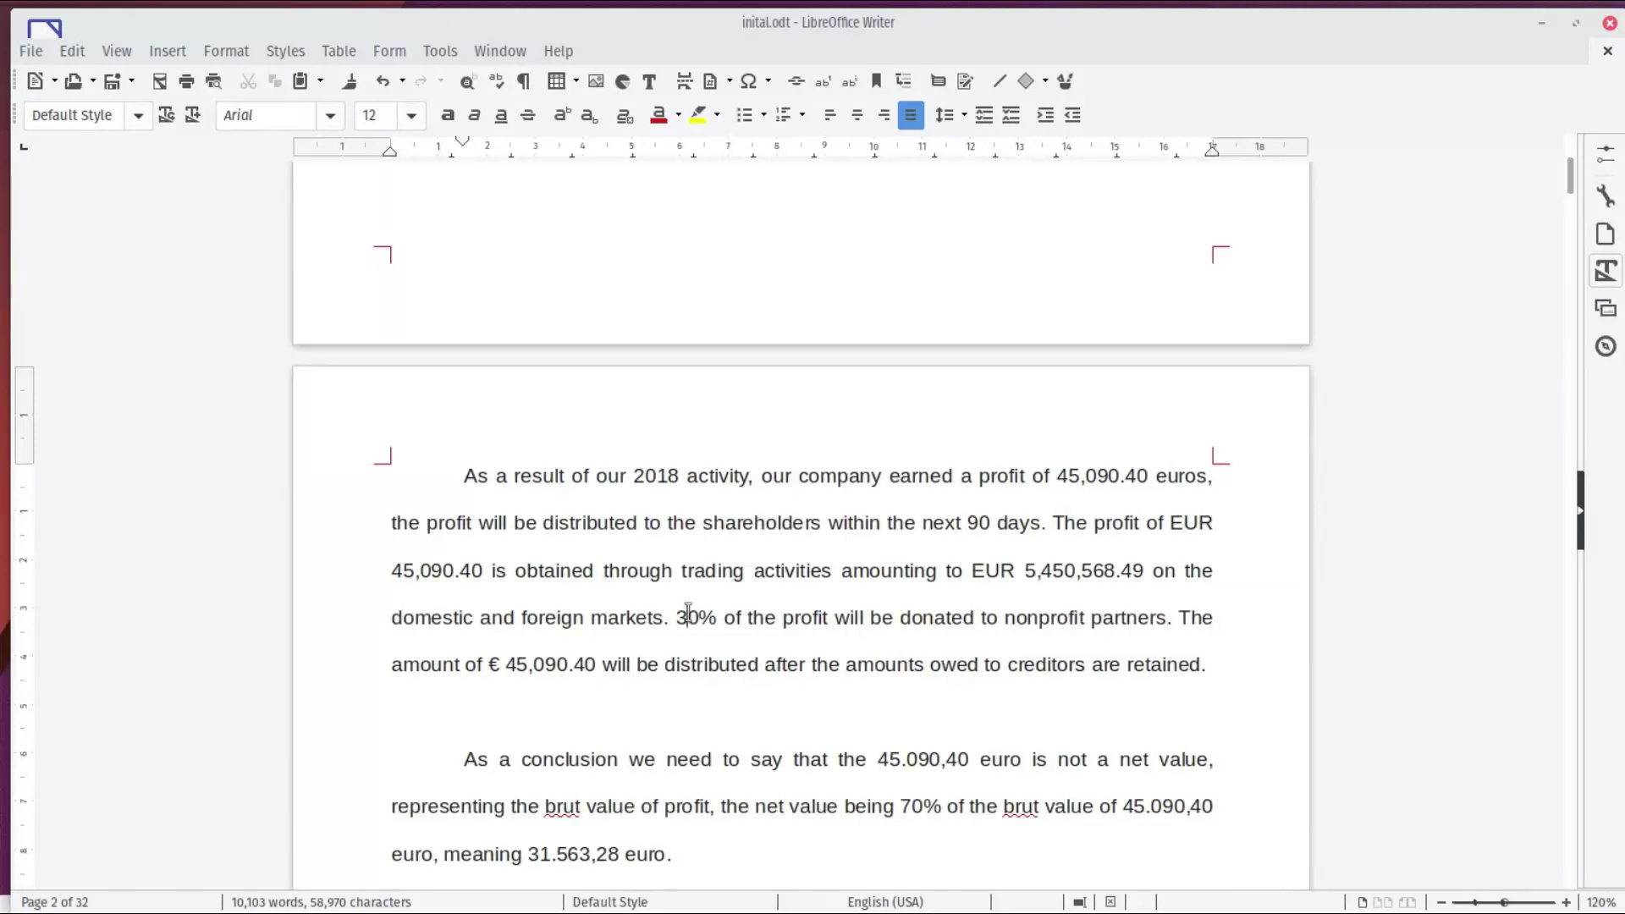
scroll(955, 581, down, 7)
scroll(954, 582, down, 5)
scroll(950, 583, down, 5)
scroll(950, 582, up, 3)
scroll(950, 581, up, 2)
scroll(949, 581, up, 2)
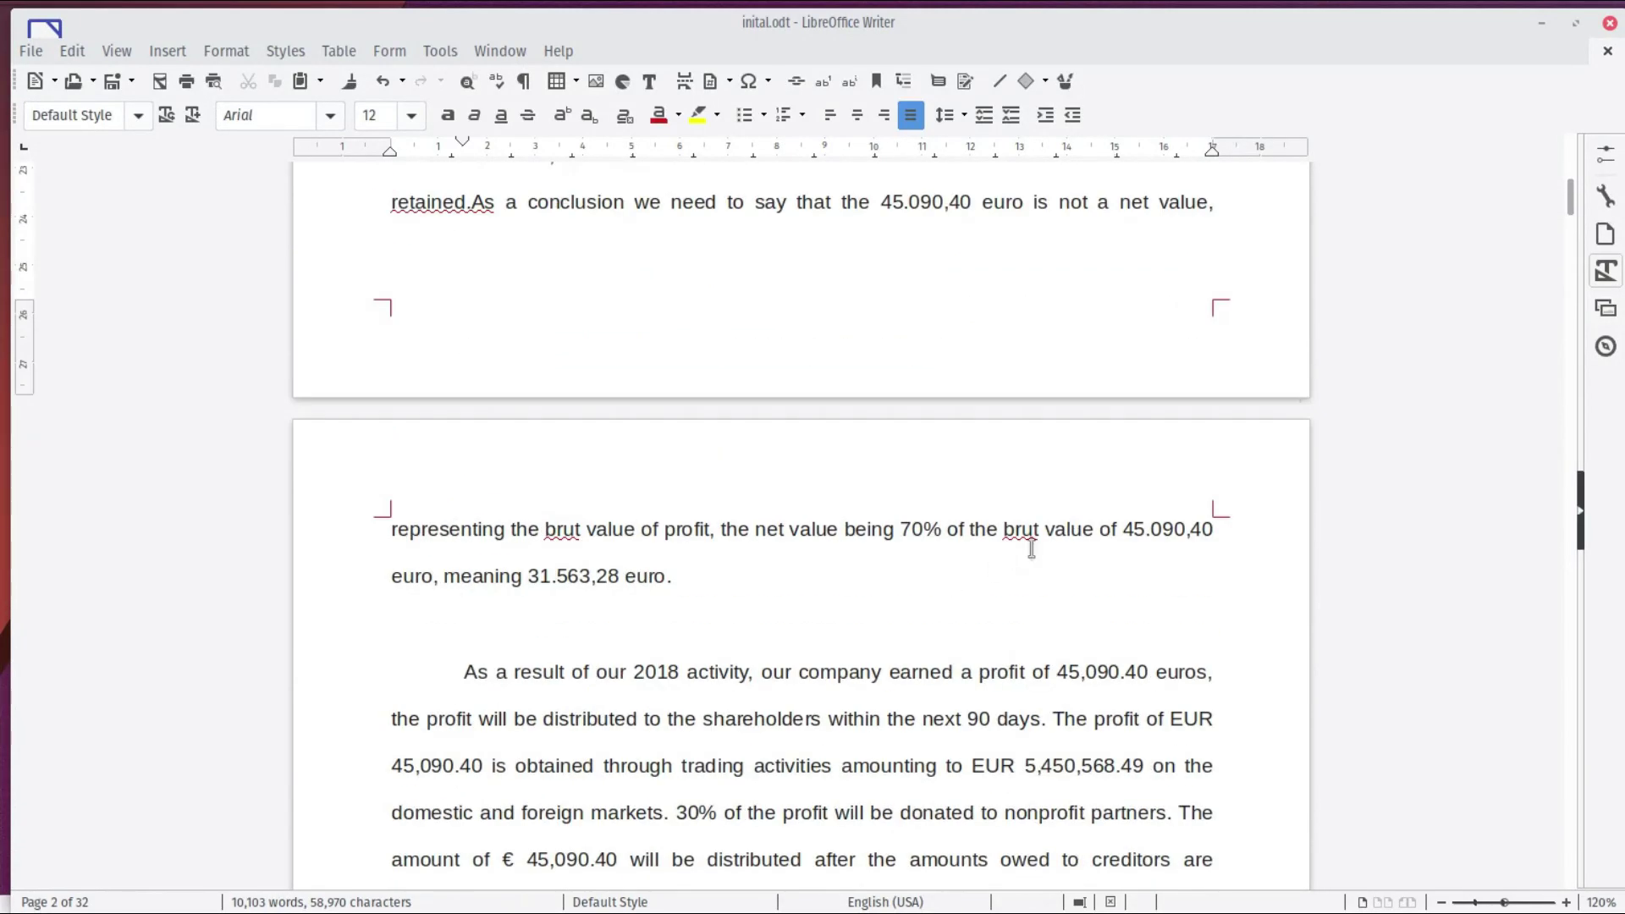
click(428, 576)
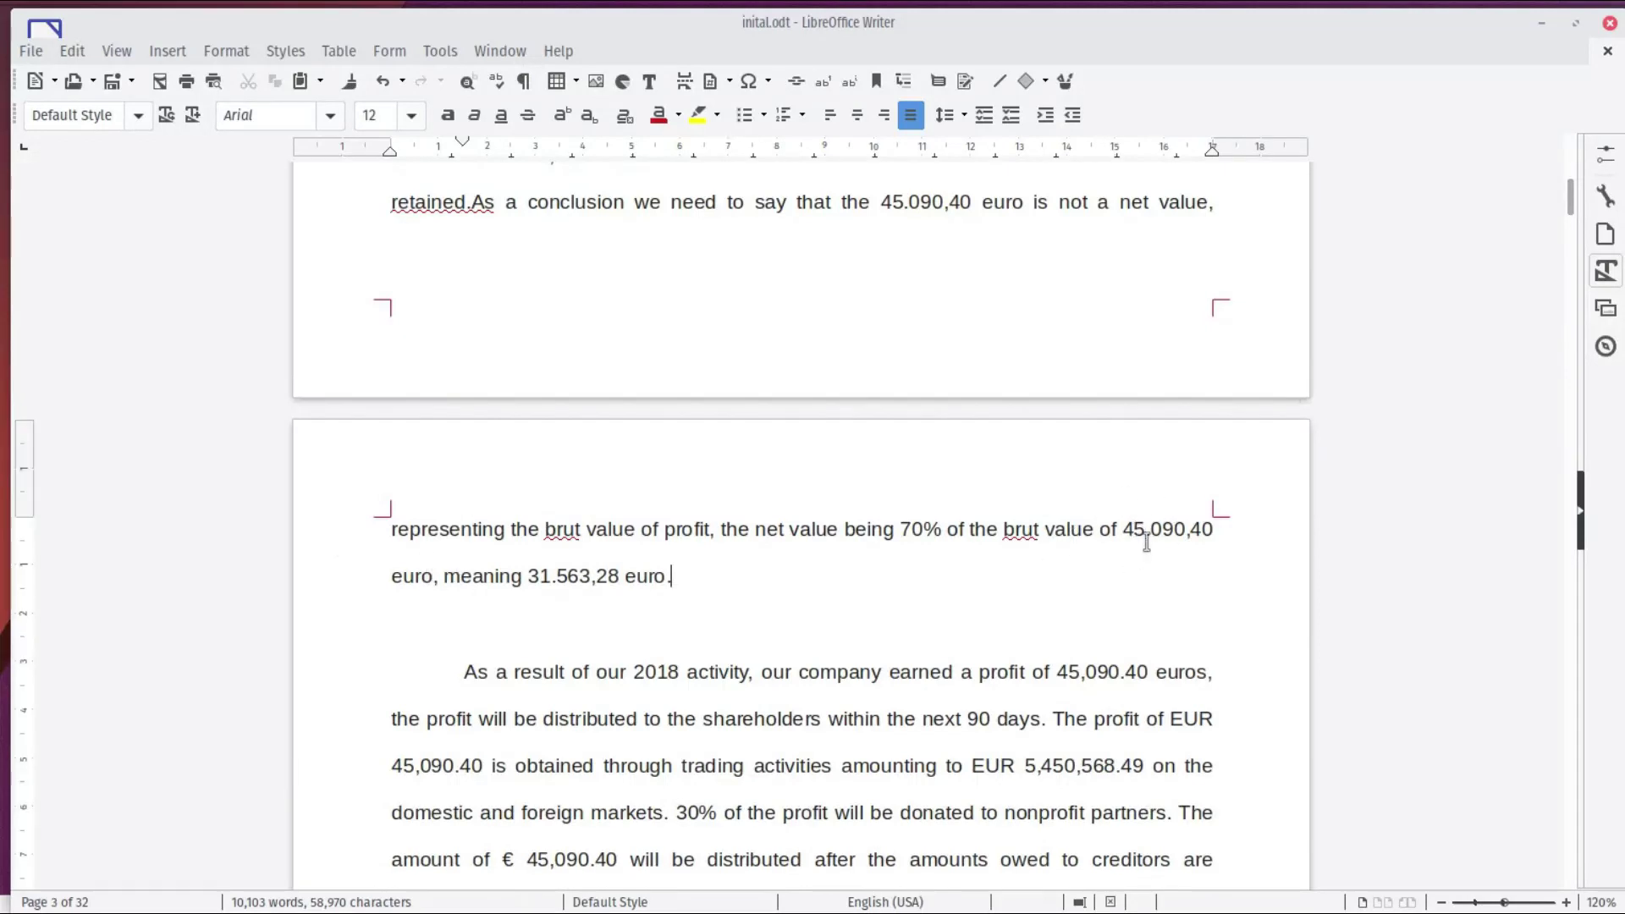
scroll(1026, 560, up, 3)
scroll(1025, 559, up, 5)
scroll(1026, 559, up, 5)
scroll(1026, 559, up, 5)
scroll(1041, 493, up, 5)
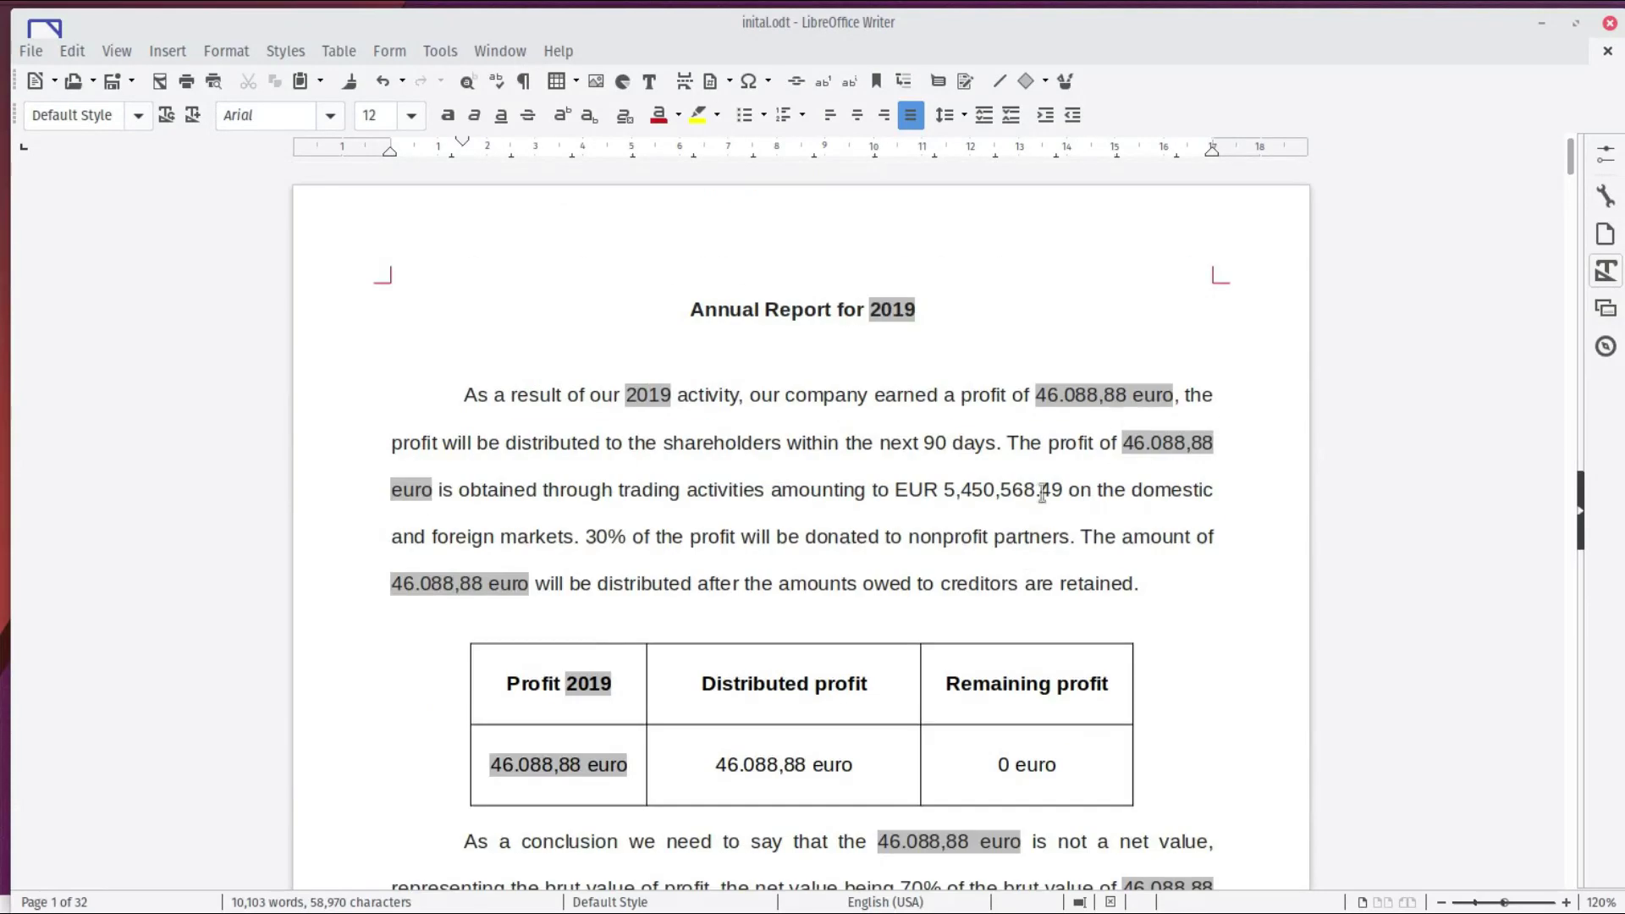
Step: Inspect a profit field and the document properties, leaving both unchanged
double_click(1070, 396)
click(1034, 693)
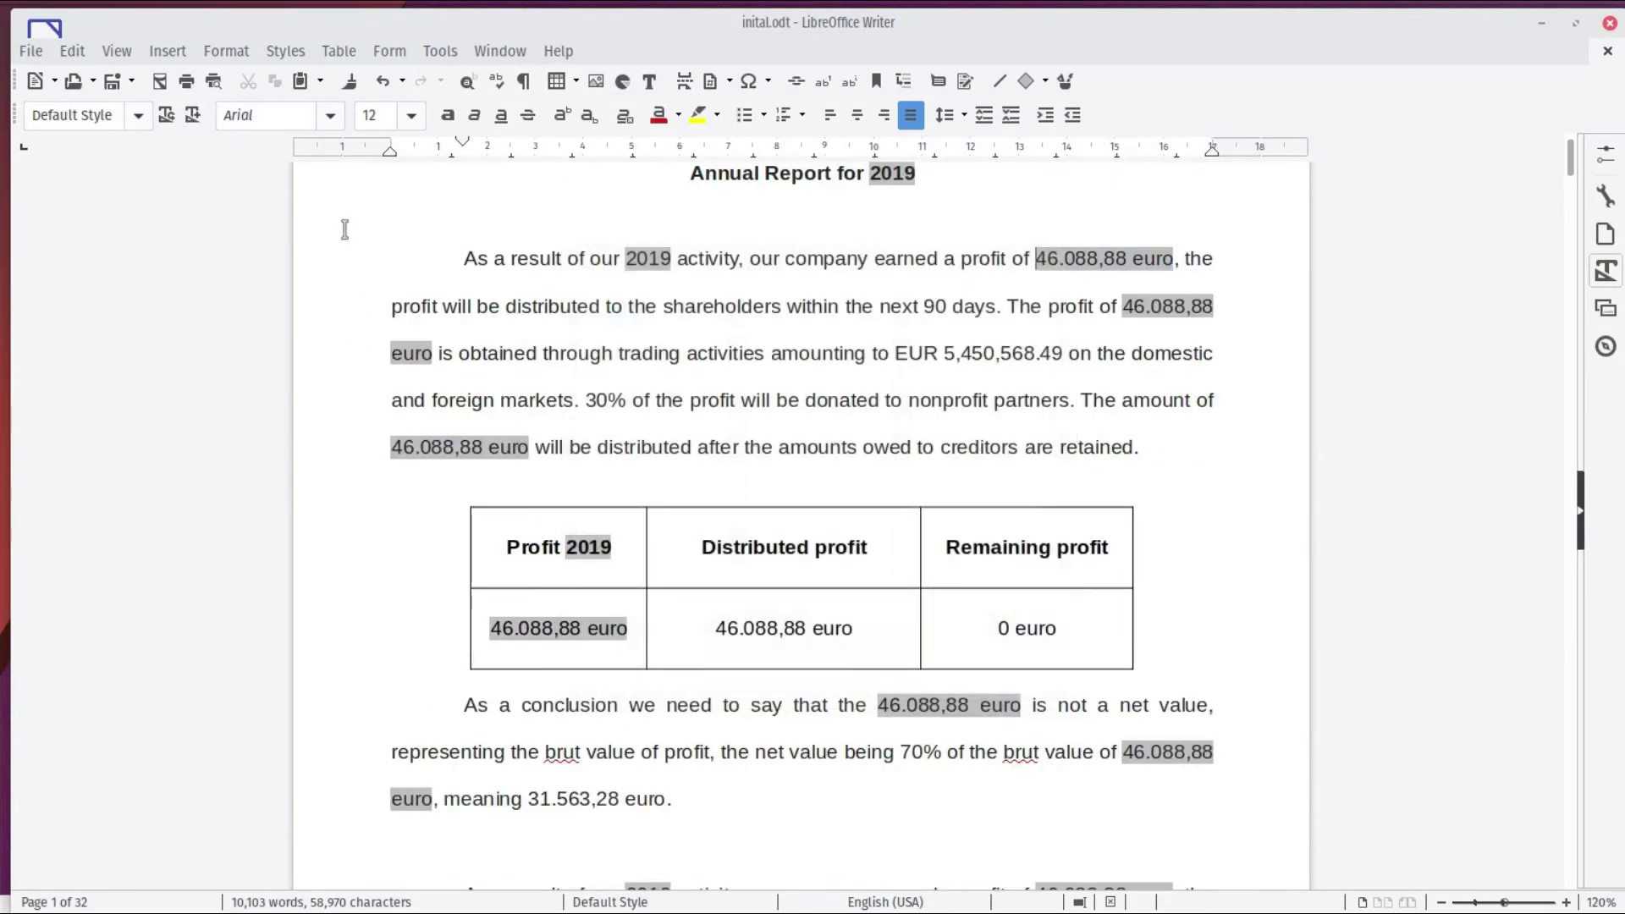
click(31, 50)
click(77, 750)
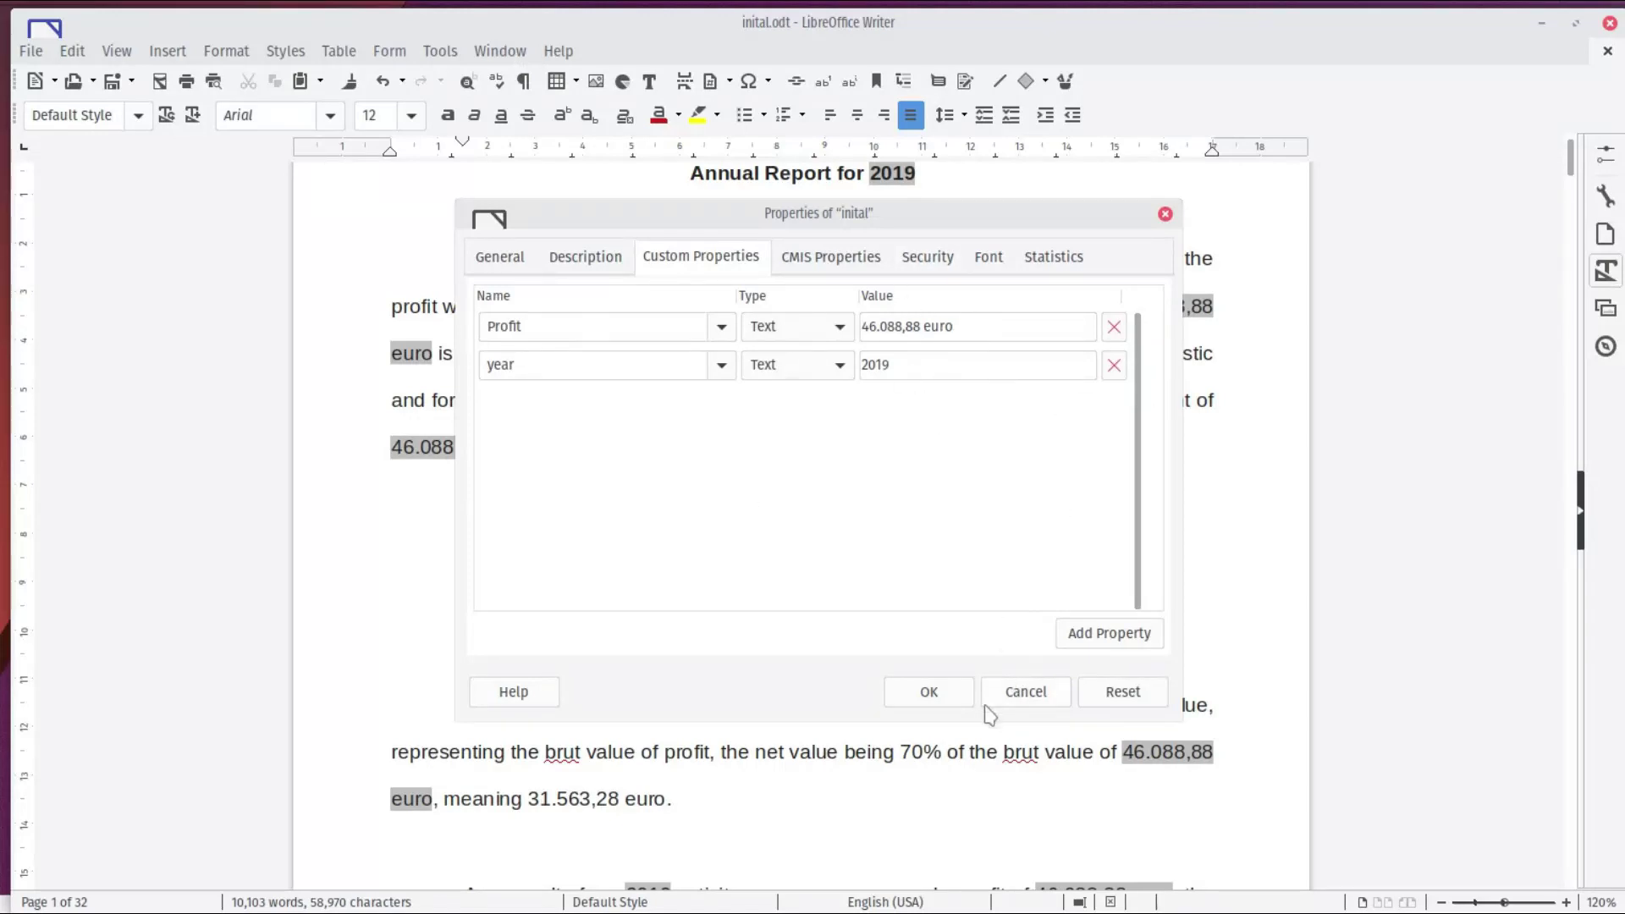
click(955, 697)
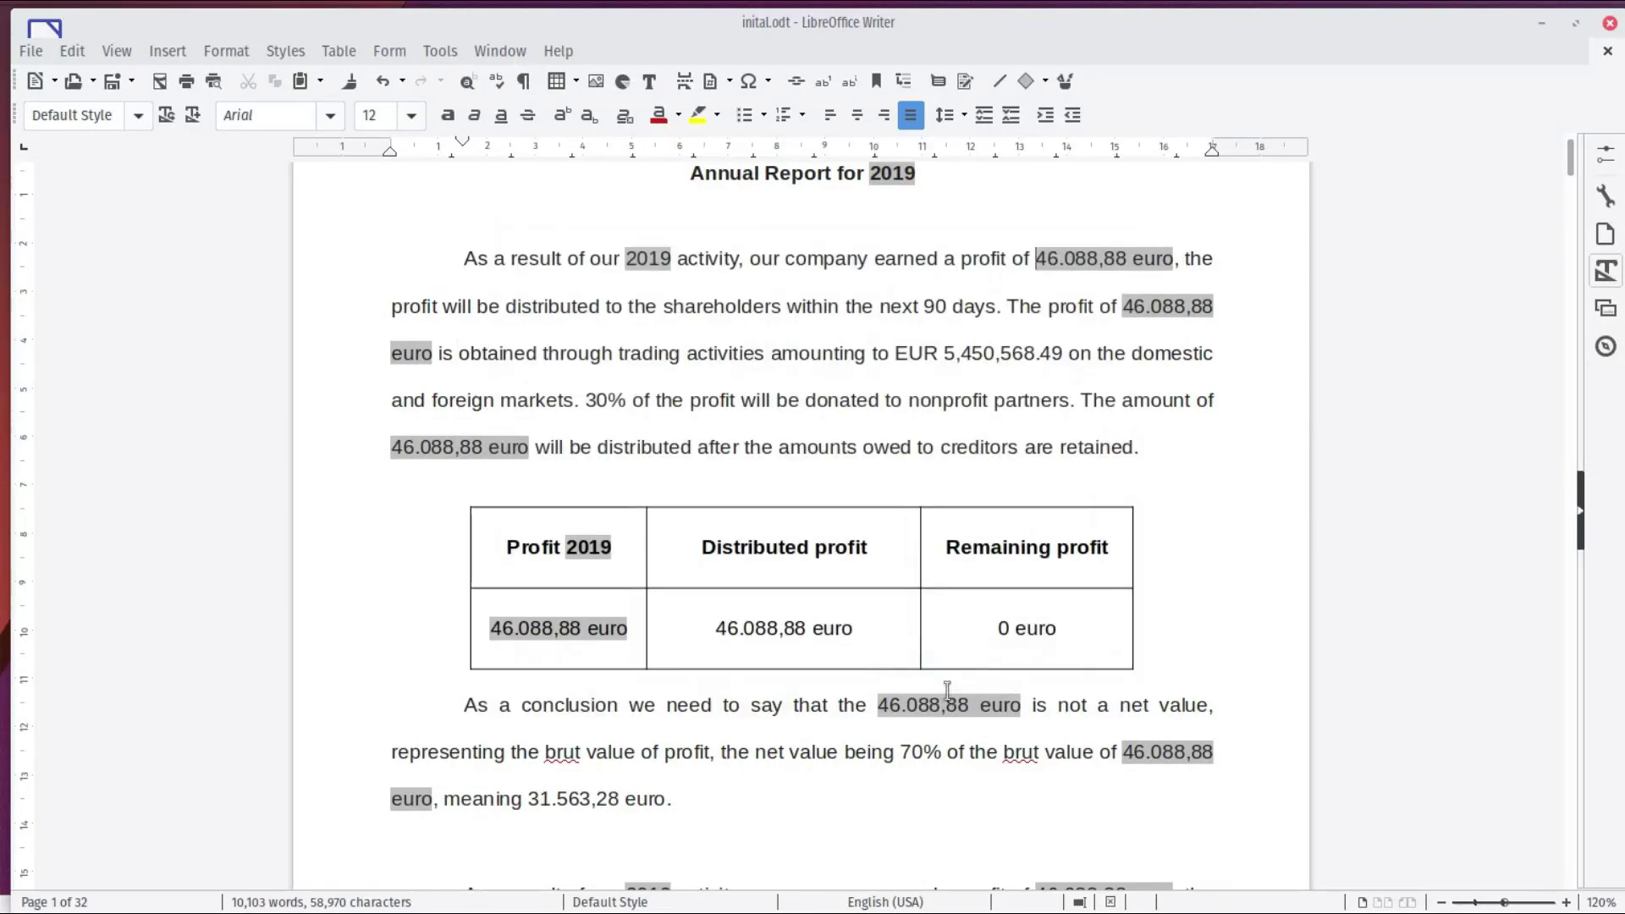
Step: Show the About LibreOffice window with version 6.2.5.2
click(1144, 469)
click(558, 50)
click(614, 395)
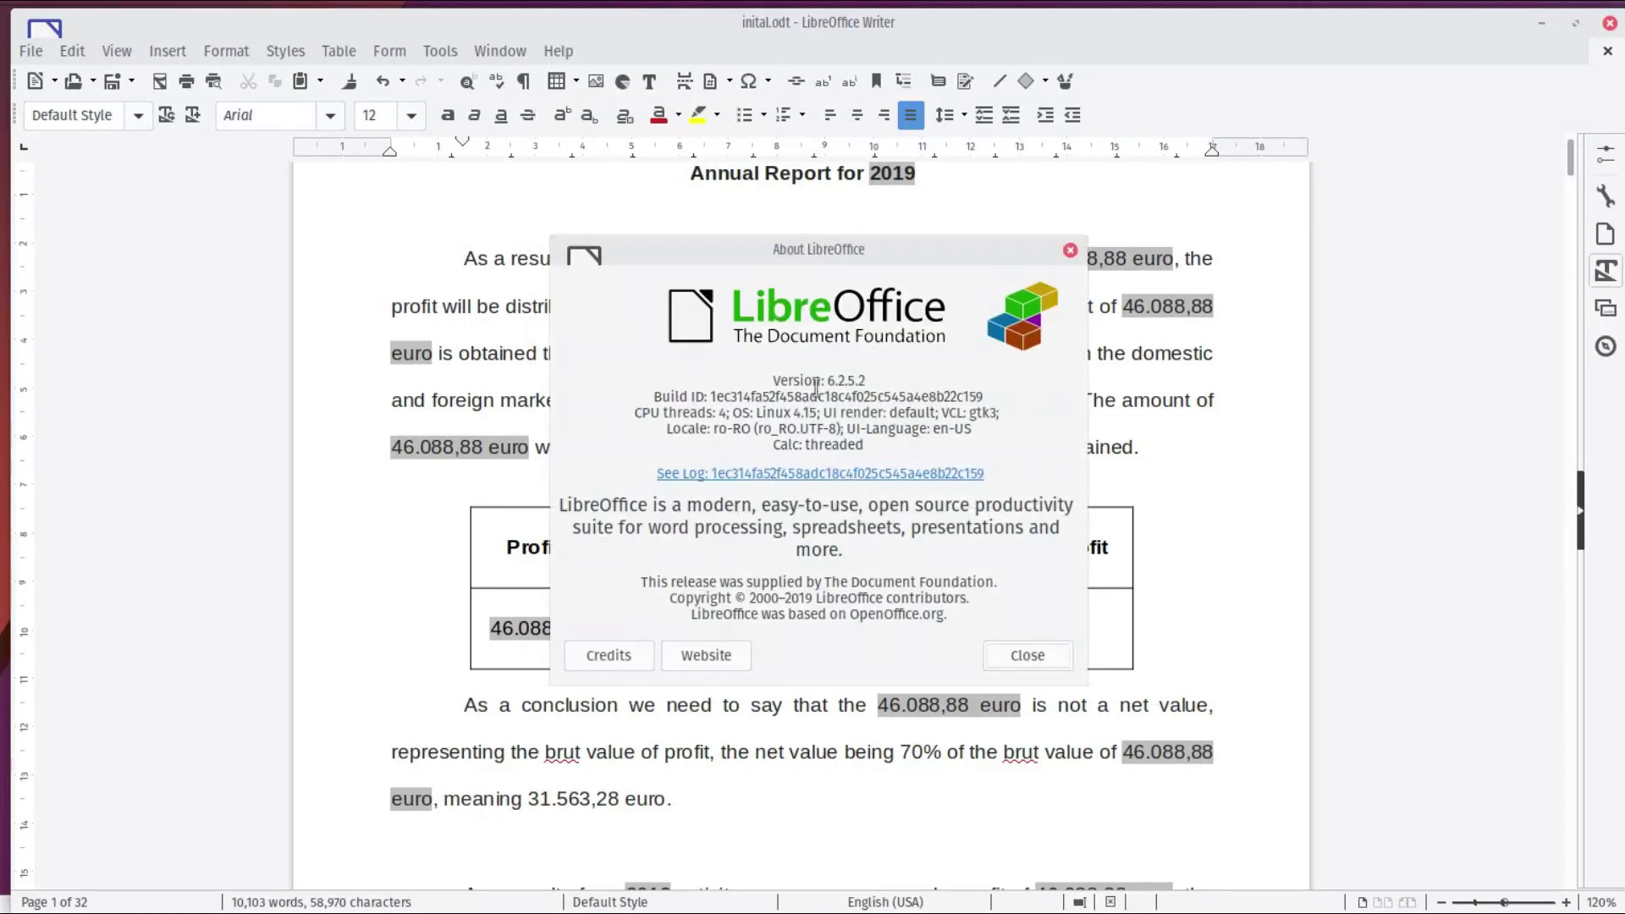